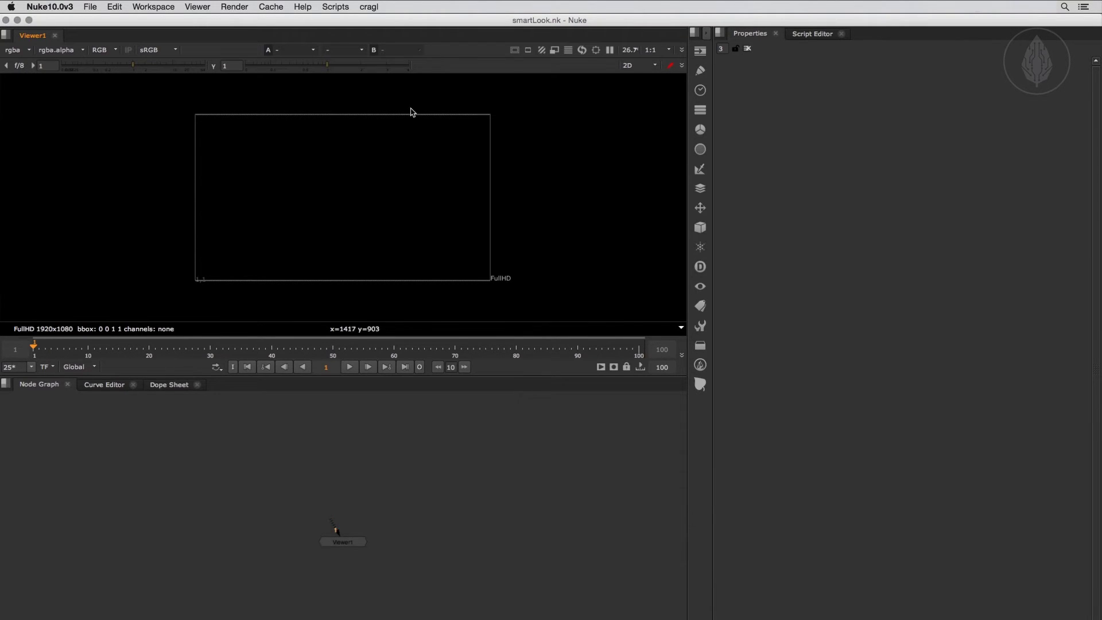
Open cragl connect, select smartLook among all tools, and start its installation.
left_click(369, 7)
left_click(374, 21)
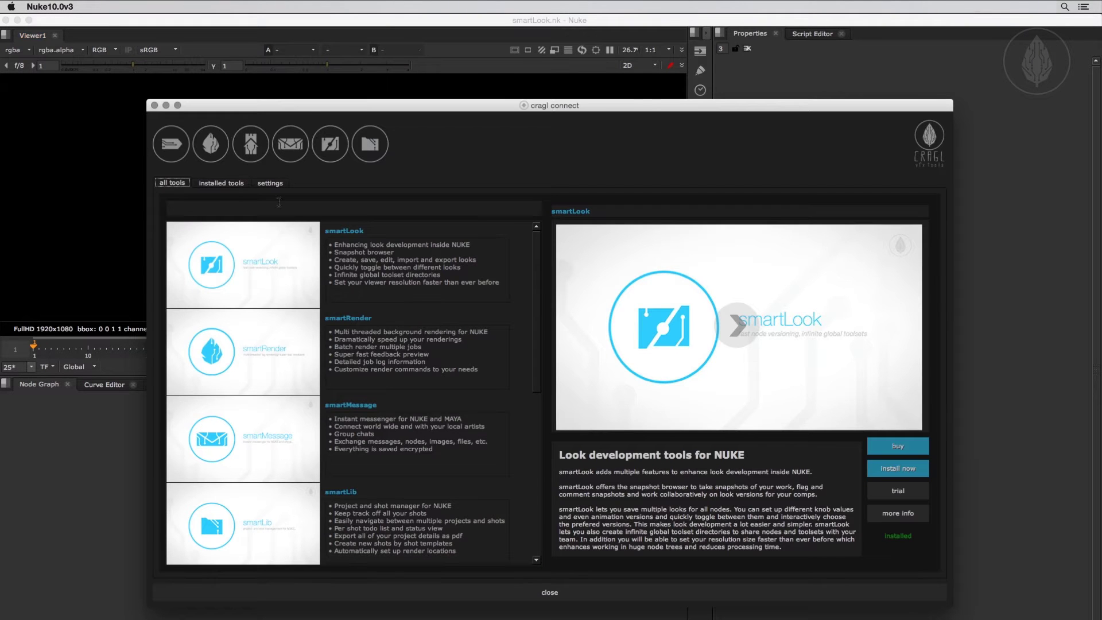
left_click(253, 273)
left_click(923, 470)
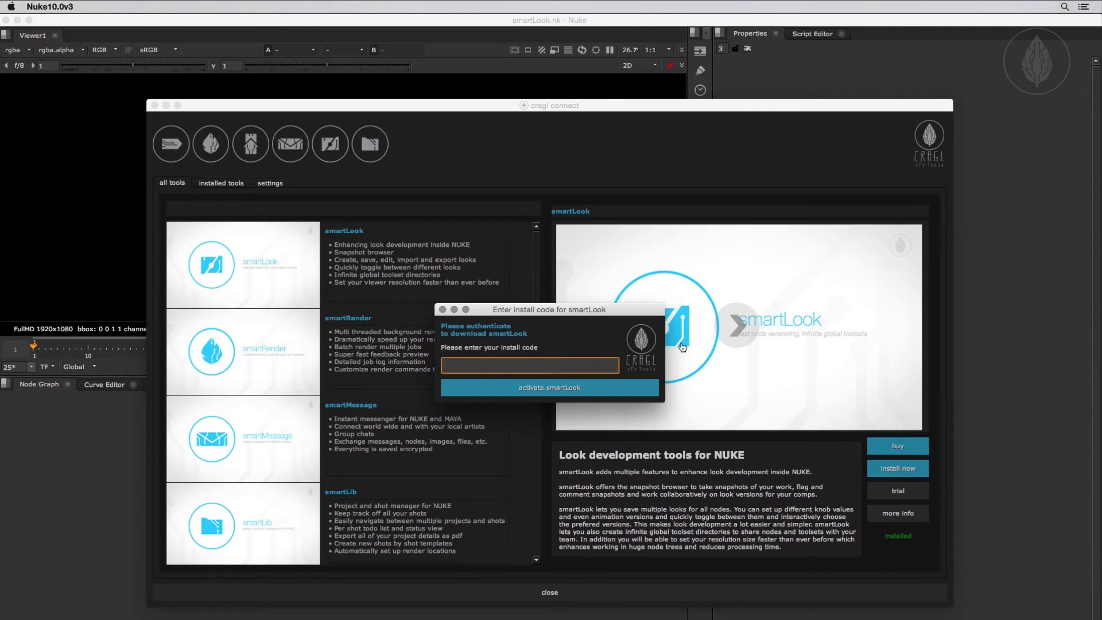
Activate smartLook with the install code, accept the license agreement, and install the tool.
key("super+v")
left_click(568, 389)
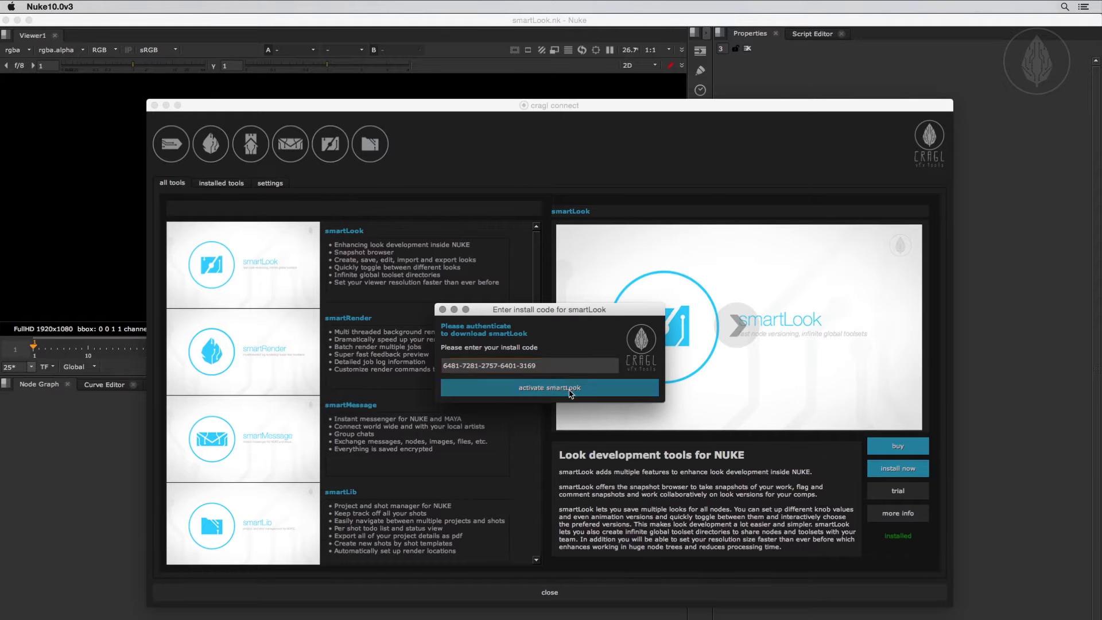
left_click(395, 430)
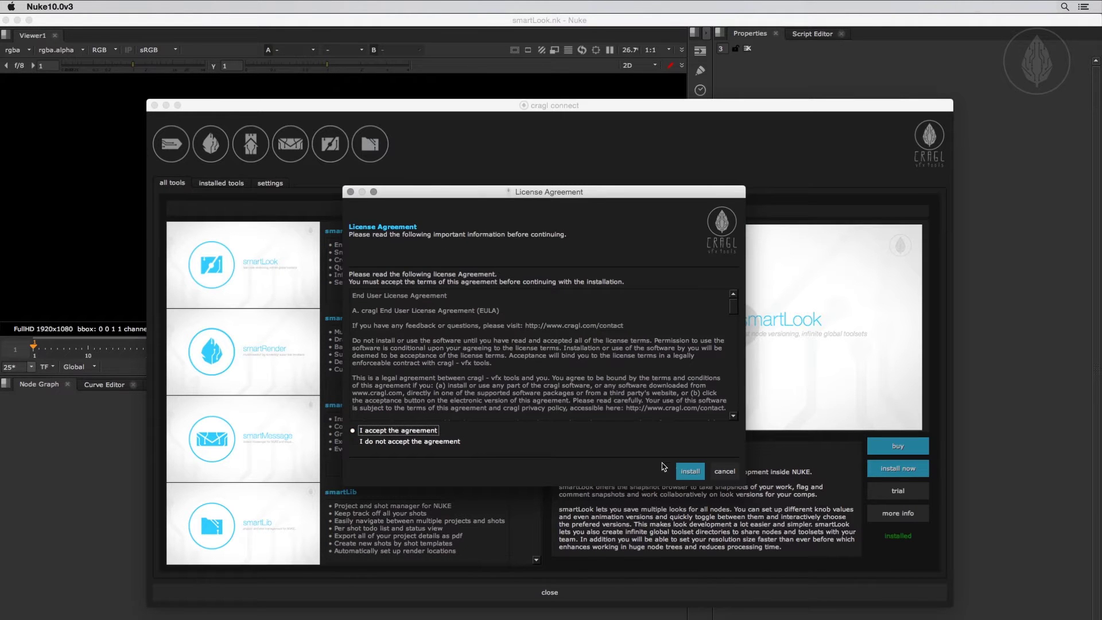
left_click(689, 471)
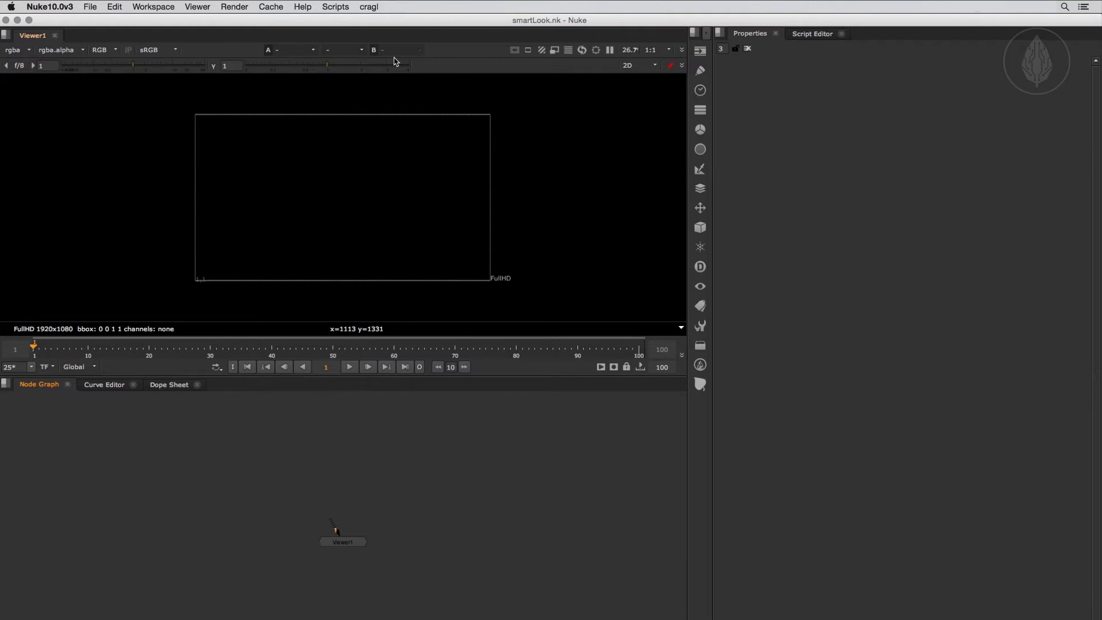
Open the smartLook snapshot browser, show its snapshot view, and close the browser.
left_click(368, 6)
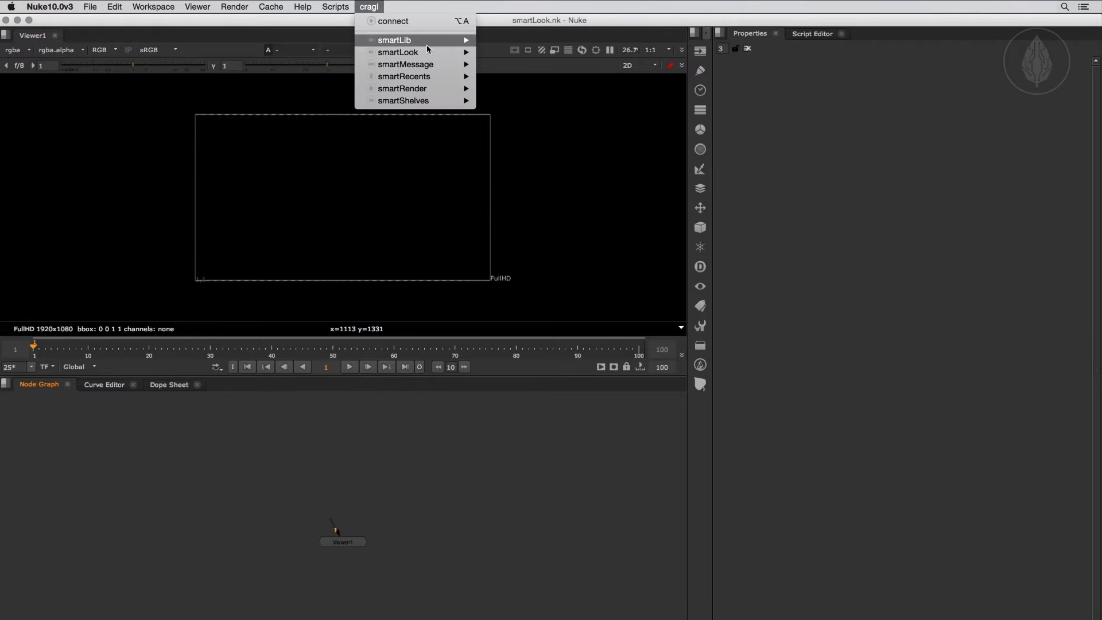
mouse_move(430, 53)
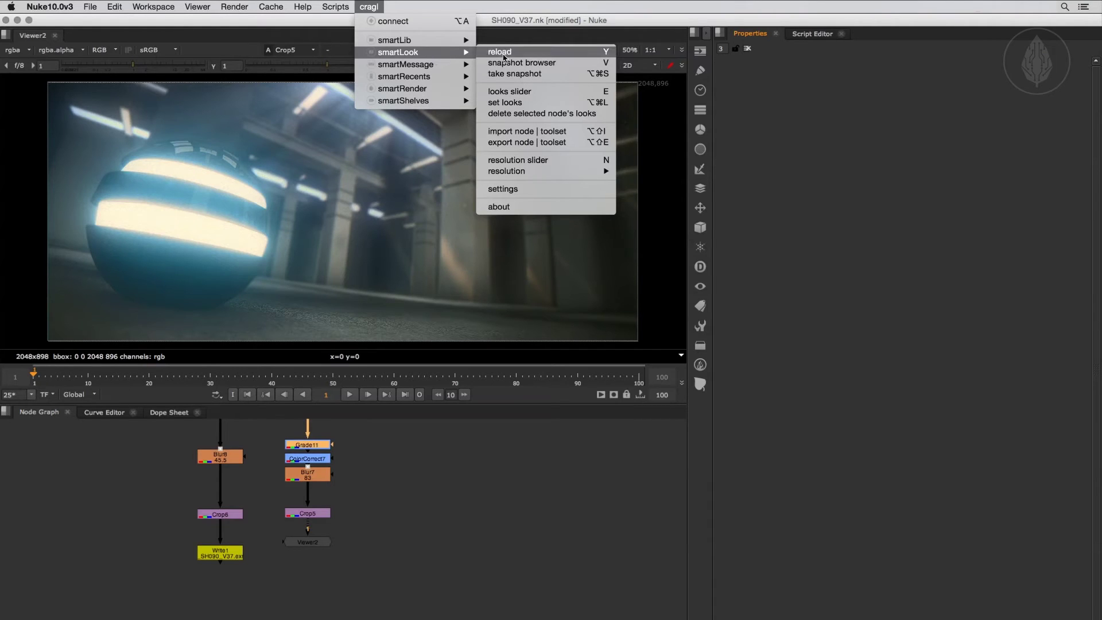
left_click(593, 63)
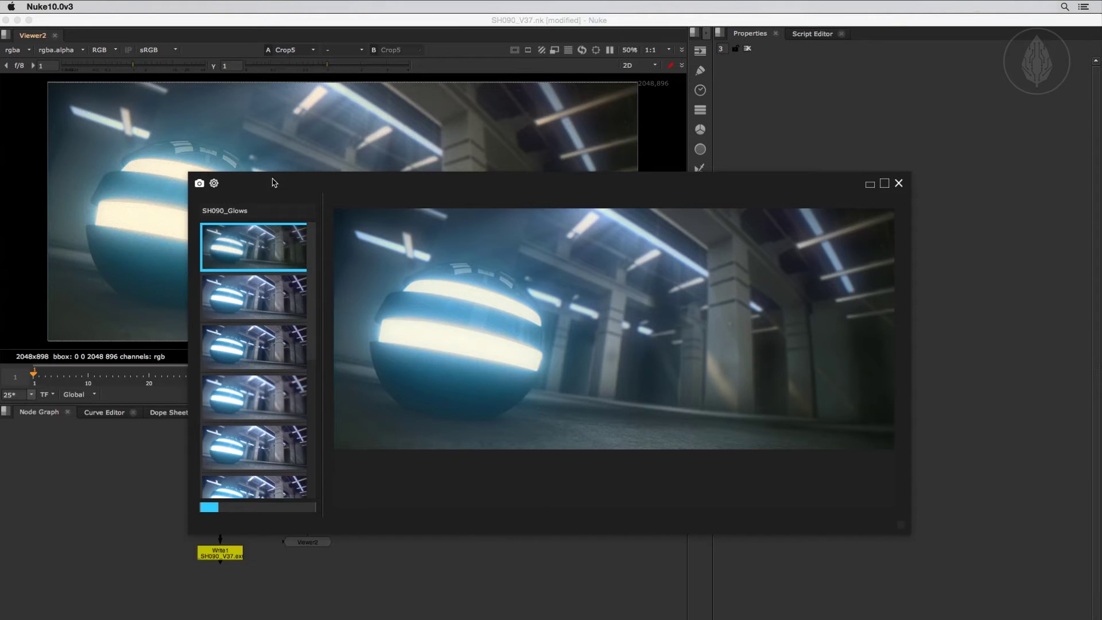
left_click(199, 184)
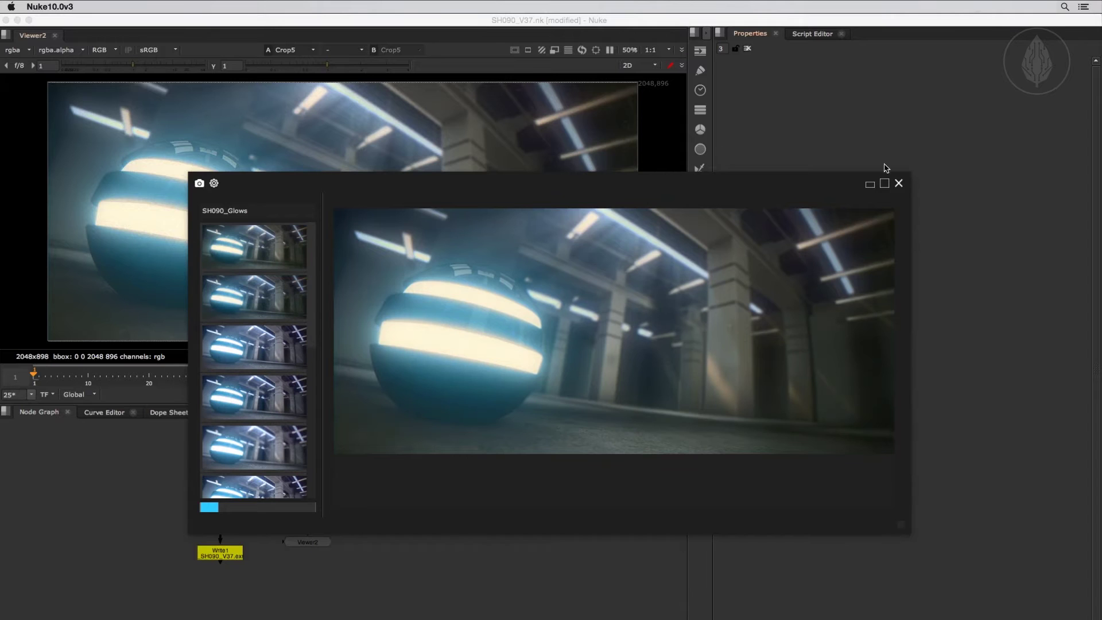
left_click(898, 183)
Reopen the snapshot browser and preview several SH090_Glows snapshots, ending on the first one.
left_click(368, 6)
mouse_move(402, 52)
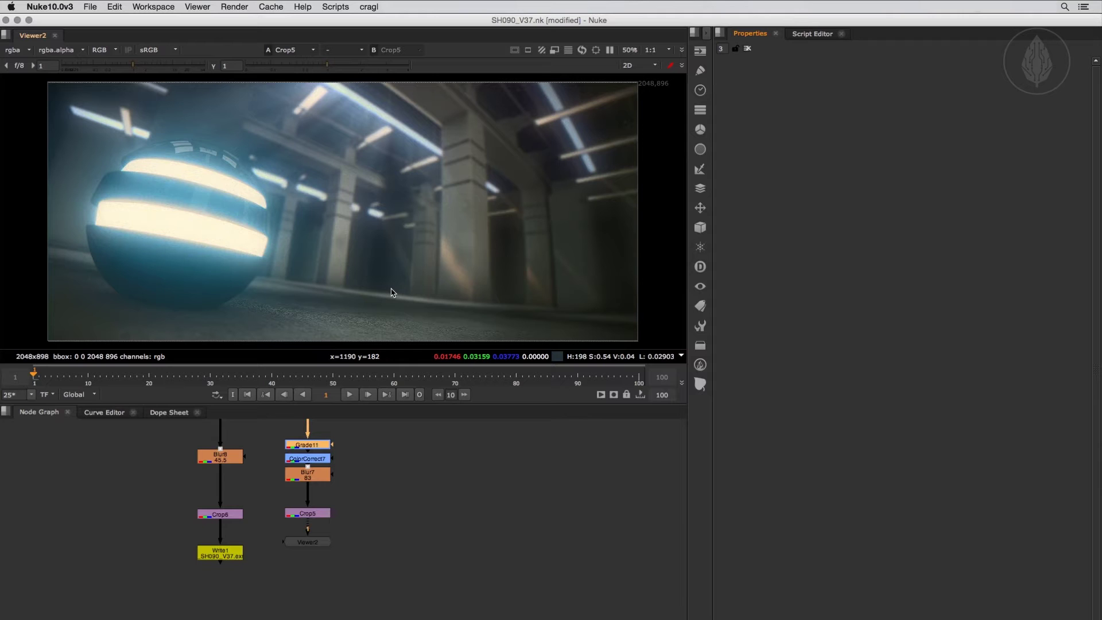
left_click(402, 489)
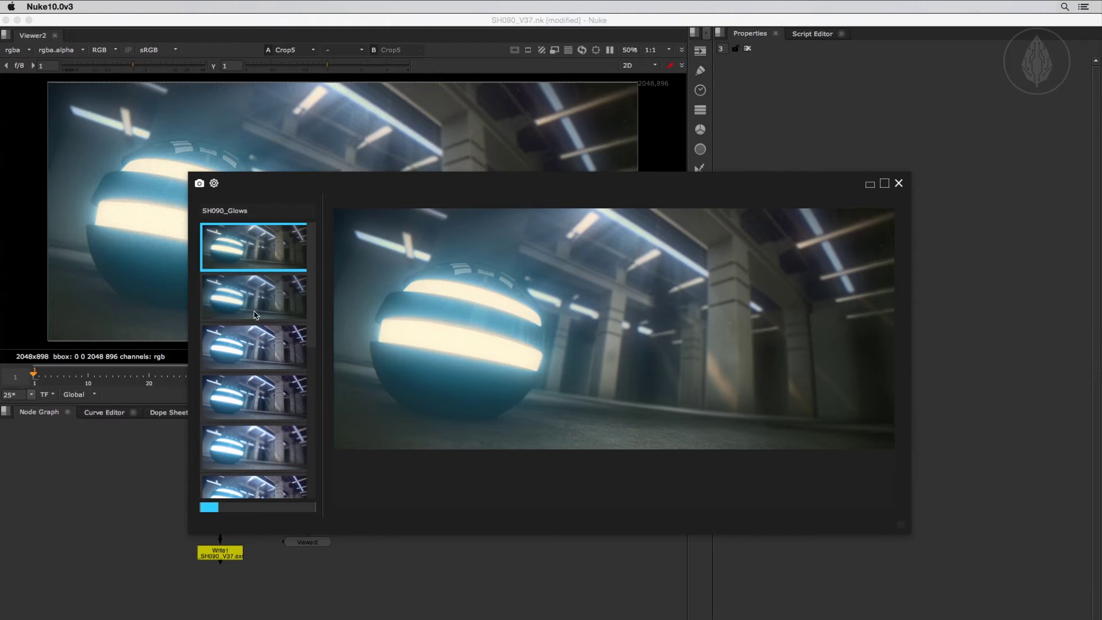
left_click(256, 337)
left_click(254, 396)
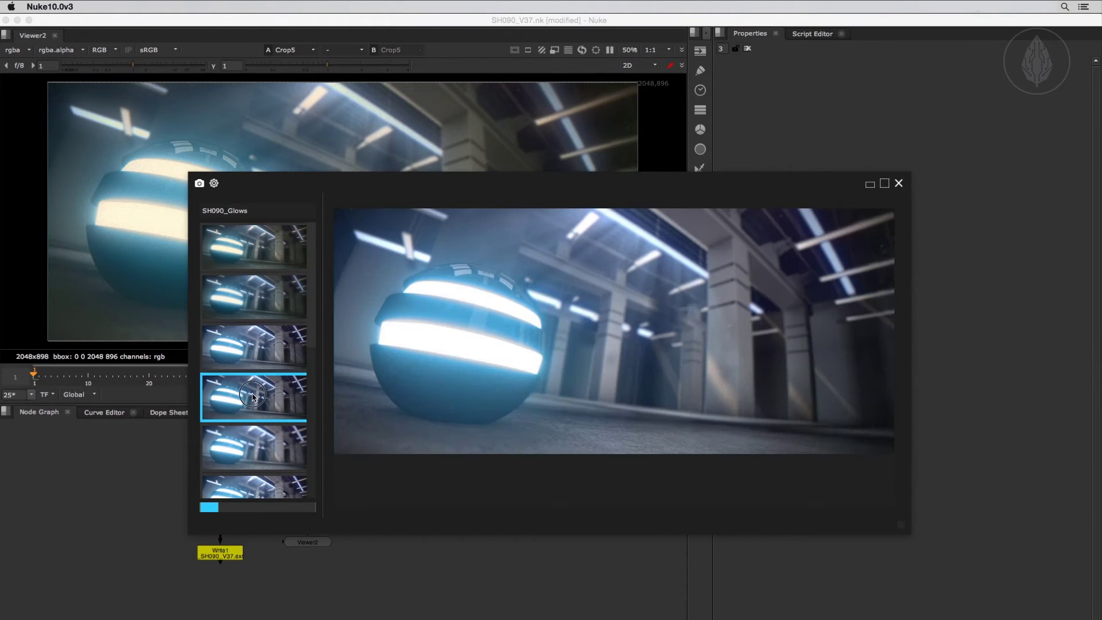
left_click(256, 250)
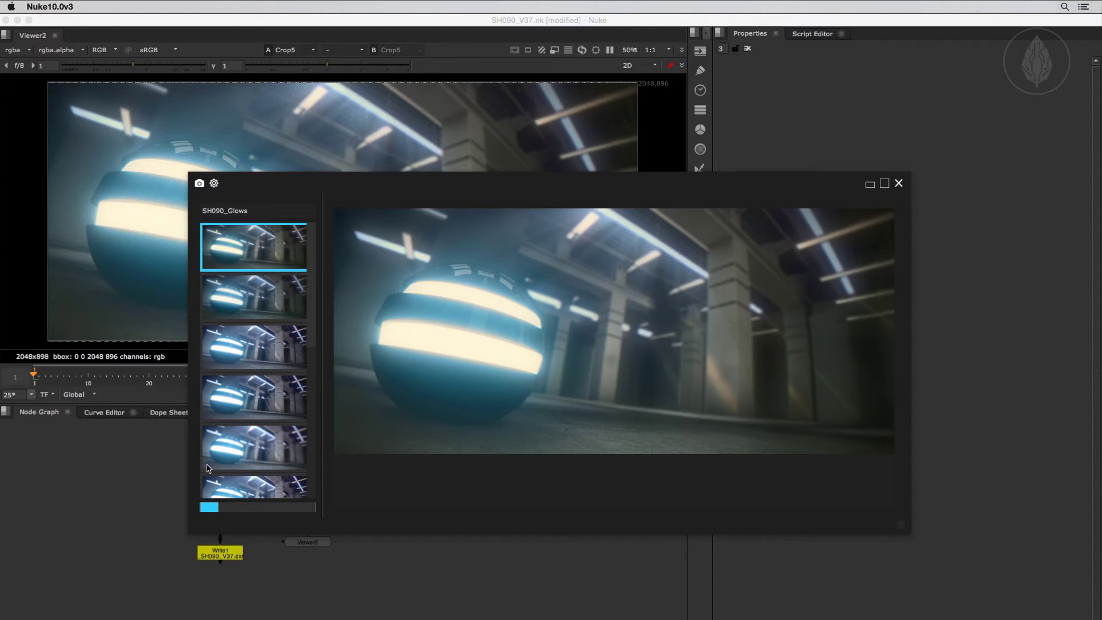
Scrub through the SH090_Glows snapshots and return to the start of the list.
left_click(216, 509)
mouse_move(215, 508)
left_mouse_down()
mouse_move(342, 511)
mouse_move(204, 506)
left_mouse_up()
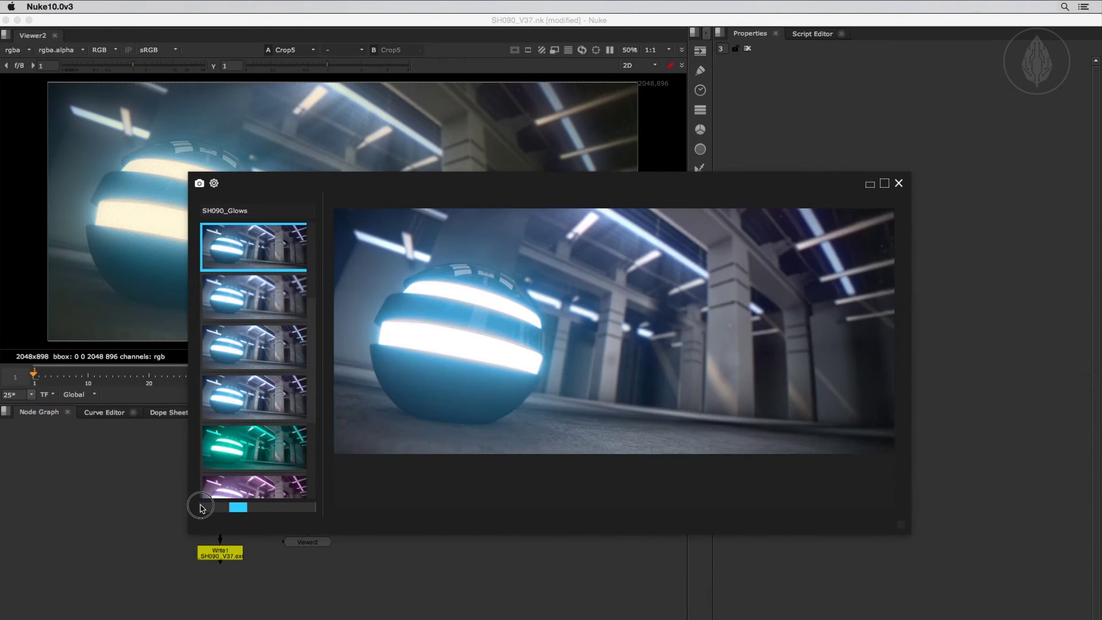
left_click_drag(290, 509, 166, 503)
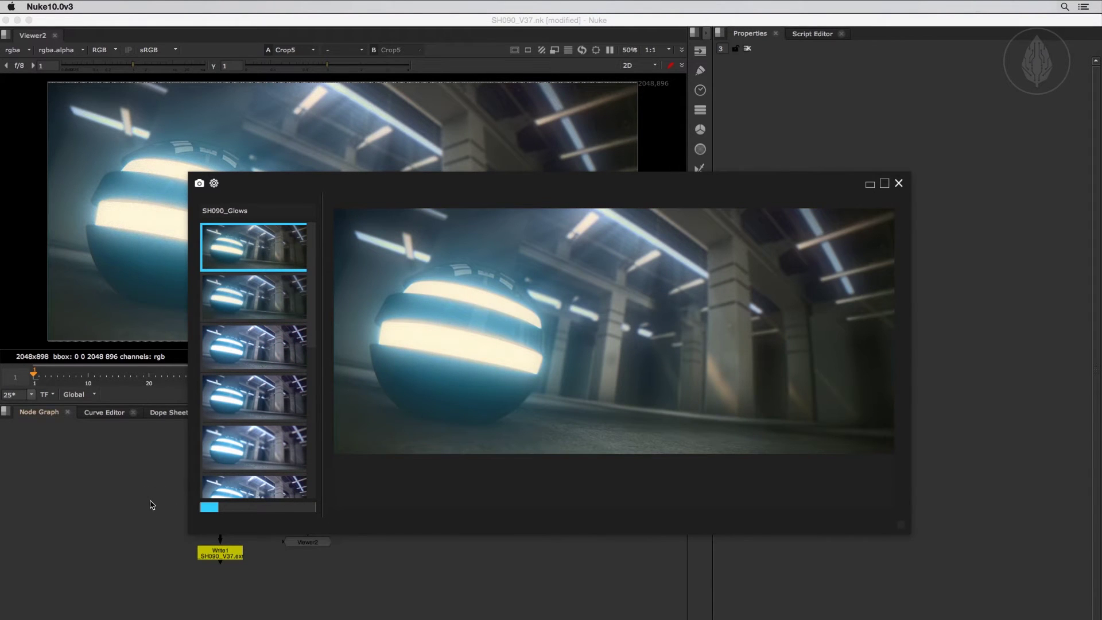
Browse the snapshots in the 03A-06A and 02G01A directories and switch back to the SH090_Glows directory.
left_click(259, 212)
left_click(258, 202)
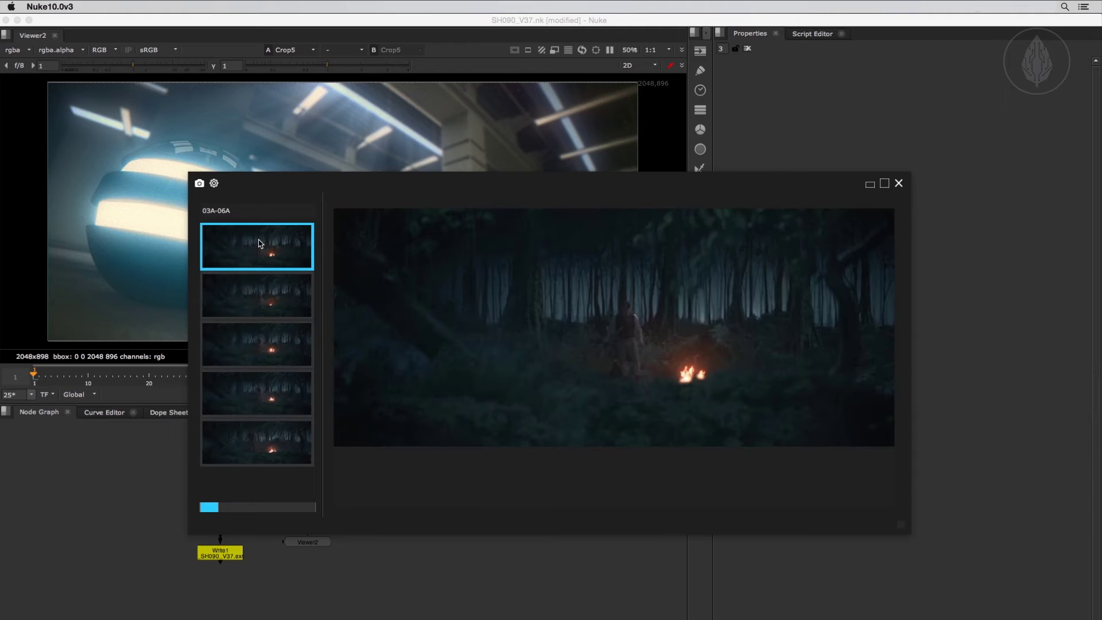
left_click_drag(223, 509, 189, 506)
left_click(250, 213)
left_click(227, 202)
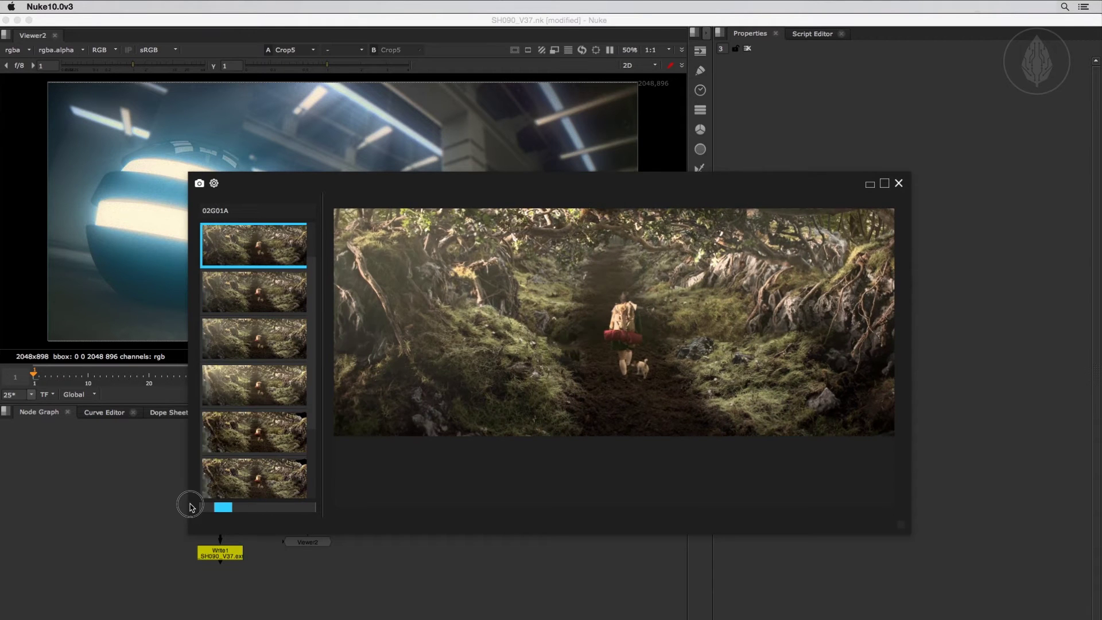
left_click(241, 212)
left_click(244, 235)
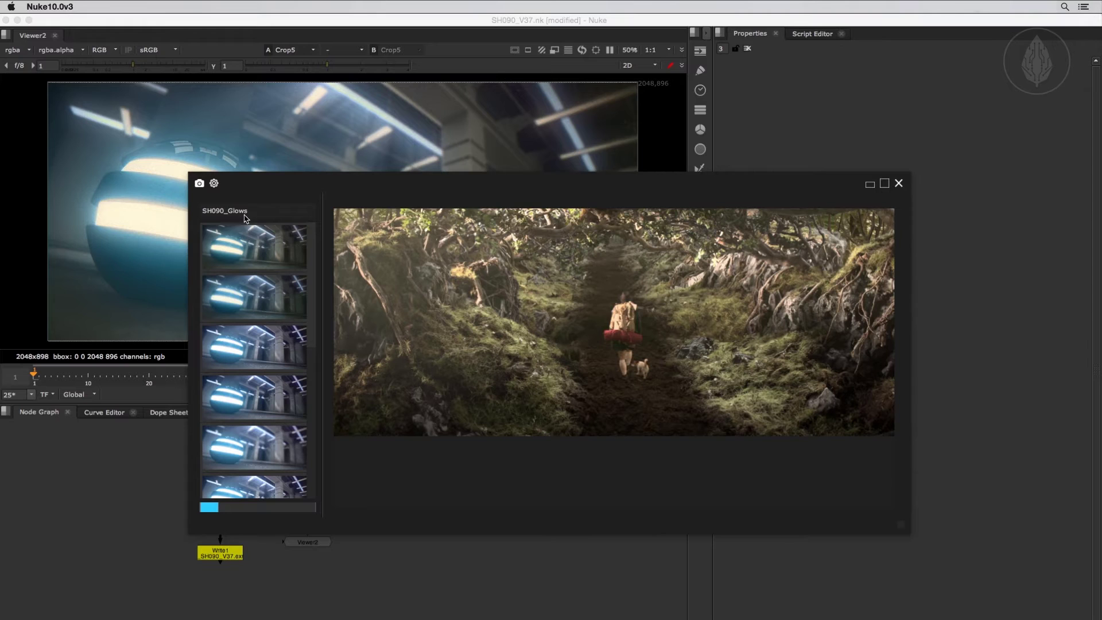
Create a new snapshot directory named mySnapshotTests.
left_click(247, 212)
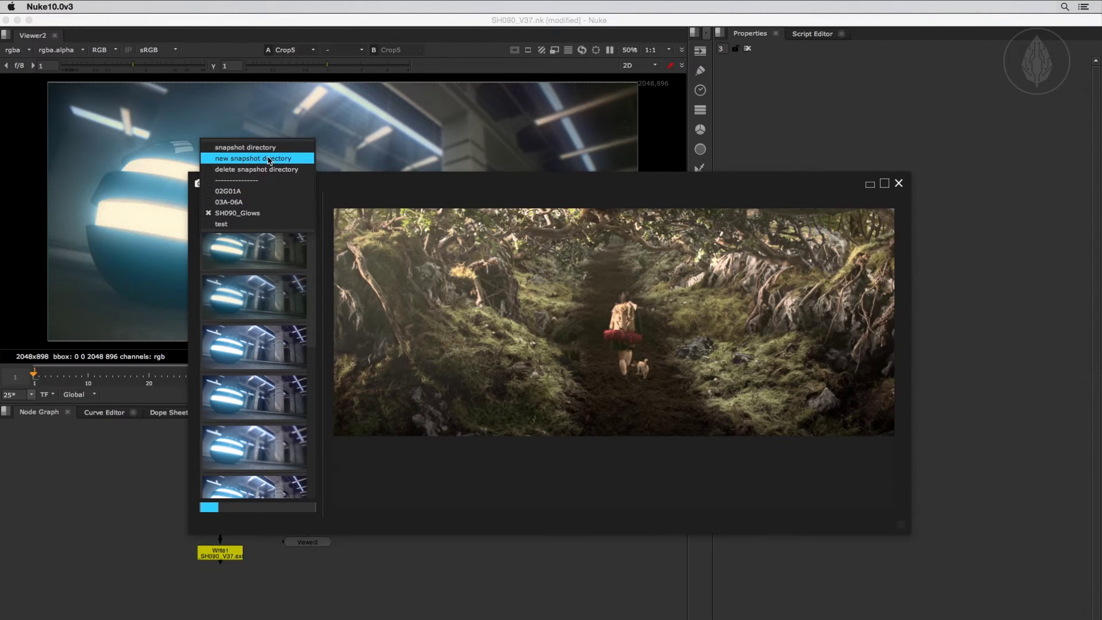
left_click(243, 160)
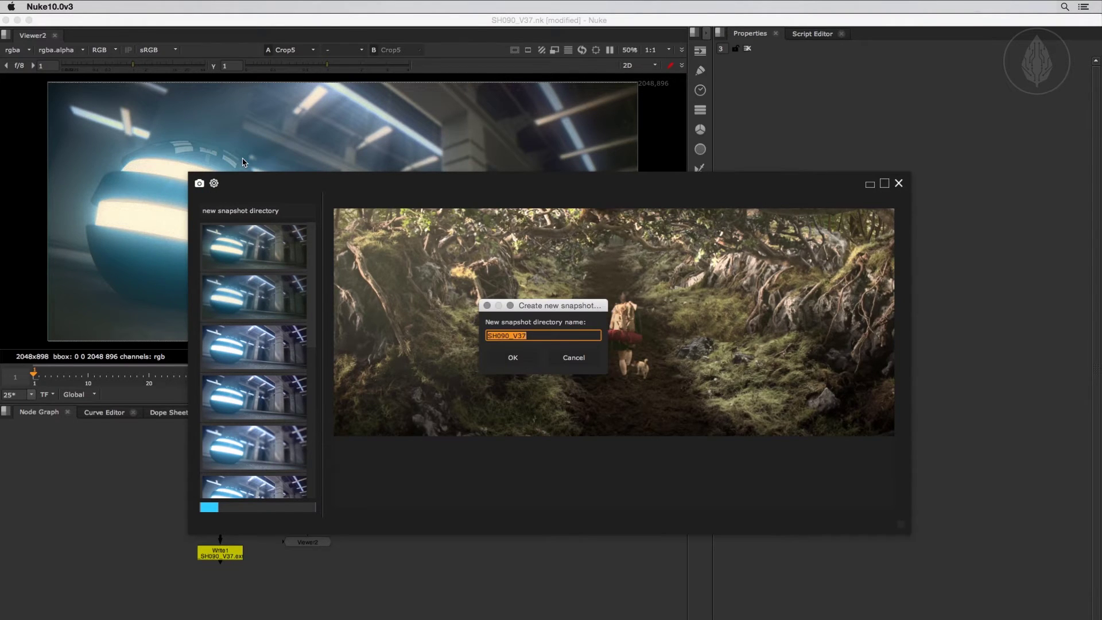
type("mySnapshotTests")
left_click(512, 359)
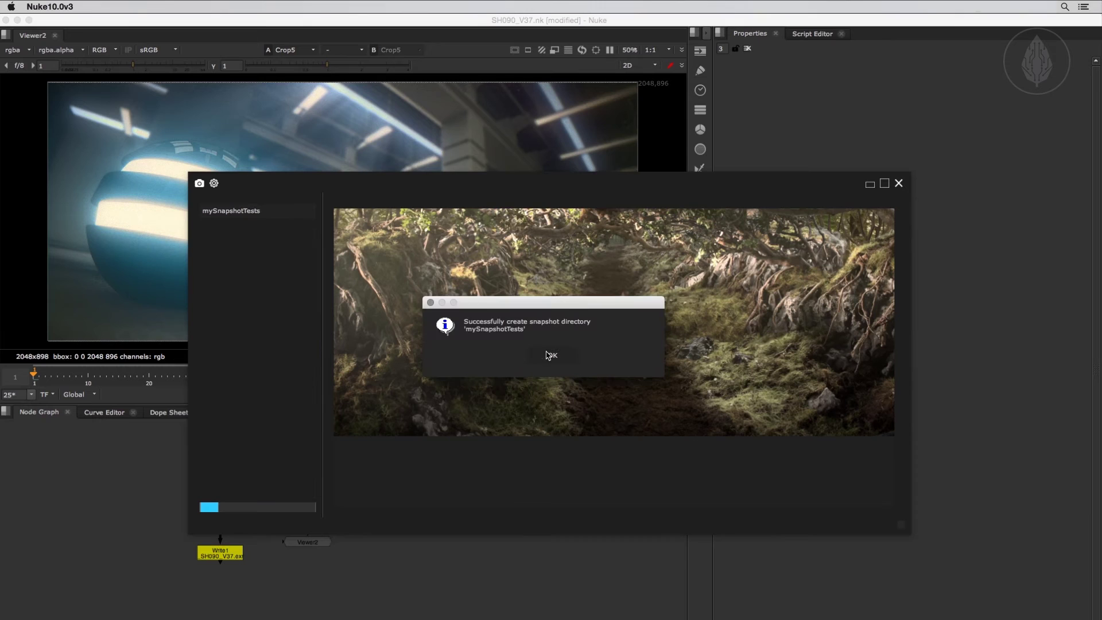
left_click(551, 357)
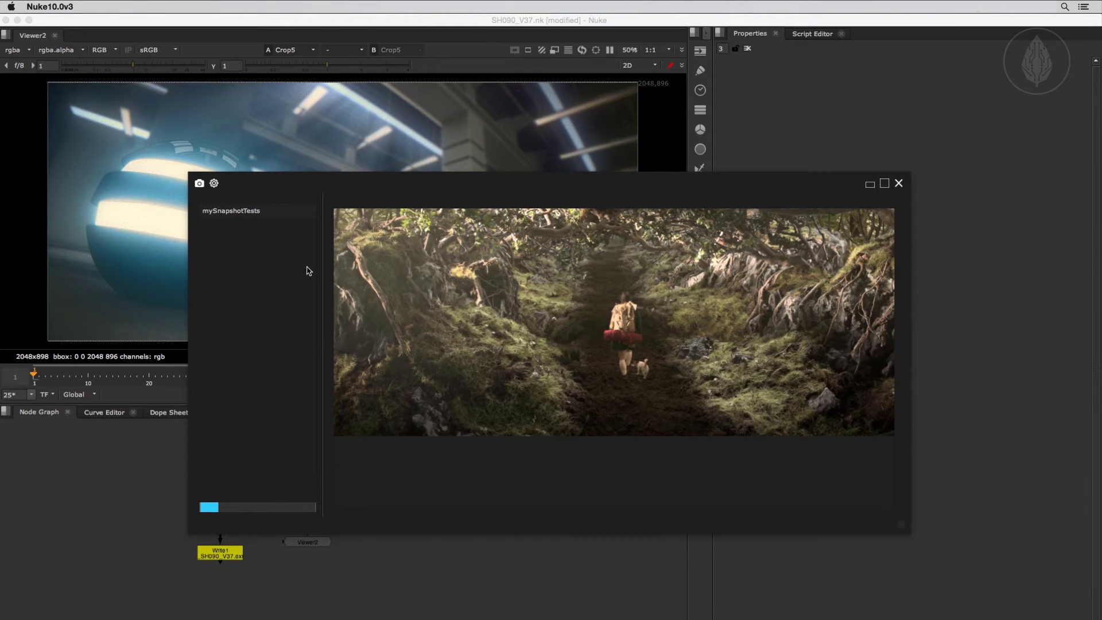
Delete the mySnapshotTests snapshot directory and load the SH090_Glows directory.
left_click(241, 213)
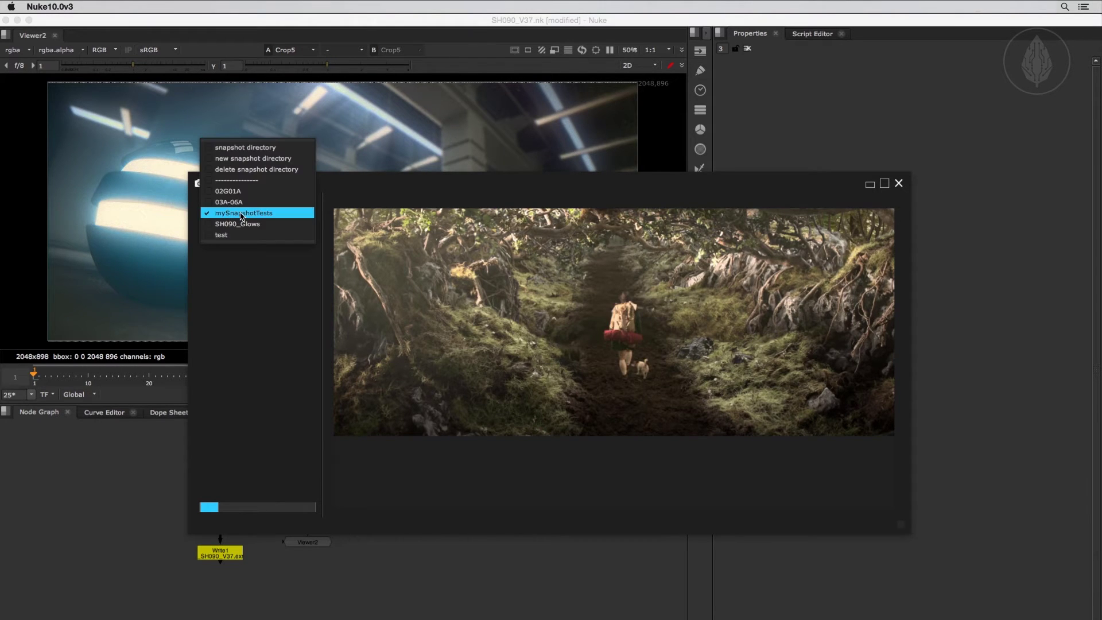
left_click(244, 169)
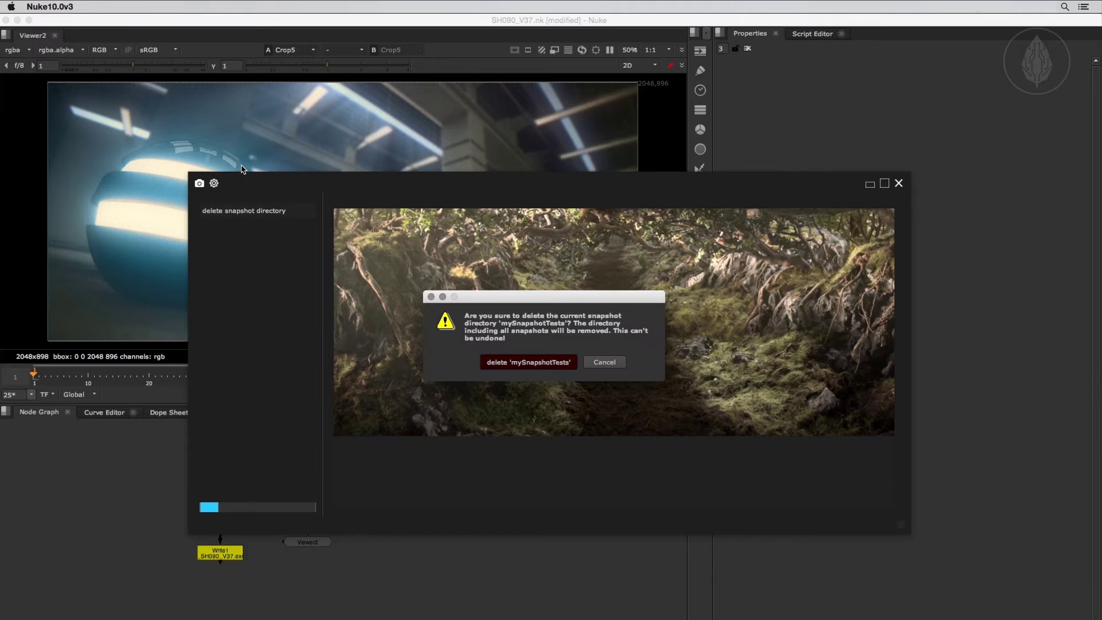
left_click(511, 362)
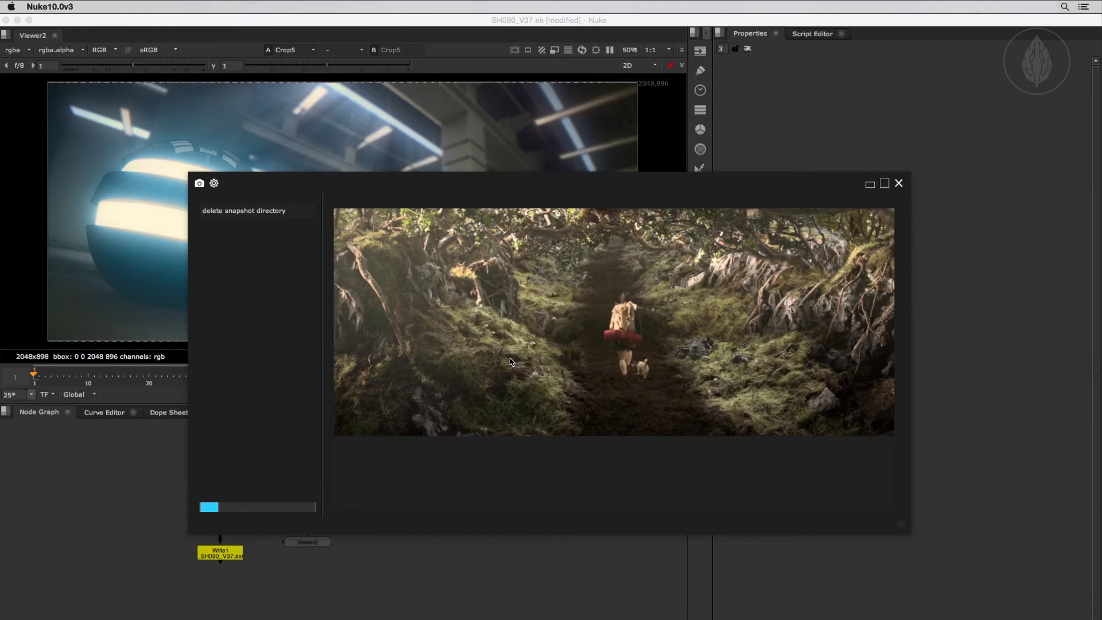
left_click(279, 214)
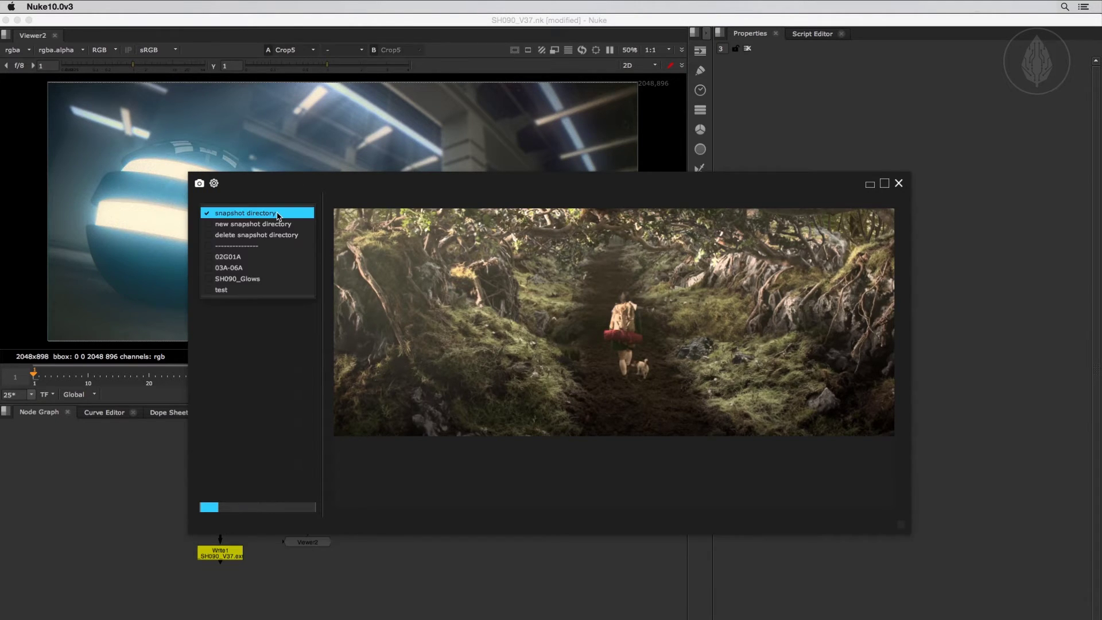
left_click(269, 280)
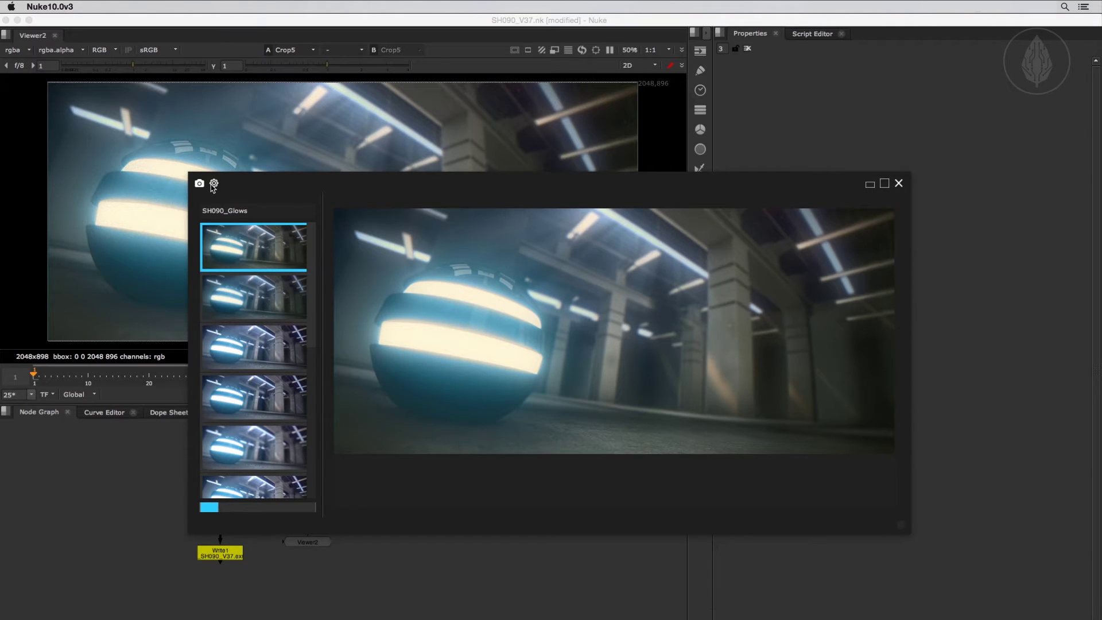
Examine the snapshot browser root path in the settings, reveal that folder in Finder, and close both windows.
left_click(214, 184)
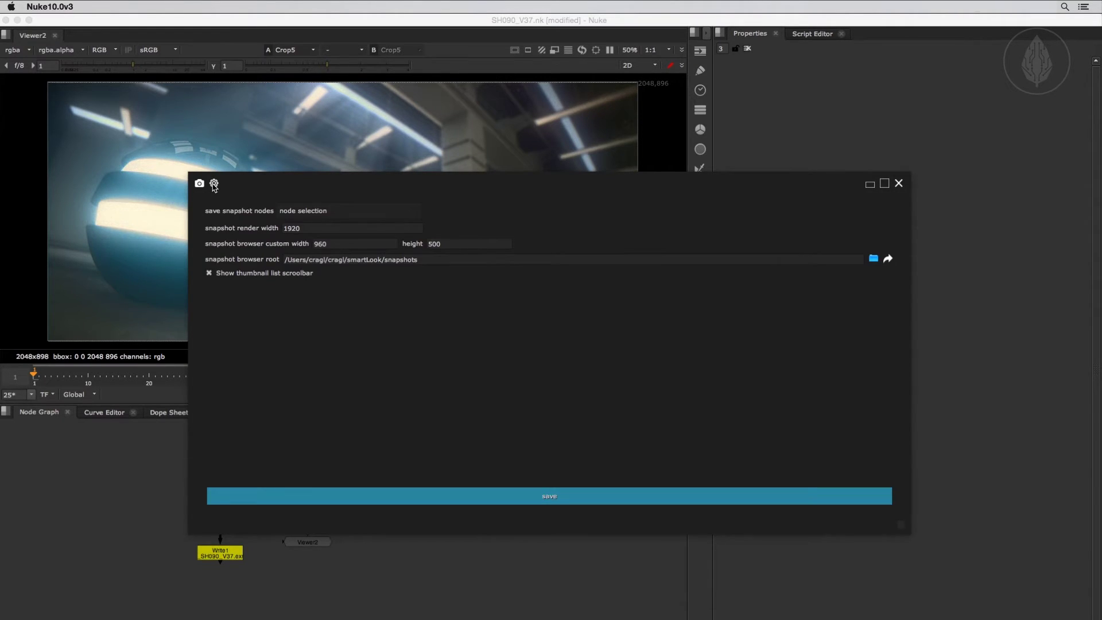
left_click_drag(439, 259, 259, 261)
left_click(323, 259)
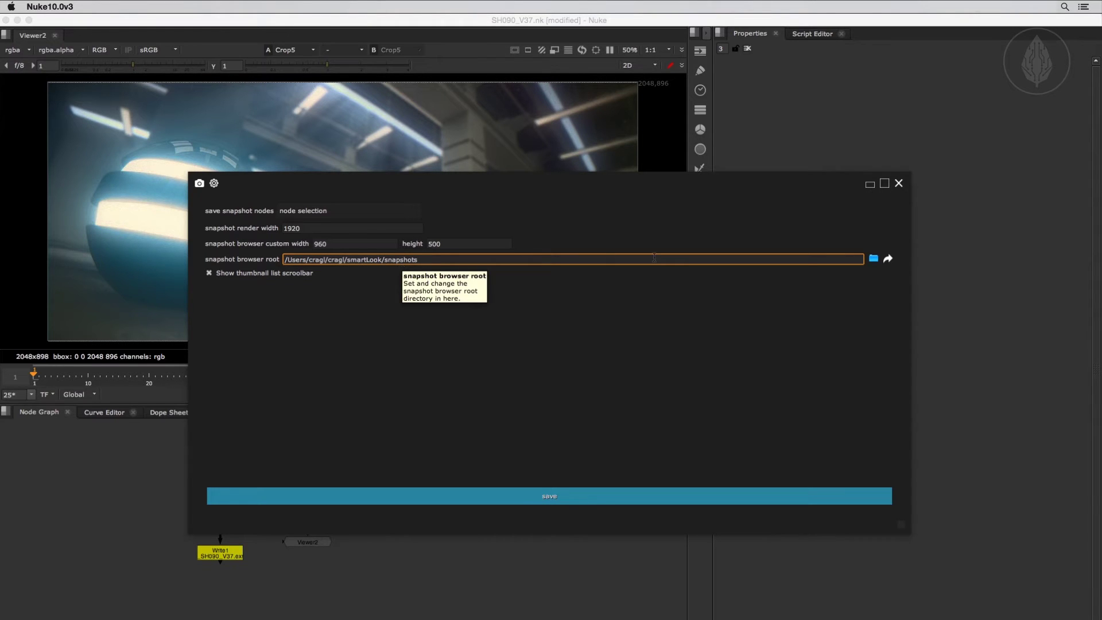
left_click(888, 258)
left_click(898, 183)
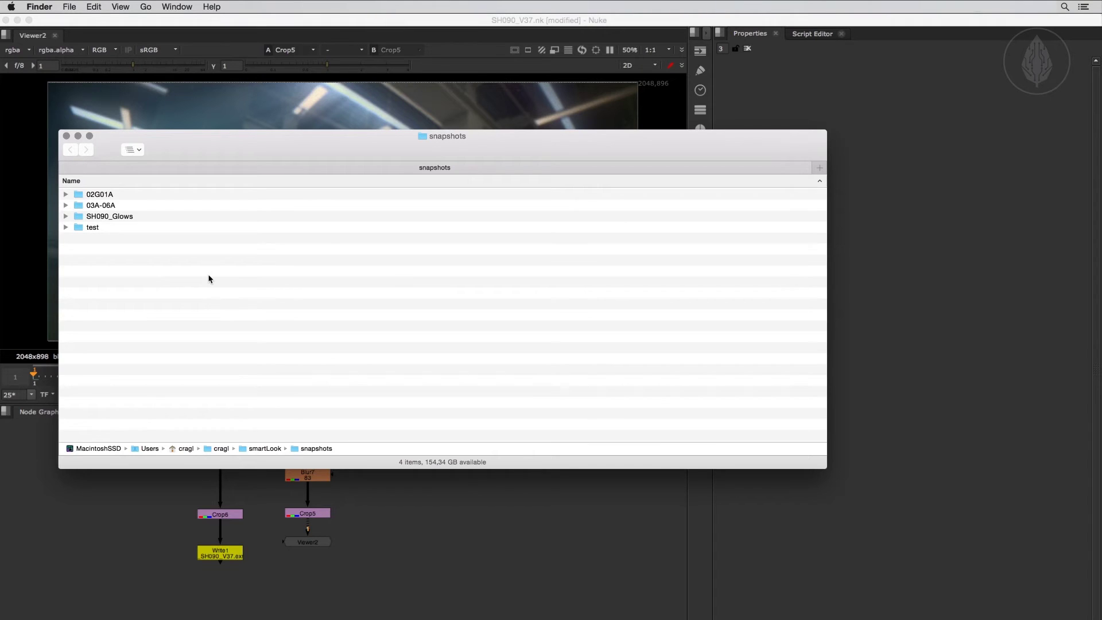
left_click(67, 135)
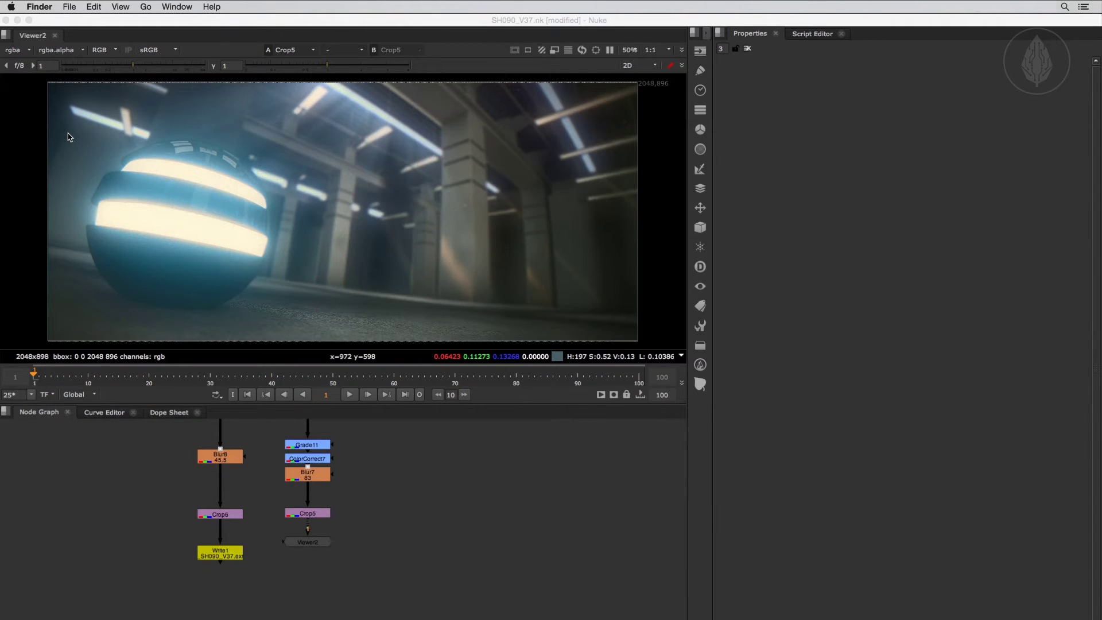
Examine the snapshot browser settings for saved snapshot nodes, custom width and height, and return to the snapshots.
left_click(415, 480)
key("alt+s")
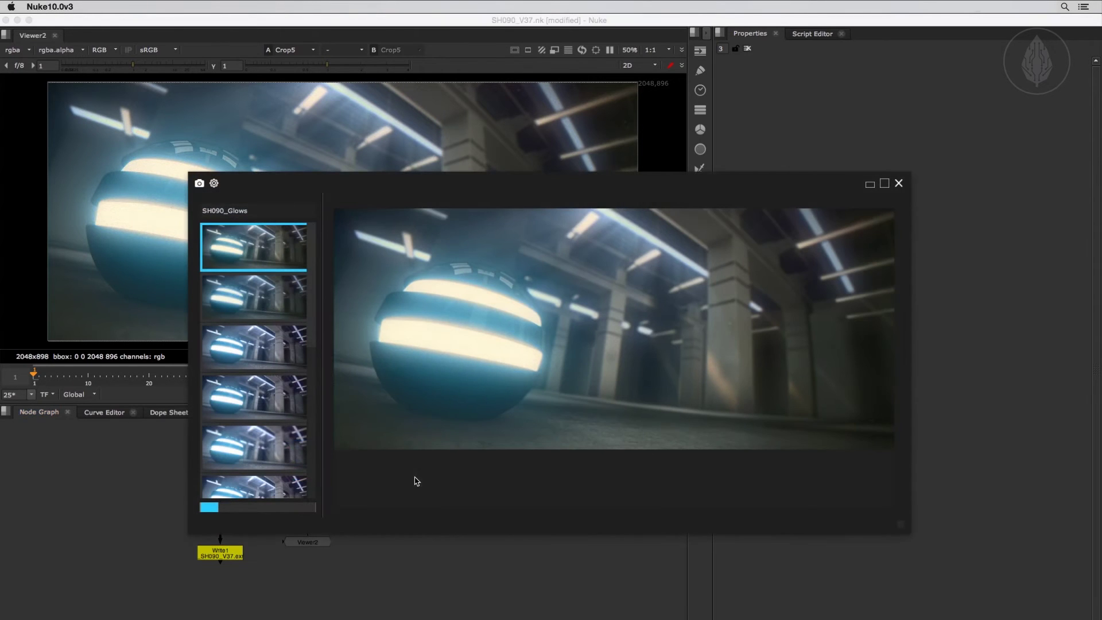
left_click(215, 183)
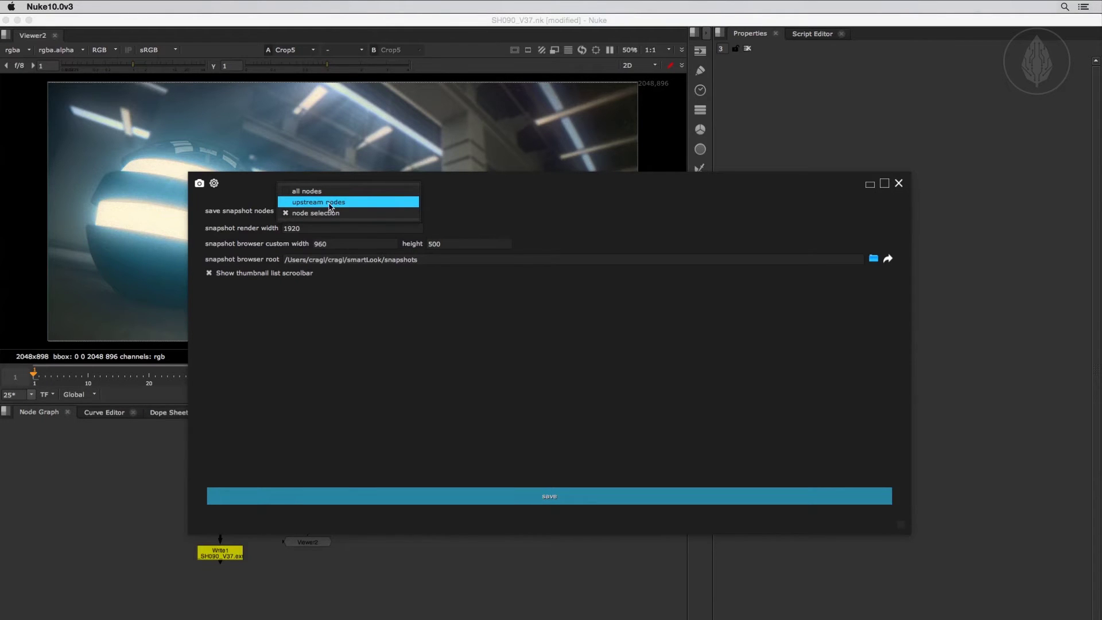
left_click(354, 217)
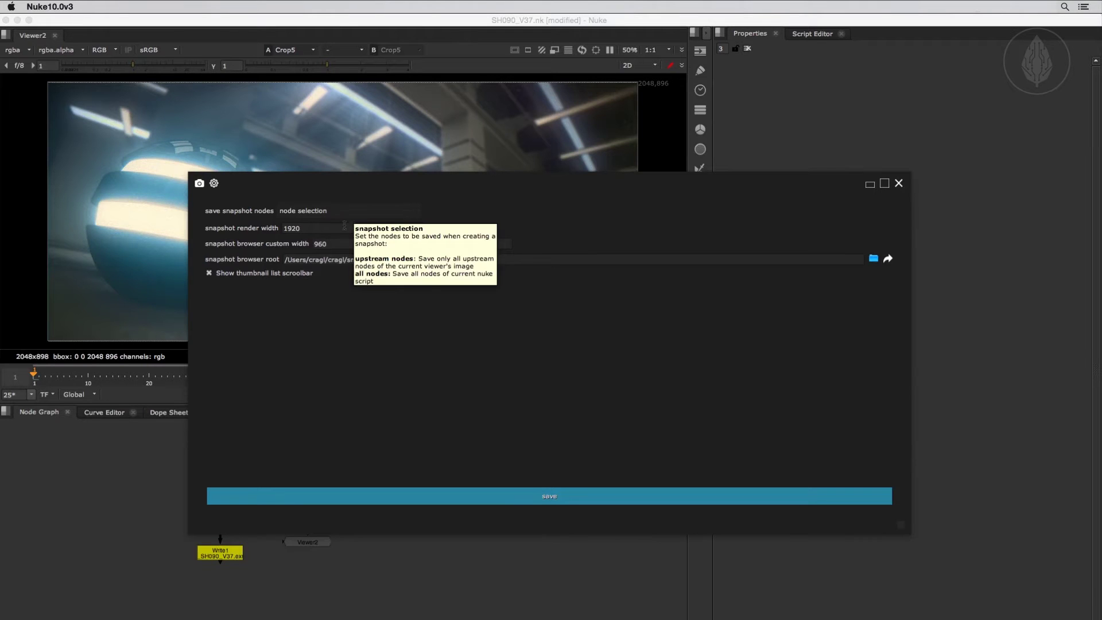
double_click(324, 244)
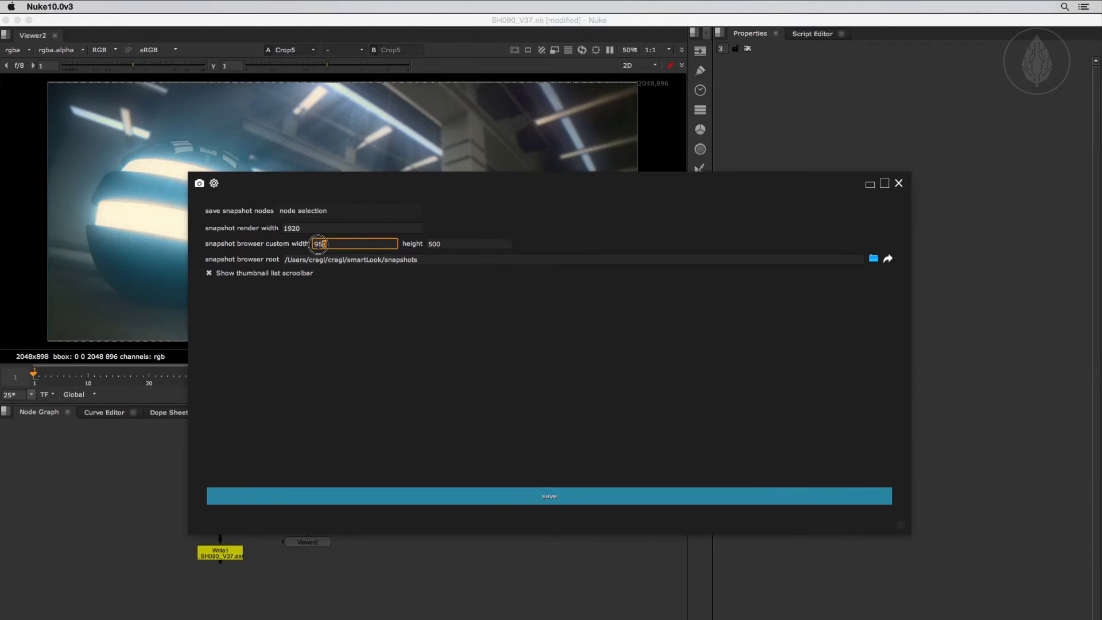
double_click(430, 246)
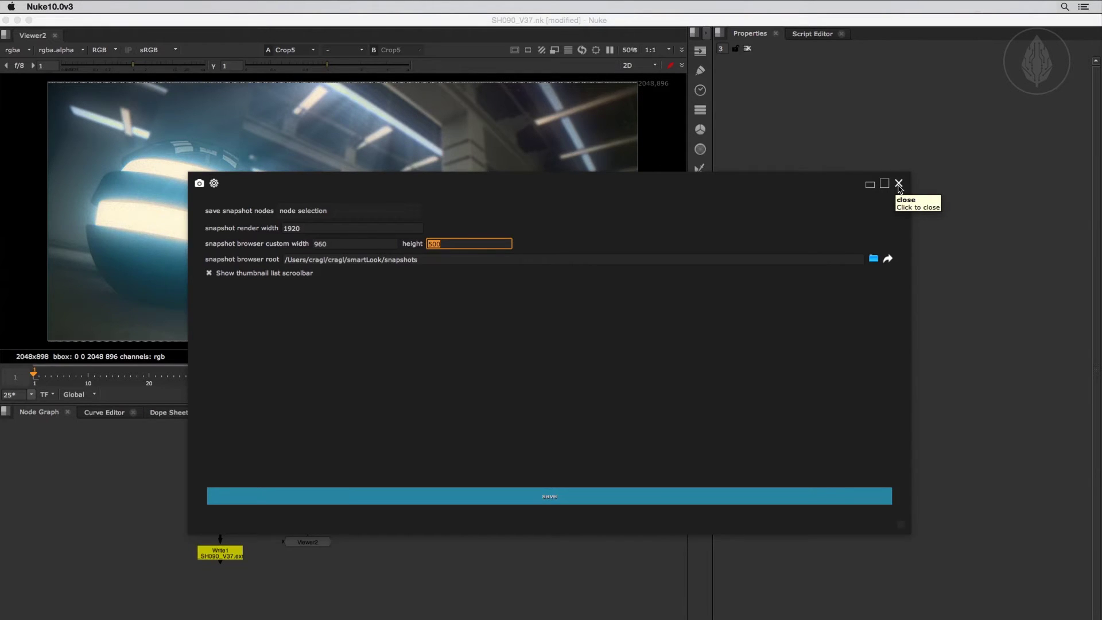
left_click(214, 184)
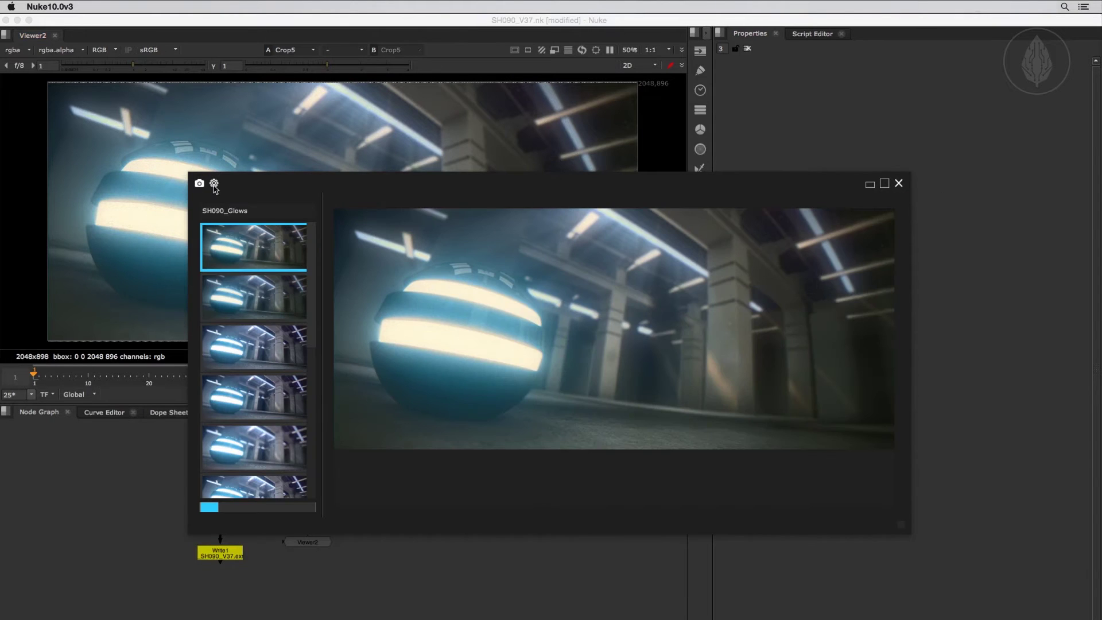
Flag the first snapshot in the SH090_Glows directory green.
right_click(253, 247)
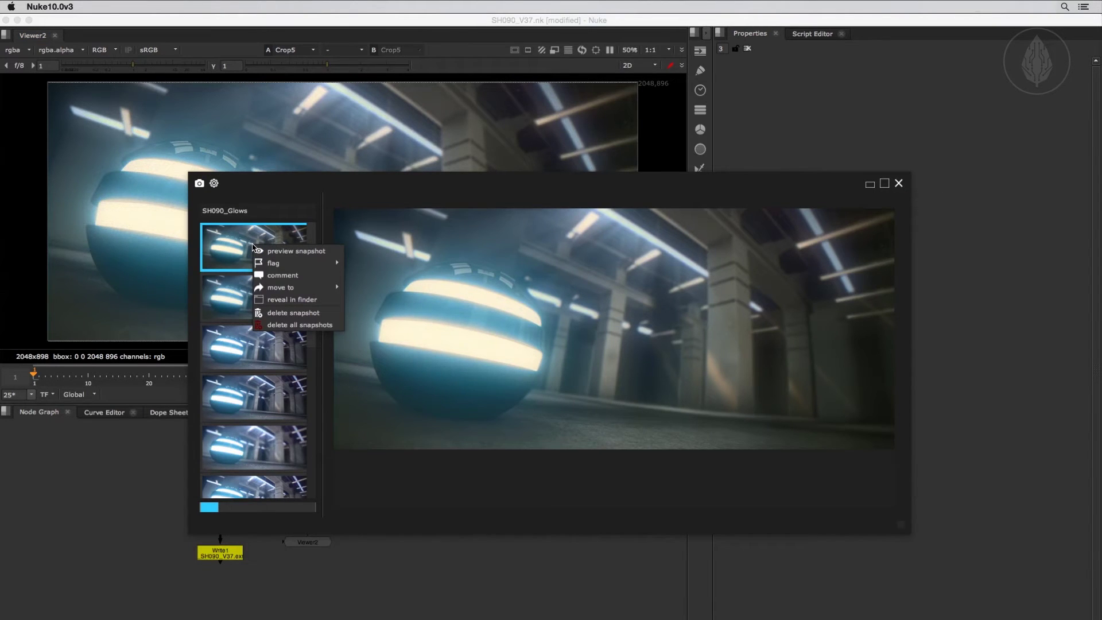
mouse_move(285, 263)
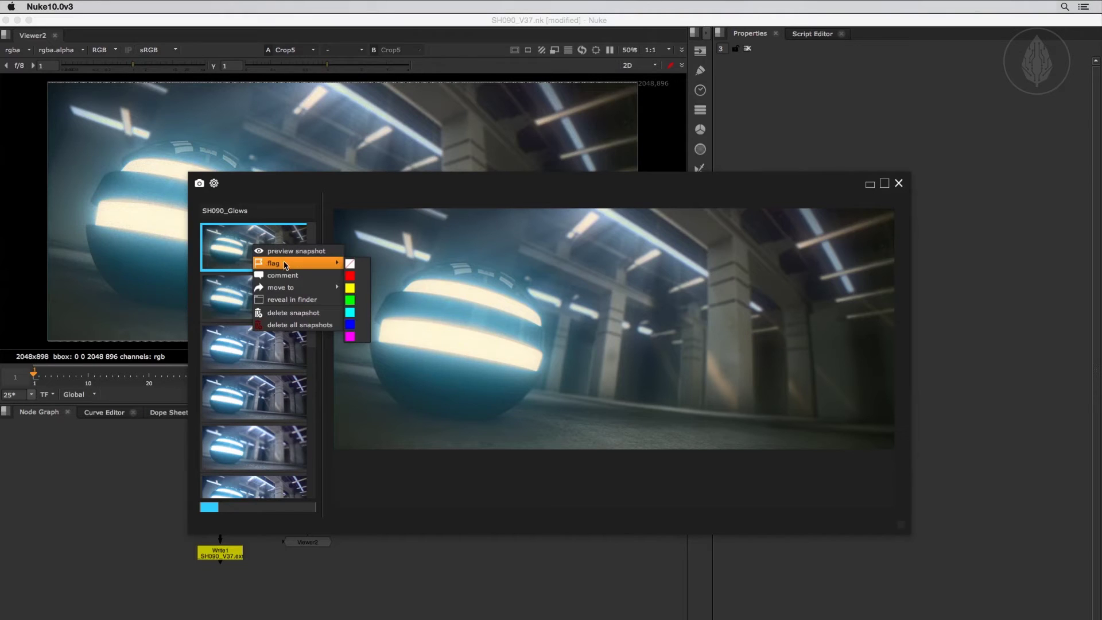
left_click(351, 300)
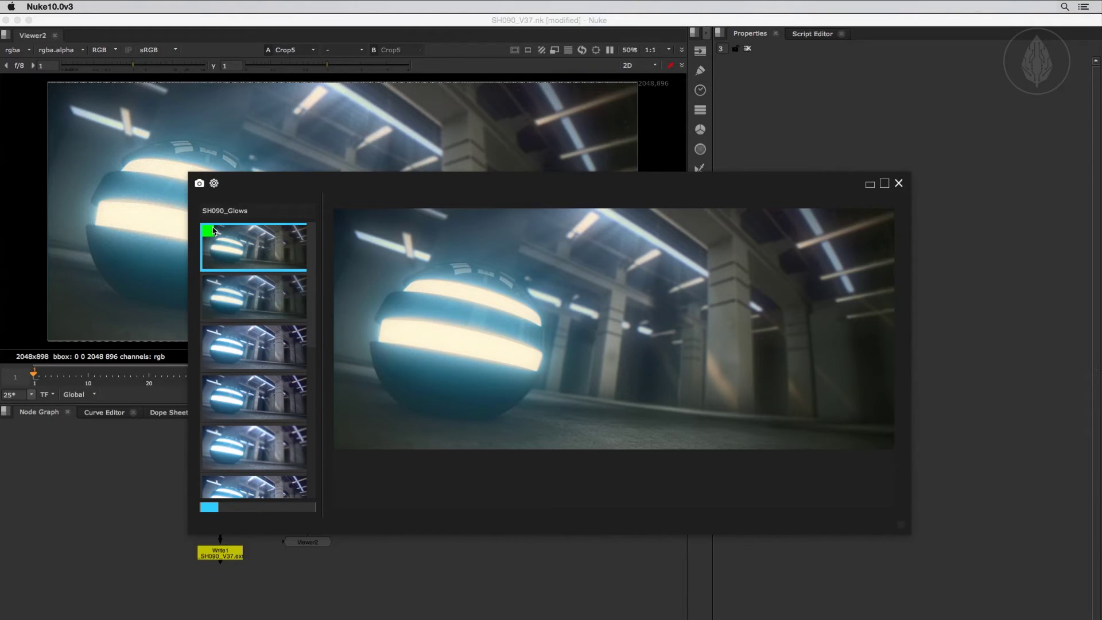
Add the comment "colors ok, less glow" to the green-flagged snapshot and save it.
right_click(239, 240)
left_click(263, 269)
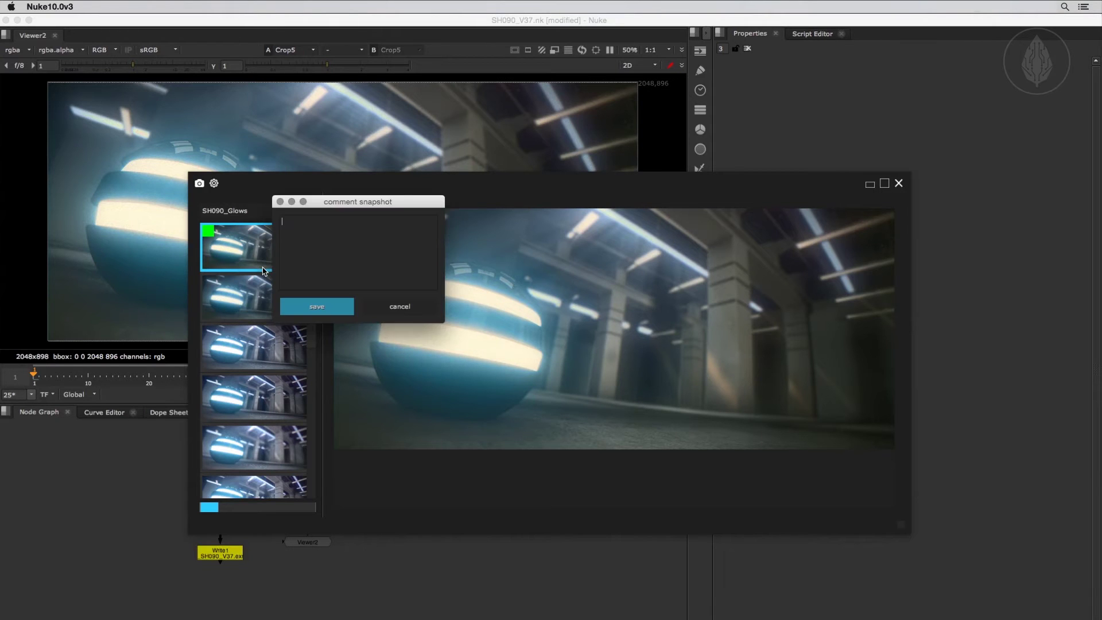
type("colors ok, less glow")
left_click(317, 306)
mouse_move(222, 236)
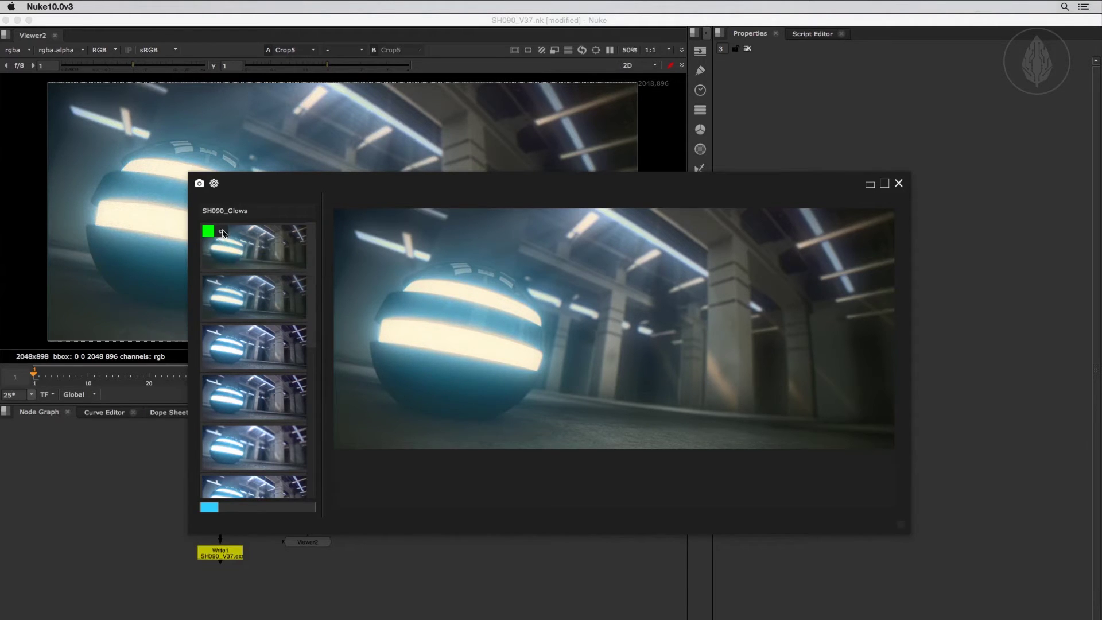
Move the green-flagged snapshot to the test directory and load that directory.
right_click(273, 256)
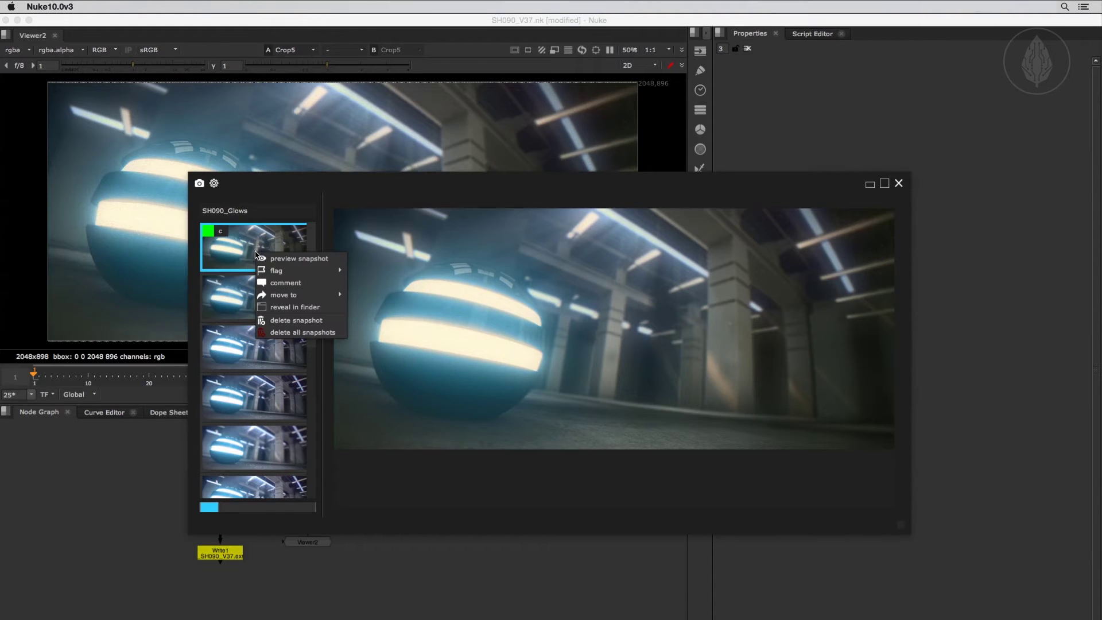
mouse_move(295, 295)
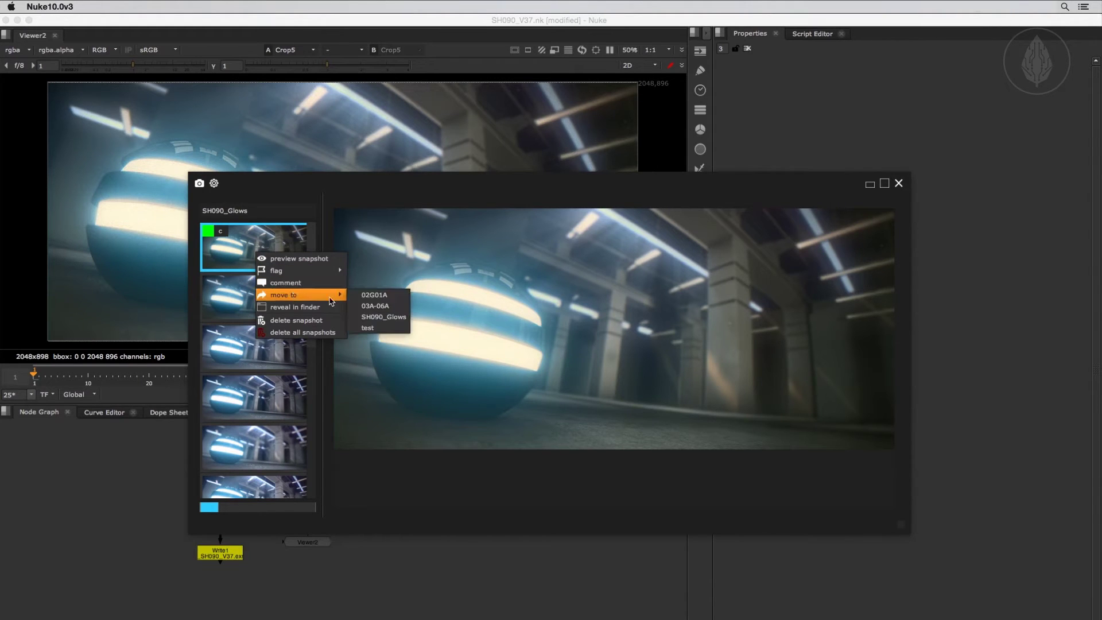
left_click(370, 327)
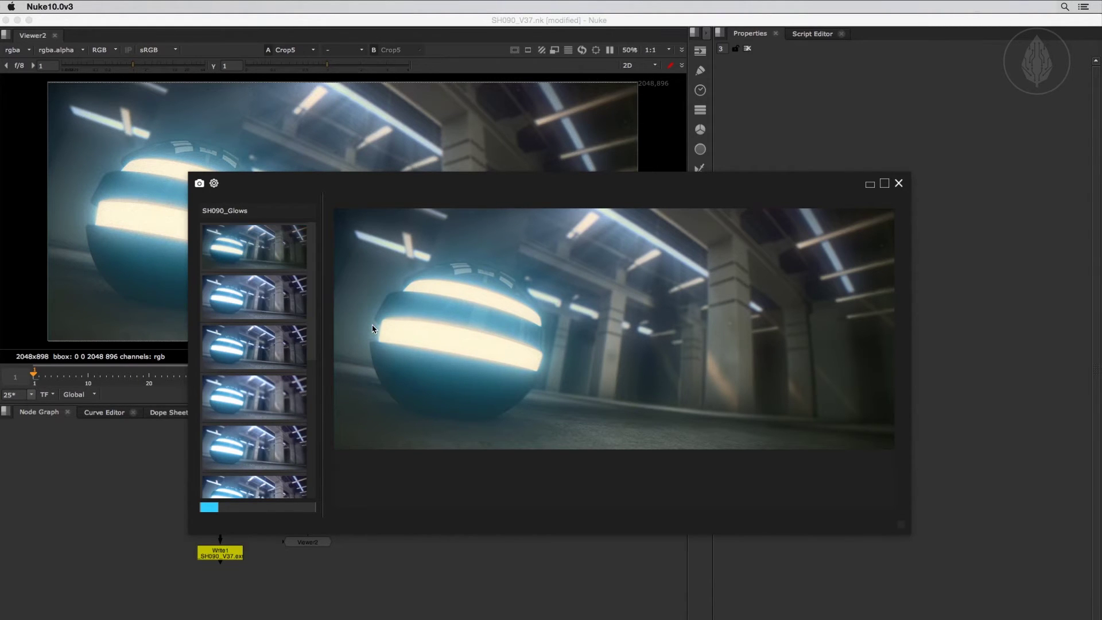
left_click(256, 217)
left_click(256, 223)
Move the snapshot from test back to SH090_Glows, load that directory and preview the snapshot.
right_click(260, 245)
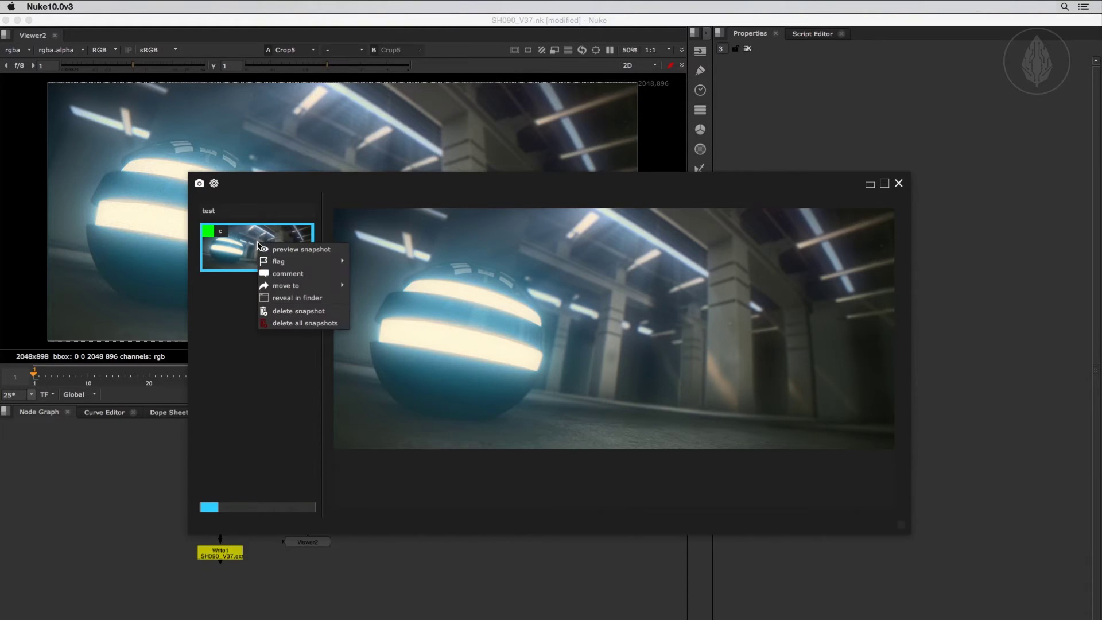
mouse_move(281, 285)
left_click(382, 307)
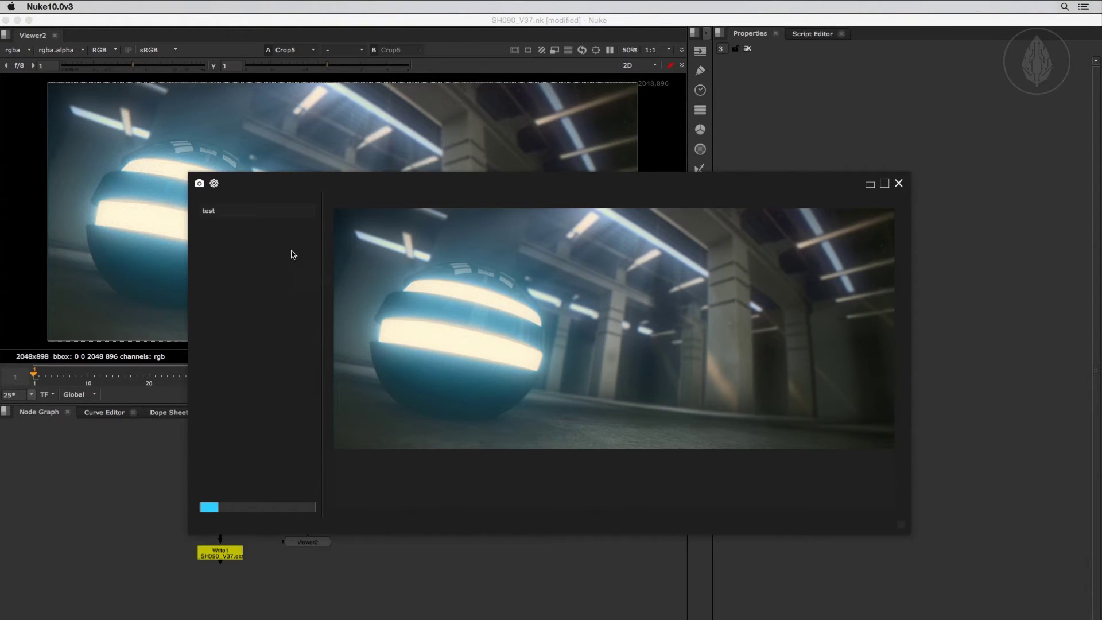
left_click(264, 211)
left_click(262, 202)
left_click(262, 244)
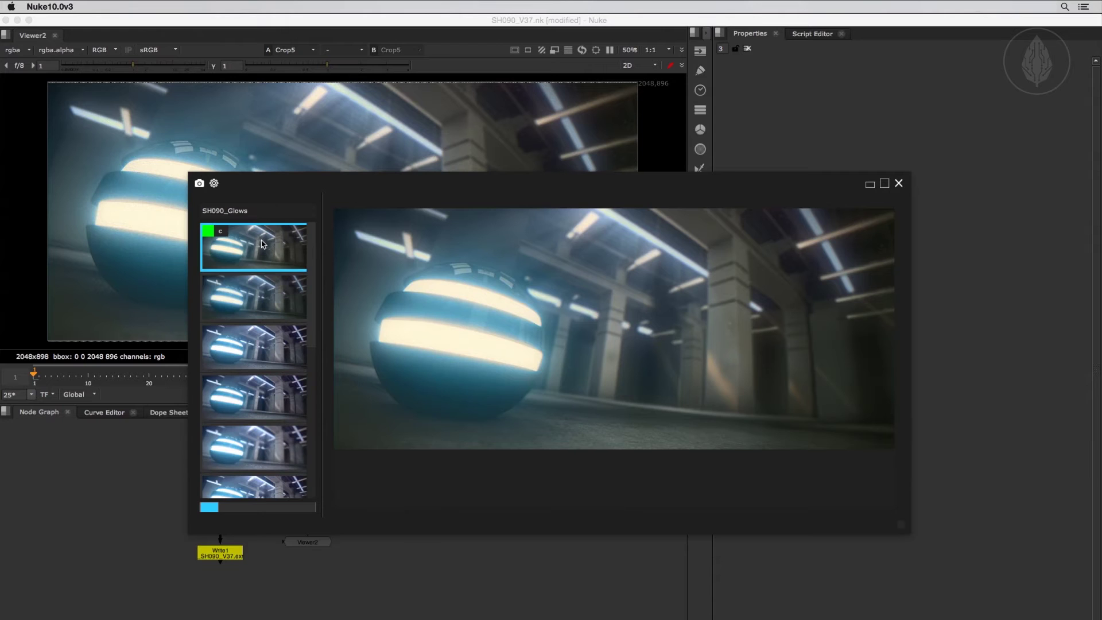
Review the options for deleting the flagged snapshot or all snapshots, and dismiss them.
right_click(262, 244)
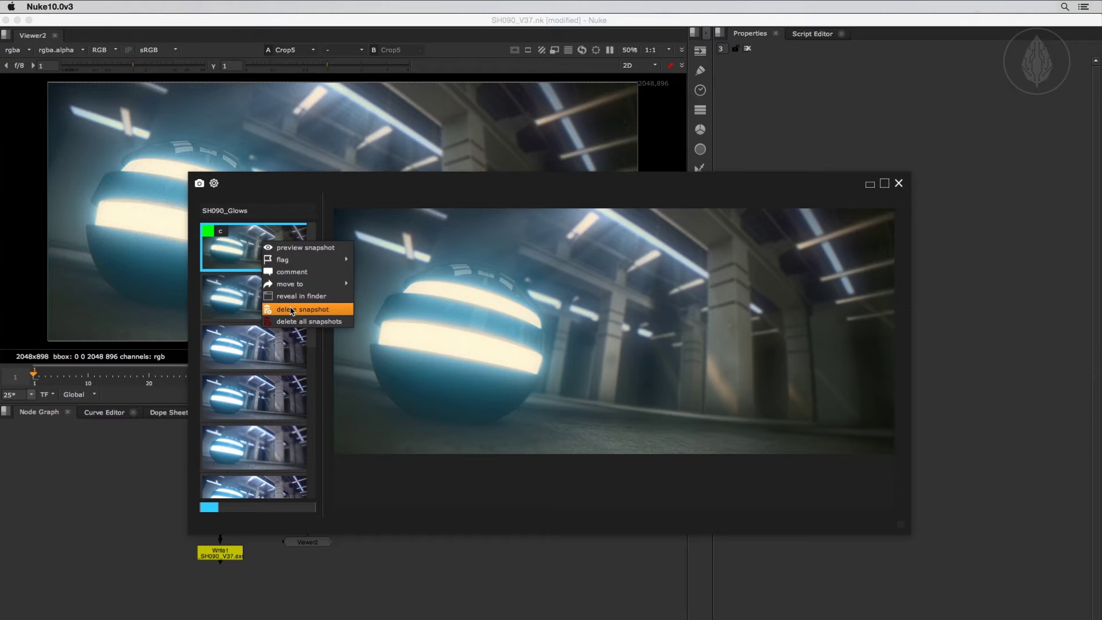
key("d")
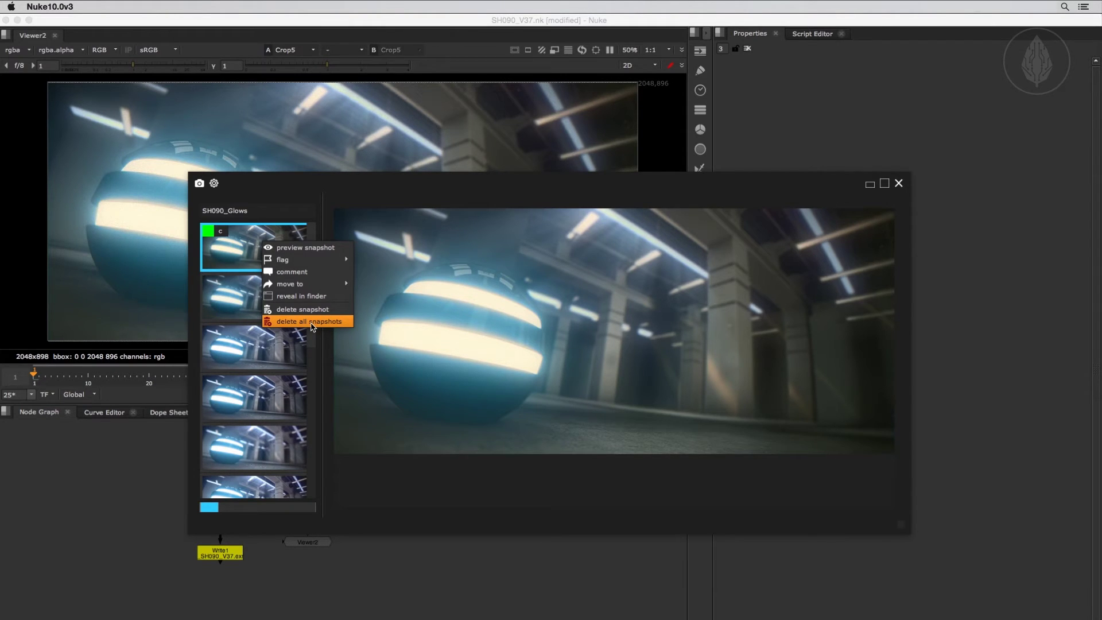
left_click(547, 274)
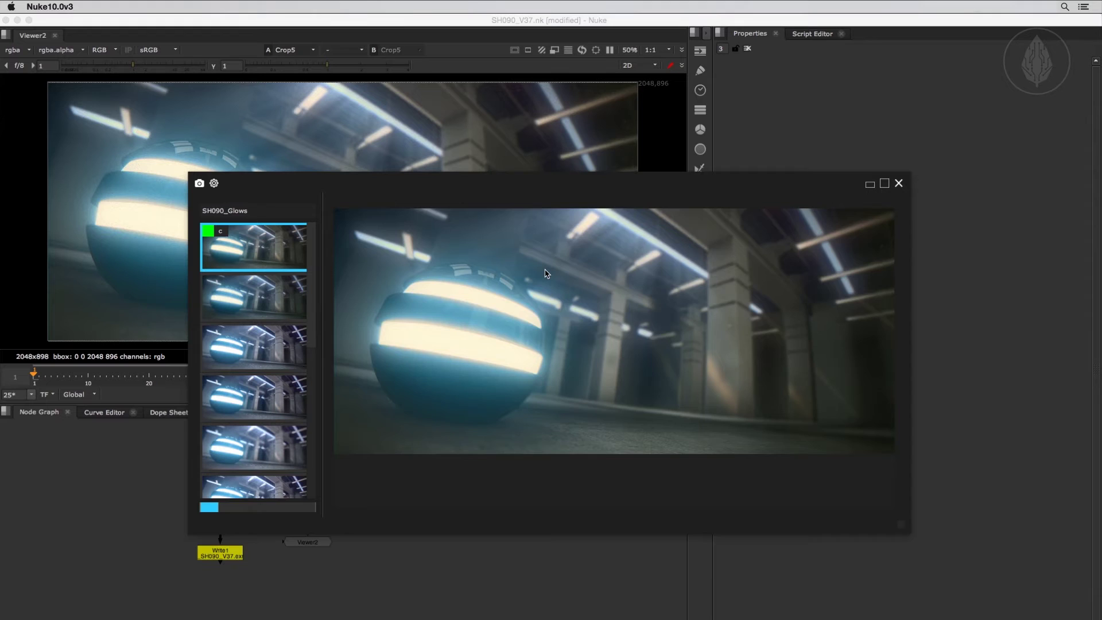
Inspect the snapshot preview by zooming in and out and panning, and refit it to the window.
key("plus")
key("plus")
key("plus")
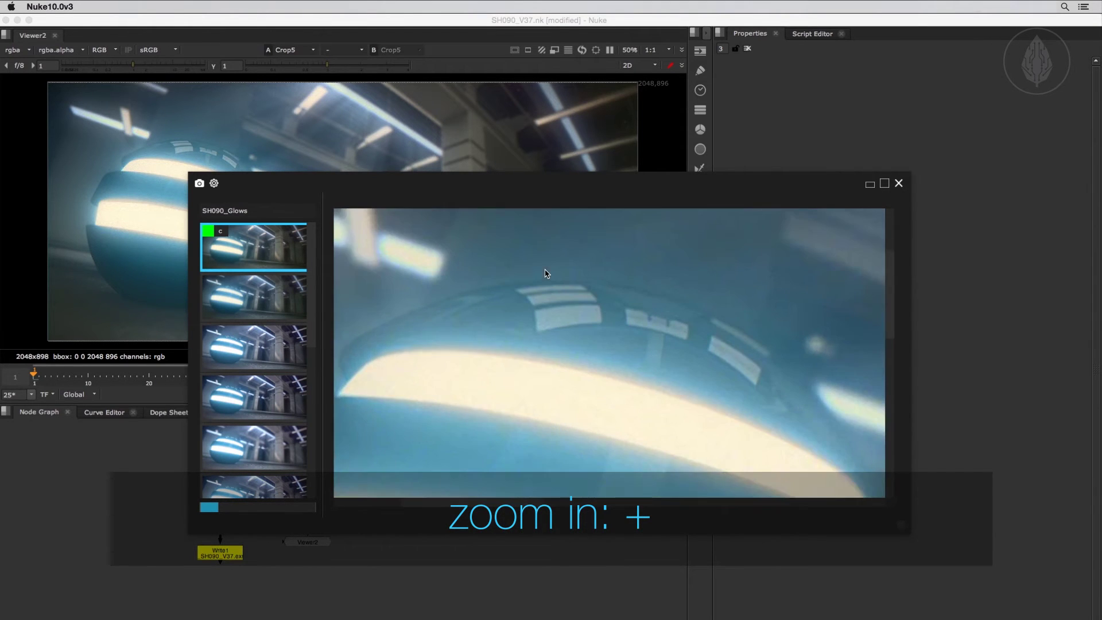
key("minus")
key("minus")
key("minus")
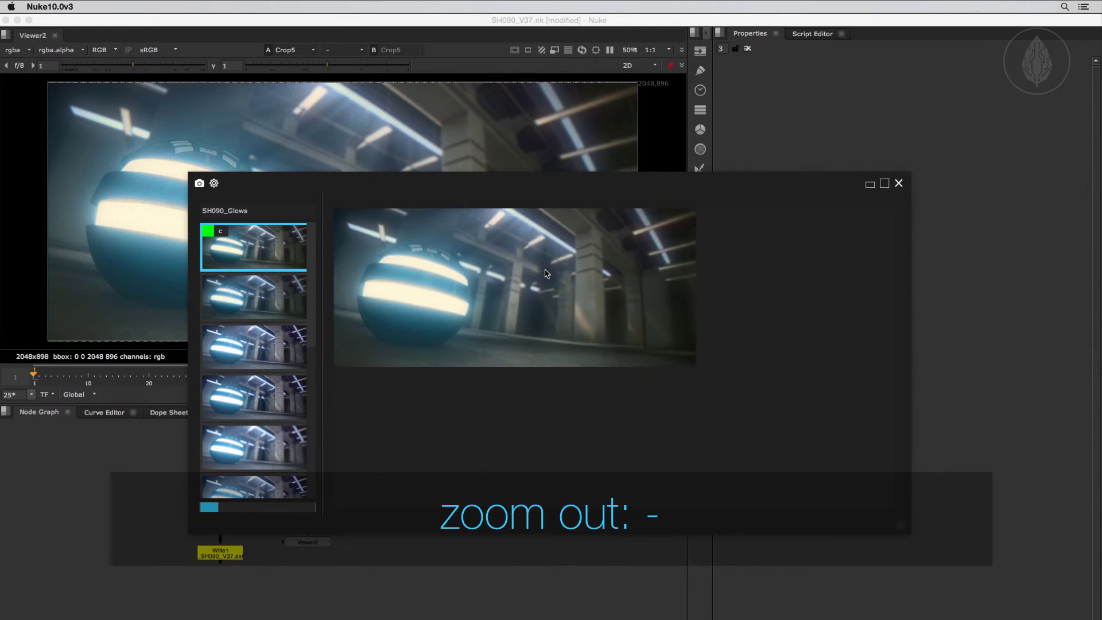
key("h")
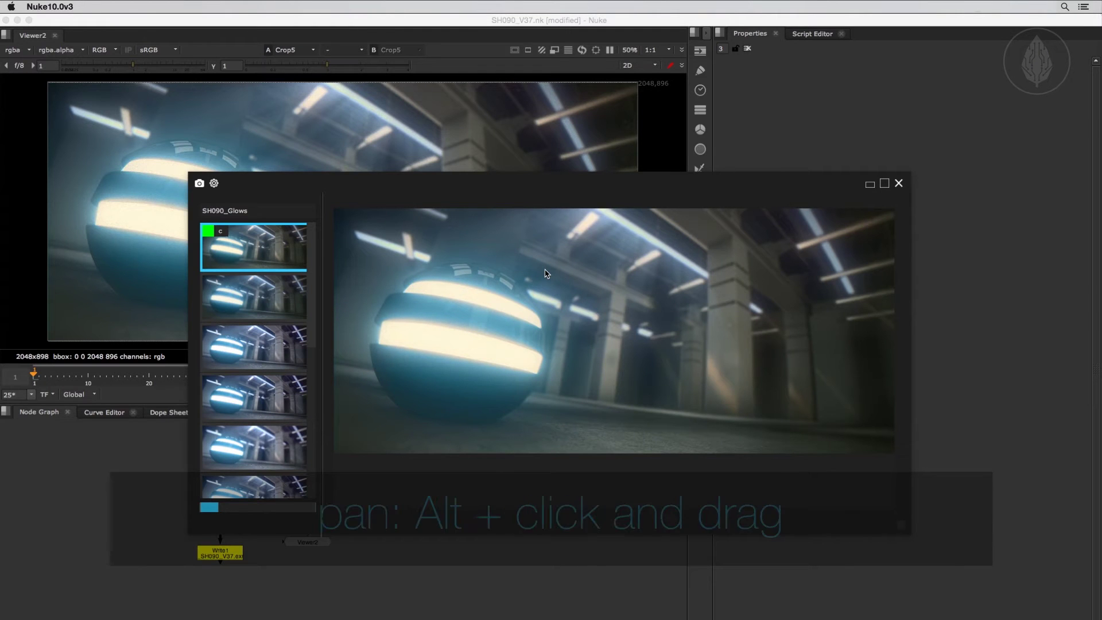
left_click_drag(546, 272, 464, 240, "alt")
key("h")
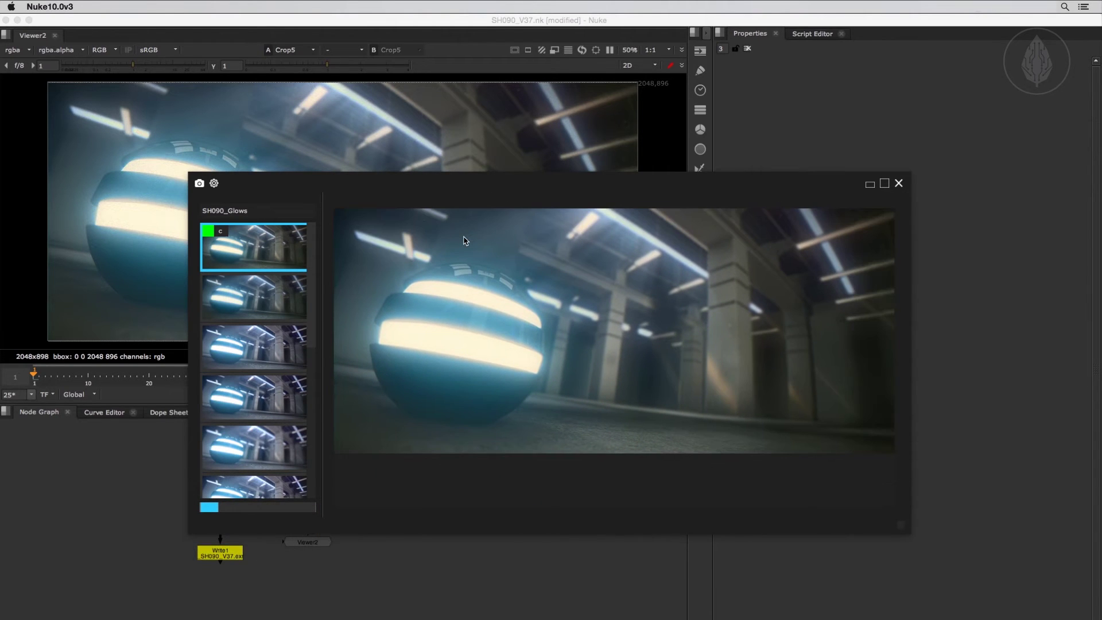
Try to insert the previewed snapshot into the node graph, and cancel at the append or overwrite choice.
right_click(465, 241)
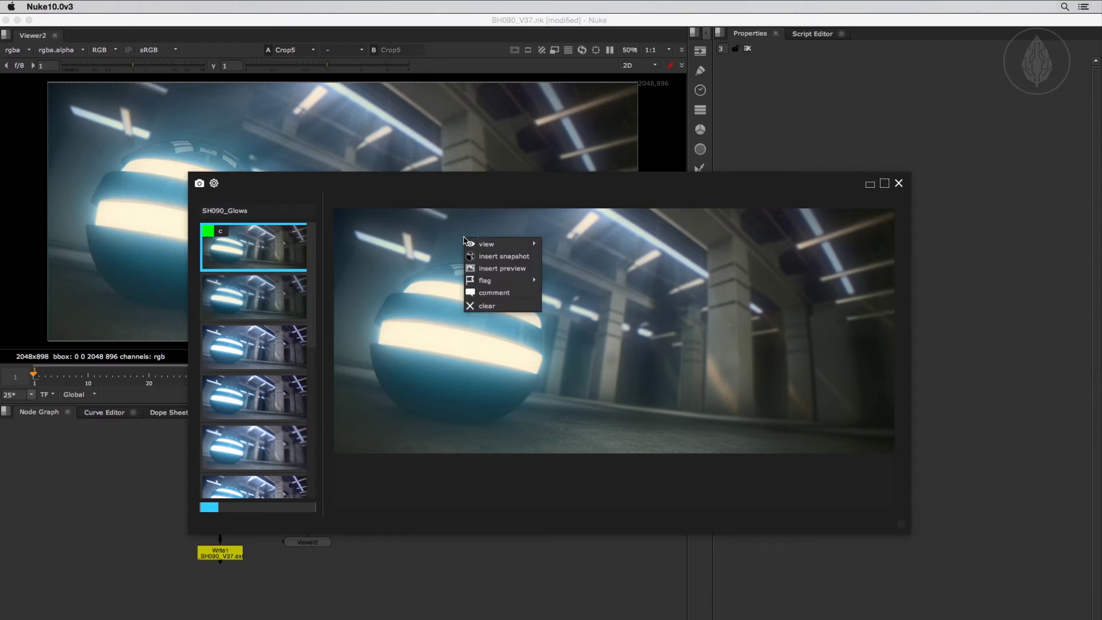
left_click(503, 257)
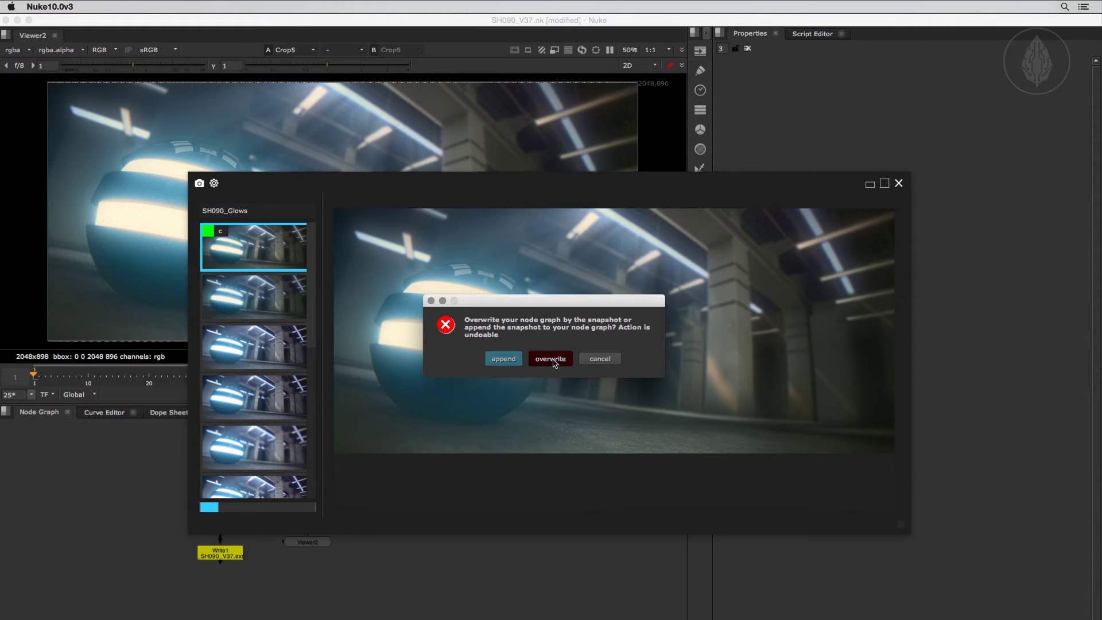
left_click(597, 361)
Clear the snapshot preview and preview the first SH090_Glows snapshot again.
right_click(598, 361)
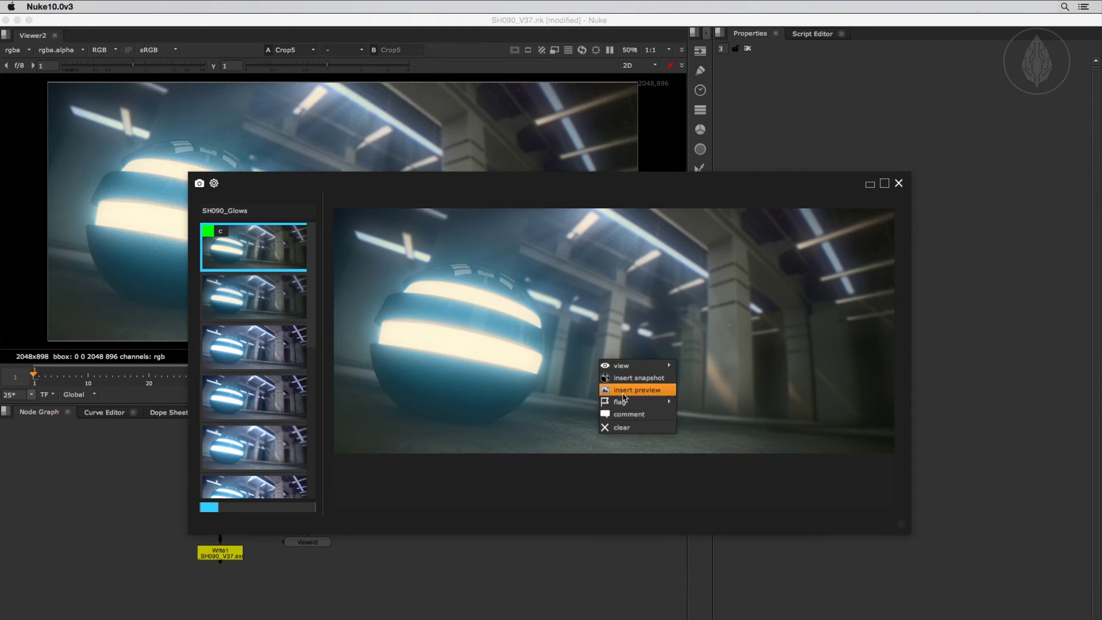
left_click(628, 429)
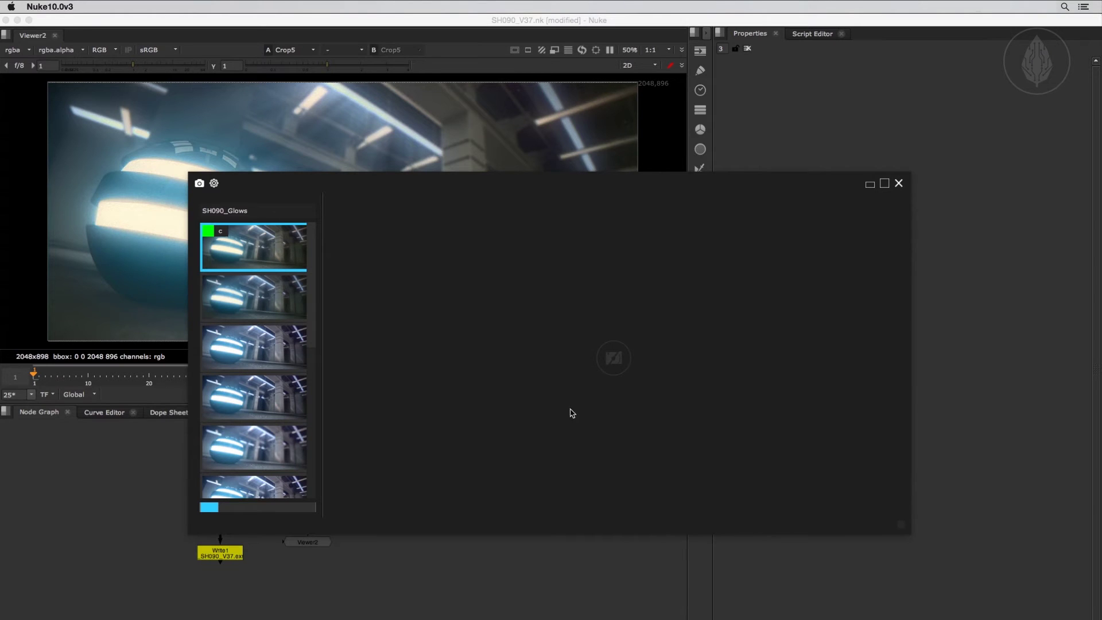
left_click(270, 263)
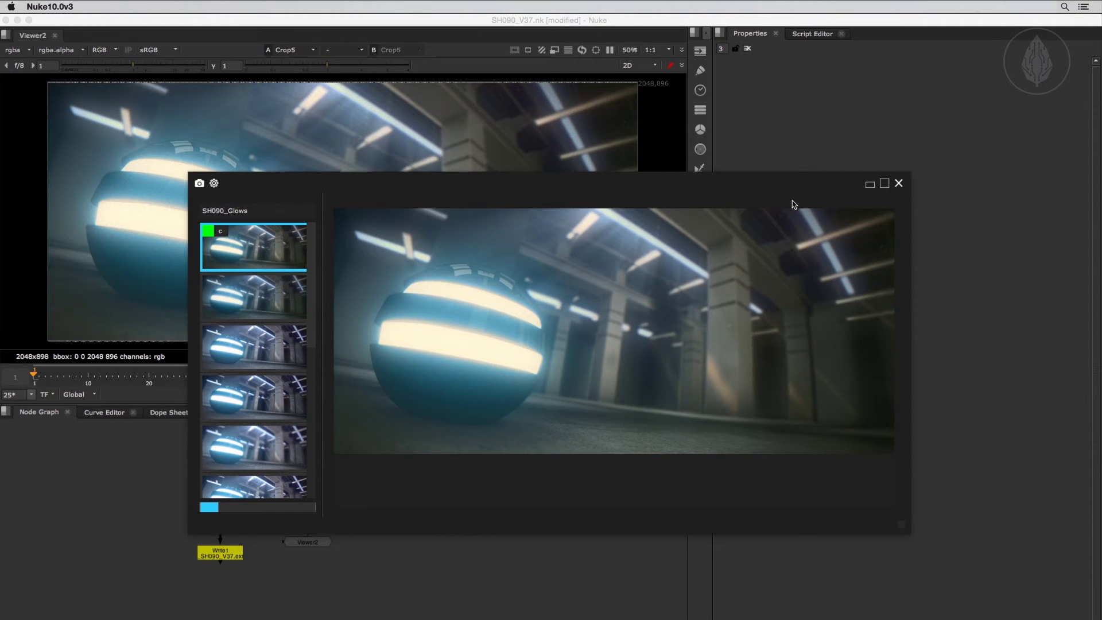
Close the snapshot browser and delete the Grade11, ColorCorrect7 and both Blur nodes above the Crop nodes.
left_click(898, 183)
left_click(446, 466)
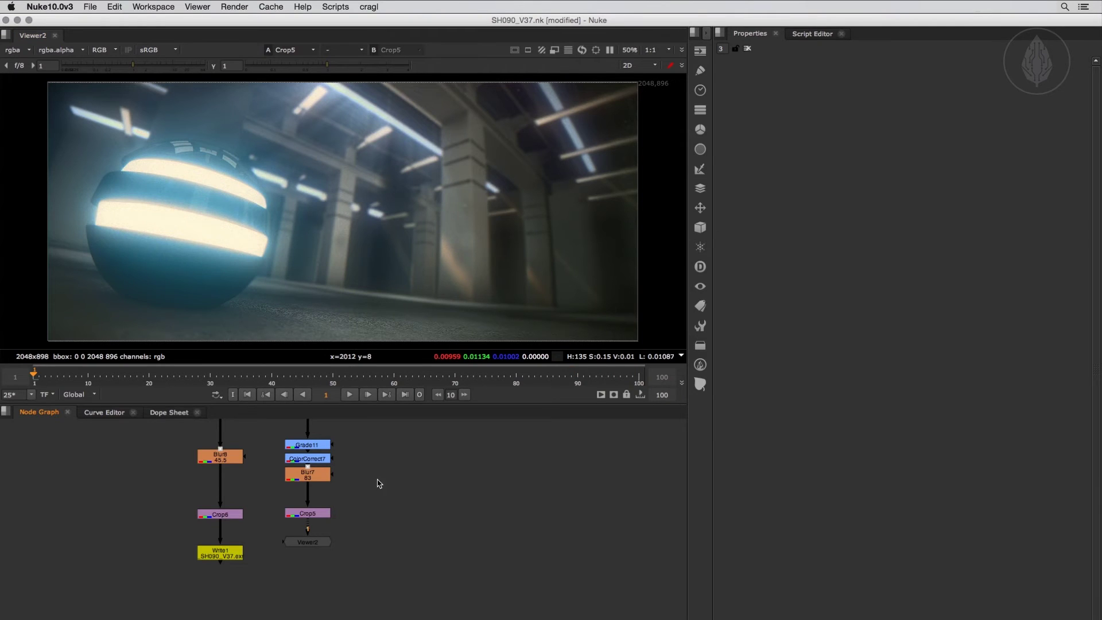
middle_click_drag(377, 482, 438, 518)
left_click_drag(237, 464, 412, 531)
key("Delete")
Insert a new Grade node between ColorCorrect6 and Crop6 and show it in the viewer.
left_click(258, 482)
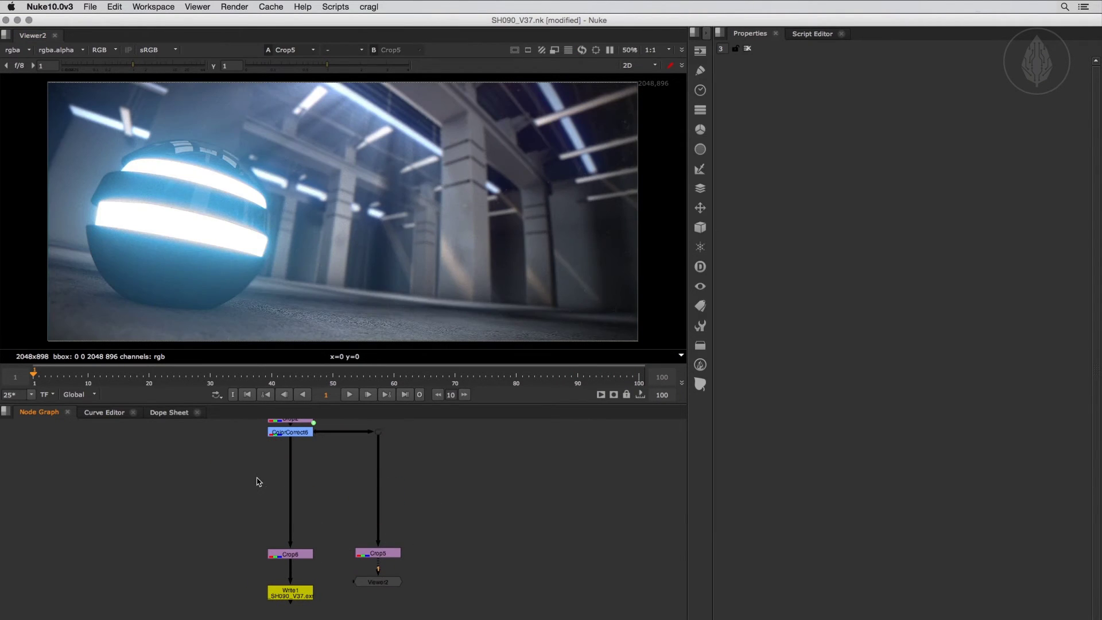
key("g")
left_click_drag(257, 481, 292, 481)
key("1")
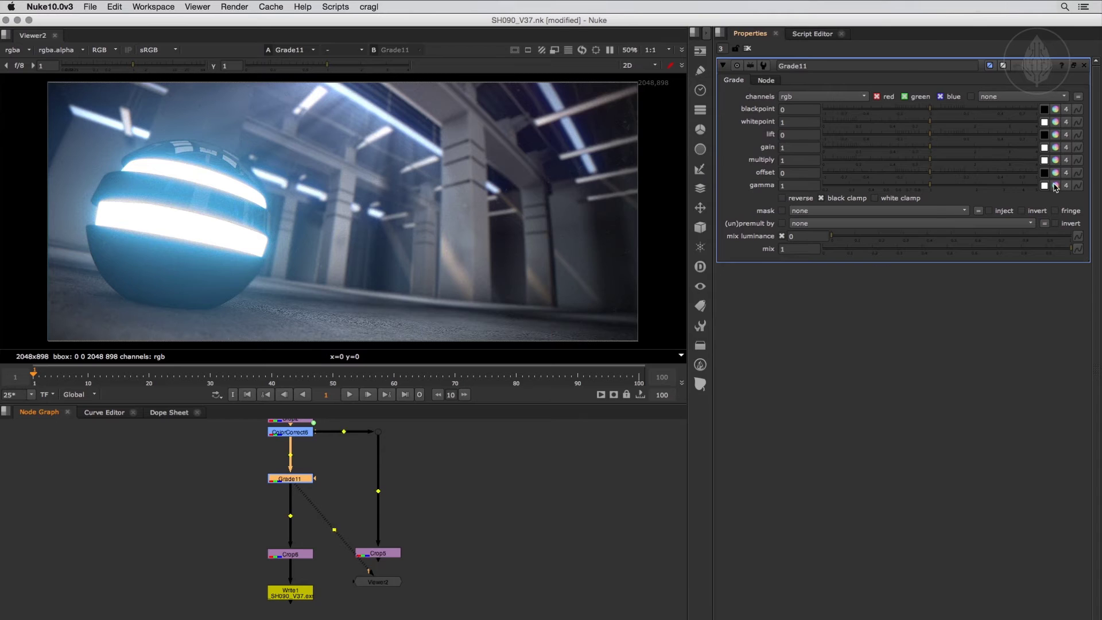
Warm the new Grade node's gamma by lowering its temperature to -0.29, and close the color picker.
left_click(1055, 186)
left_click_drag(554, 290, 552, 324)
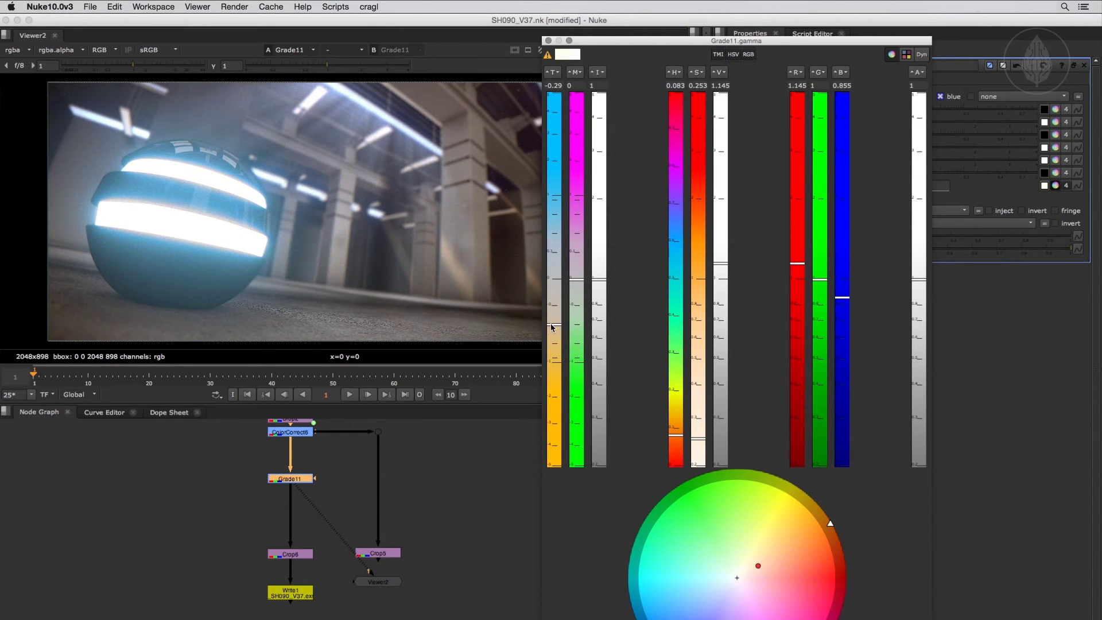
left_click(548, 41)
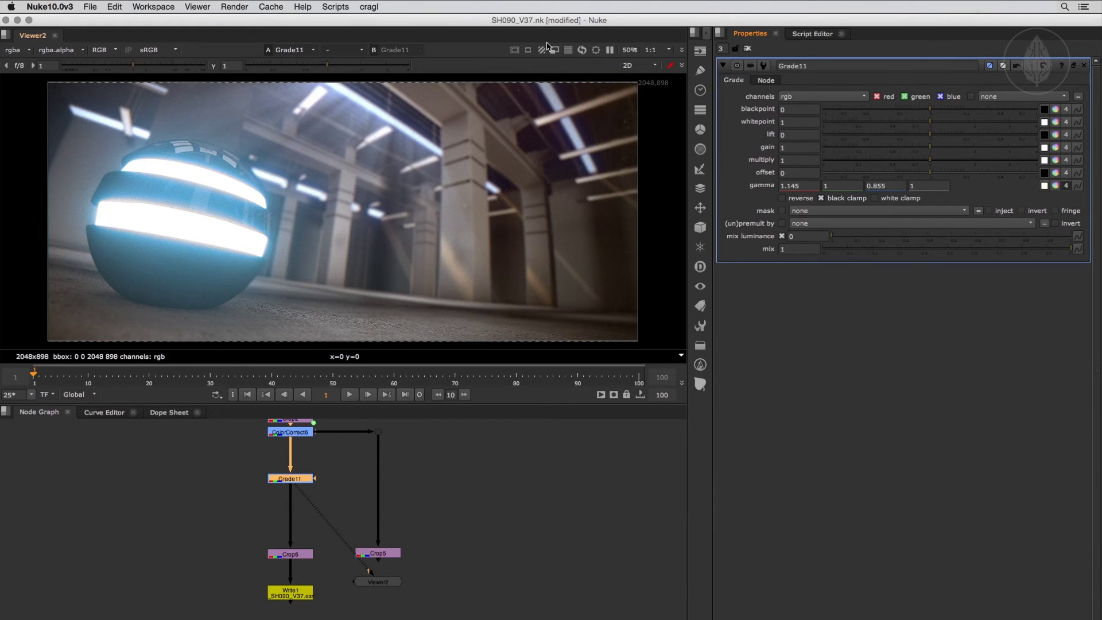
Set a look on Grade11 to store its warm gamma as the first preset.
right_click(743, 136)
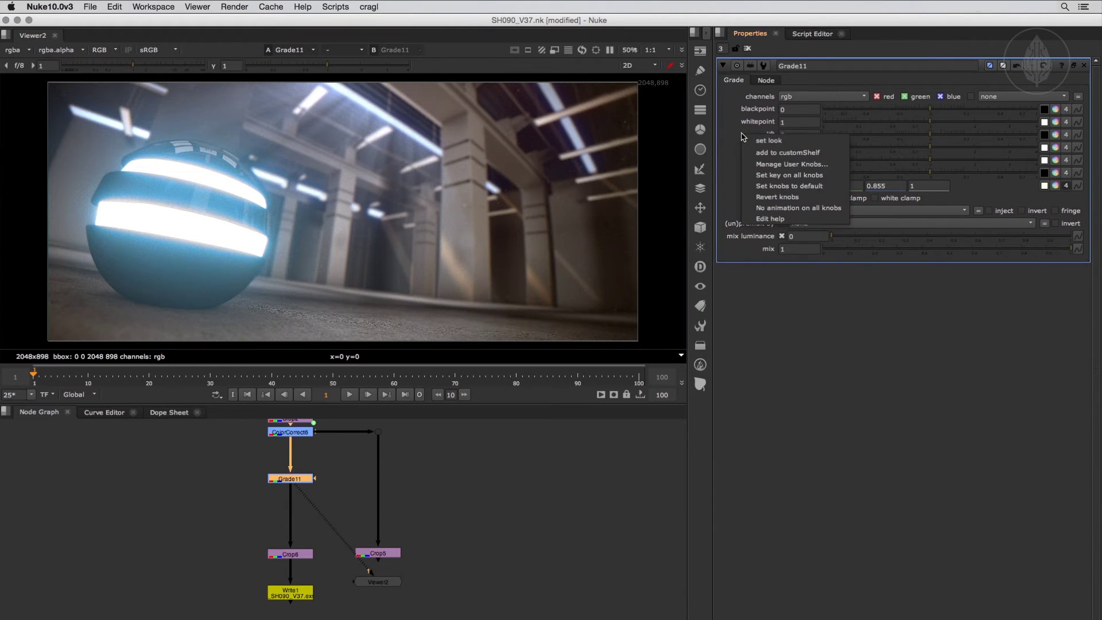
left_click(794, 142)
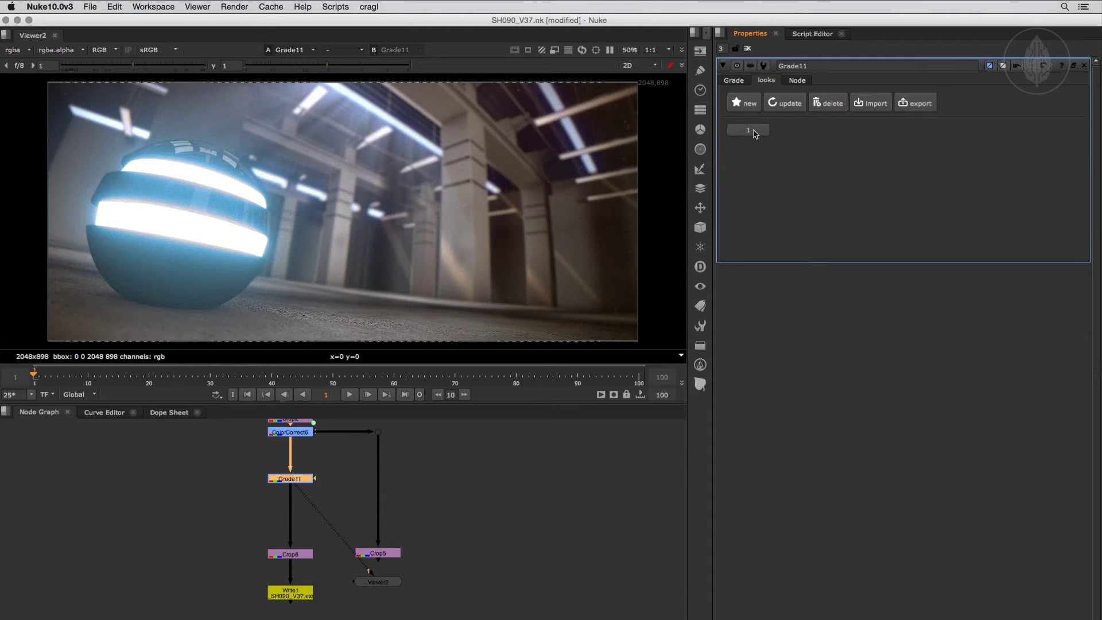
Cool Grade11's gamma to 0.97, 1, 1.03 and warm its gain to 1.002, 0.68904, 0.617715.
left_click(736, 81)
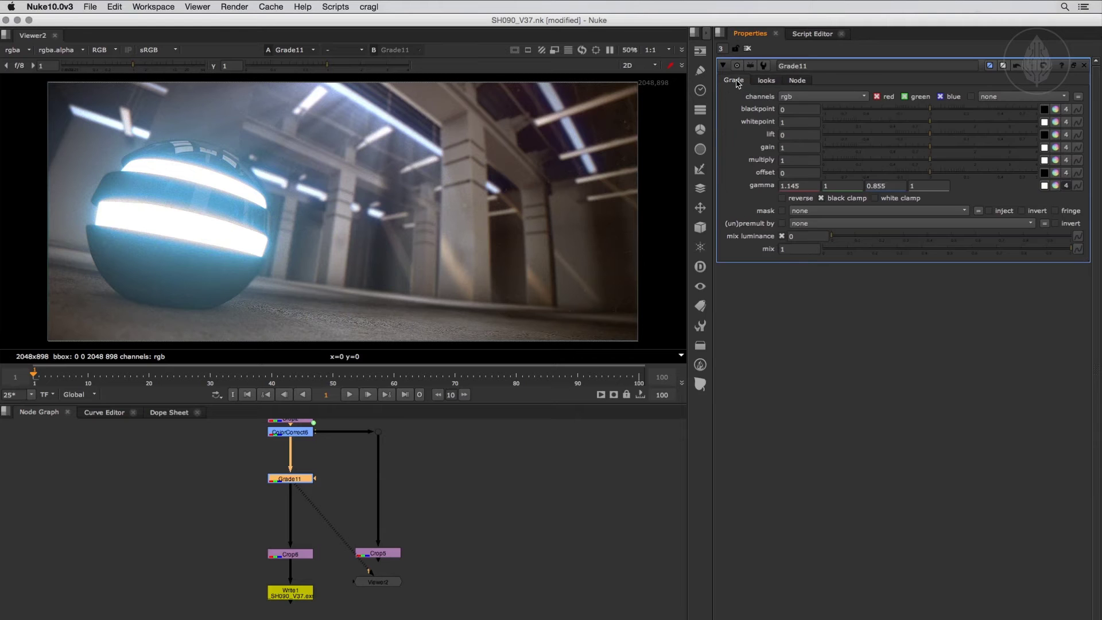
left_click(1055, 186)
left_click_drag(591, 241, 561, 260)
left_click(548, 45)
left_click(1056, 147)
left_click(576, 274)
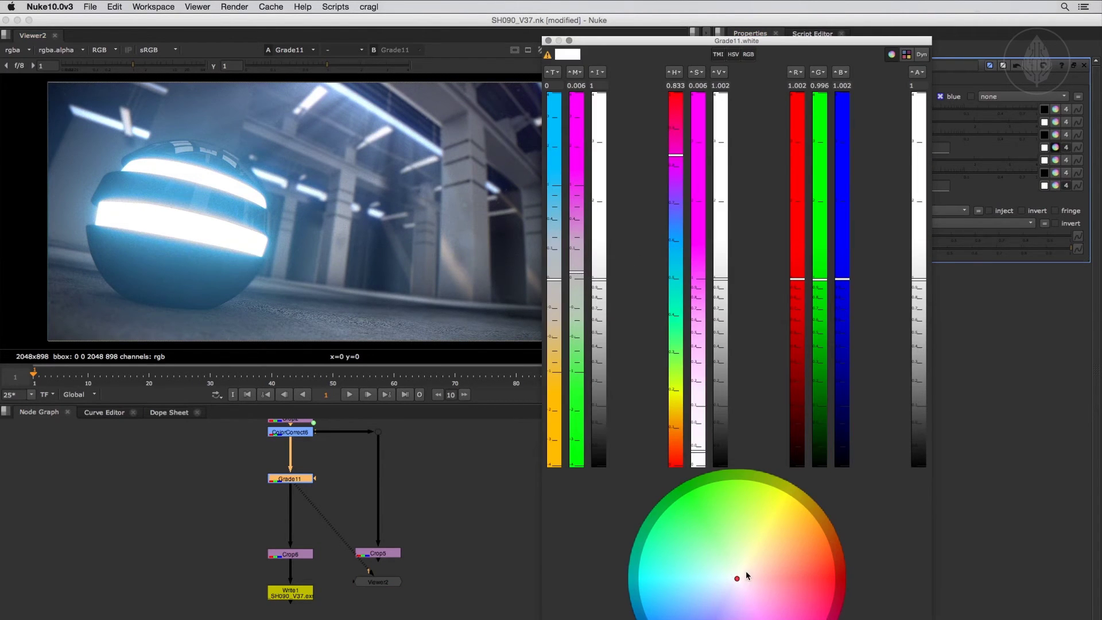
left_click_drag(747, 575, 773, 571)
left_click(548, 41)
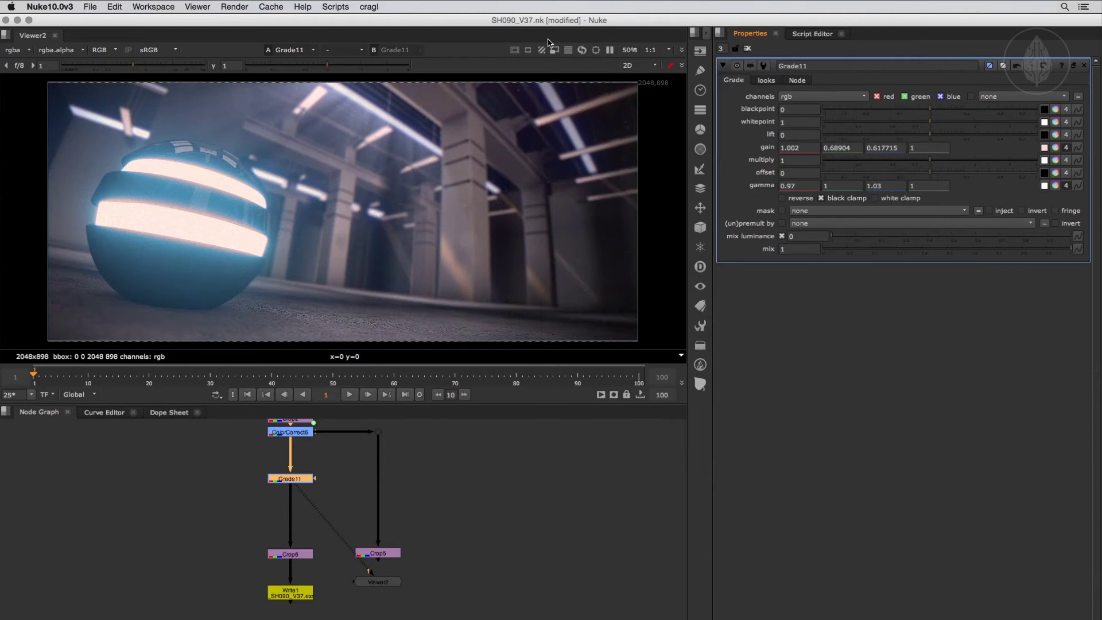
Save Grade11's current cool gamma and warm gain as a second look.
right_click(741, 144)
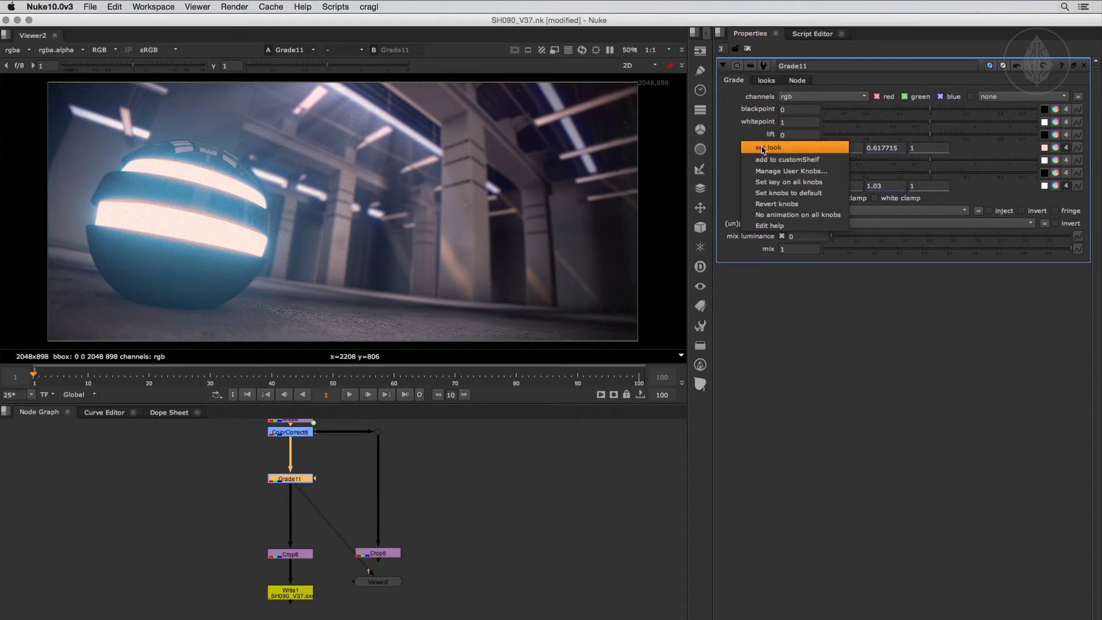
left_click(766, 148)
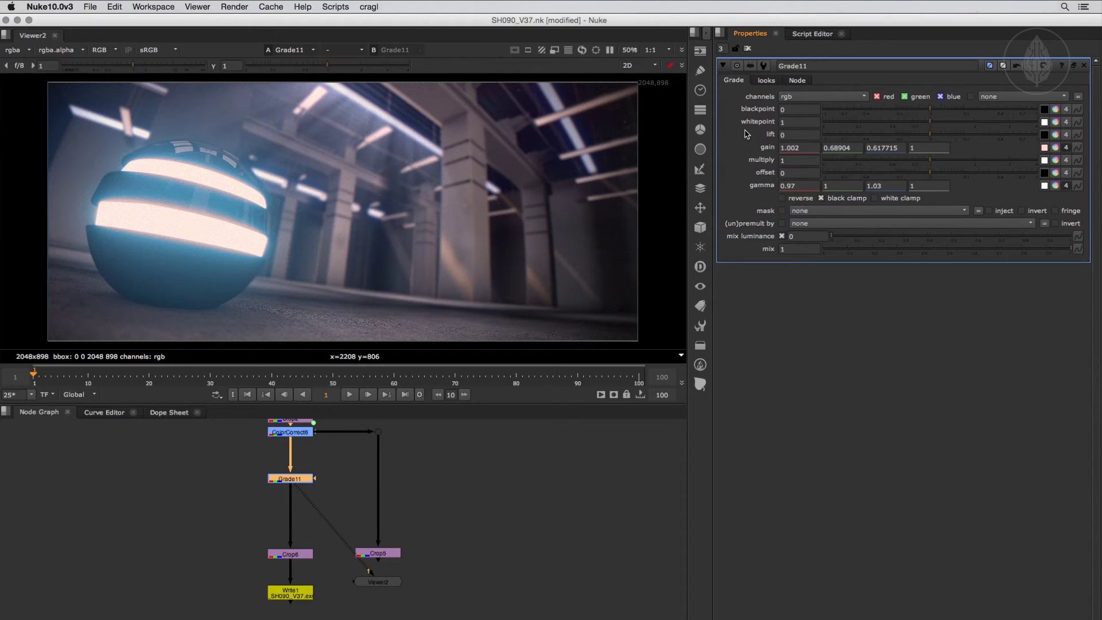
left_click(767, 80)
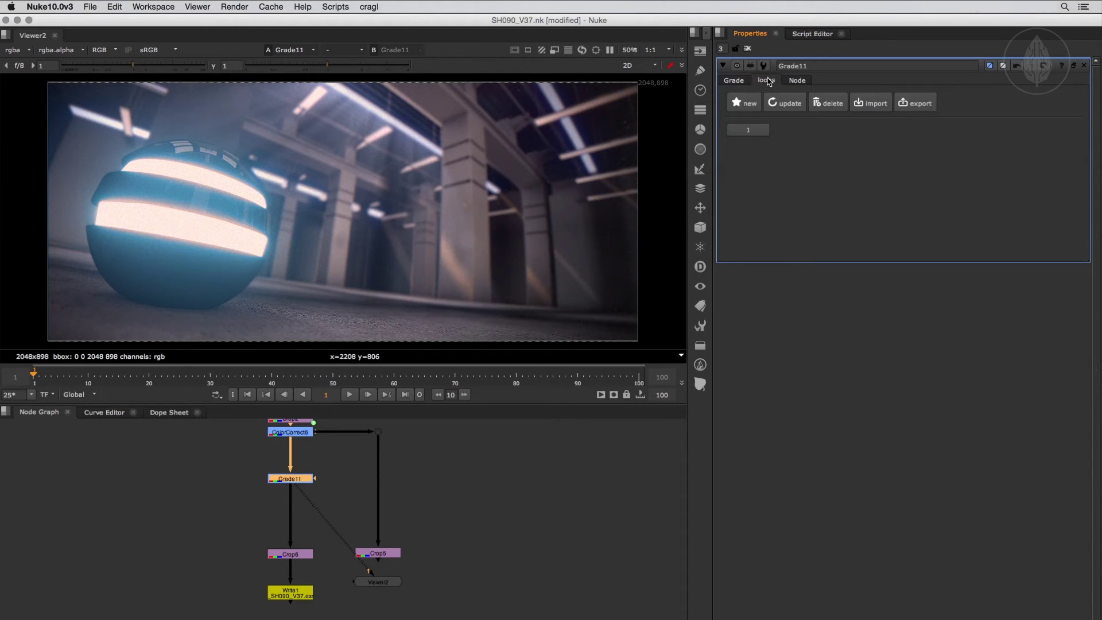
left_click(746, 105)
Tint Grade11 green by raising the gamma's green channel to 1.72 and shifting the multiply color toward green.
left_click(733, 81)
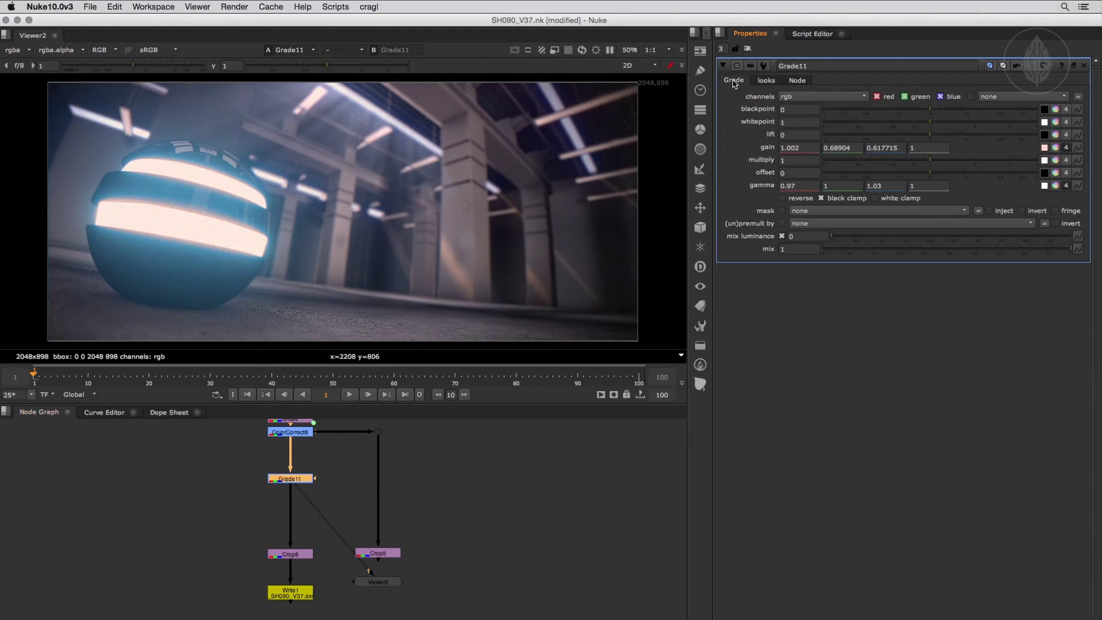
left_click(1044, 187)
left_click_drag(819, 282, 819, 237)
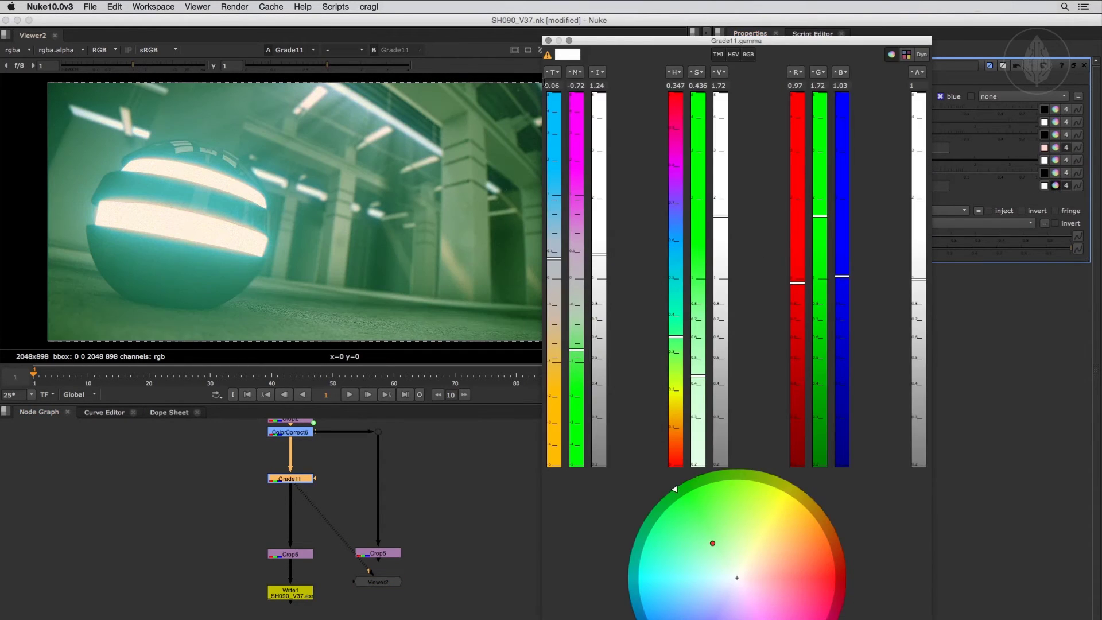
left_click(1055, 160)
left_click_drag(819, 278, 802, 296)
Save the green grade as a third look on Grade11 and recall look 1.
left_click(766, 80)
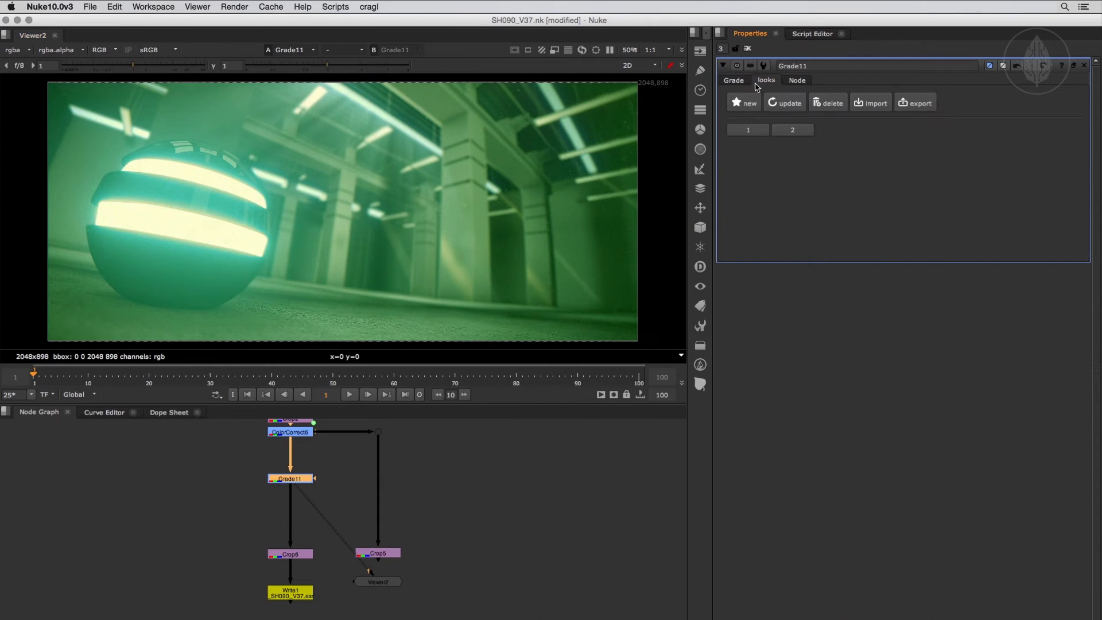
left_click(746, 103)
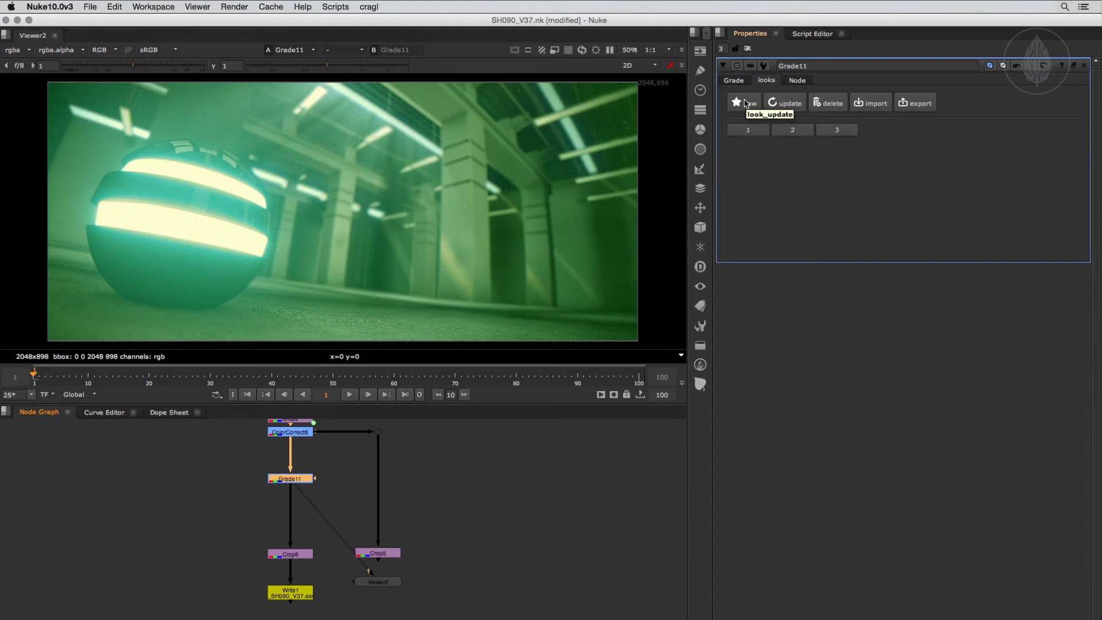
left_click(747, 129)
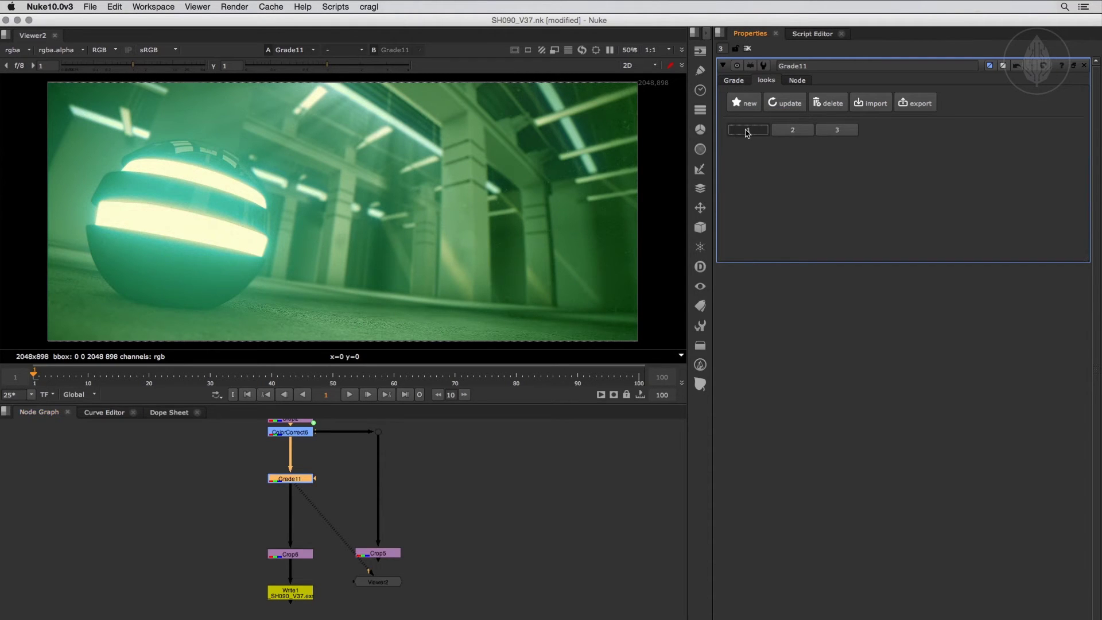
View Crop6 and adjust Grade11's gamma to 0.936611, 1.04, 0.886482 and its multiply to about 0.74.
left_click_drag(360, 567, 290, 554)
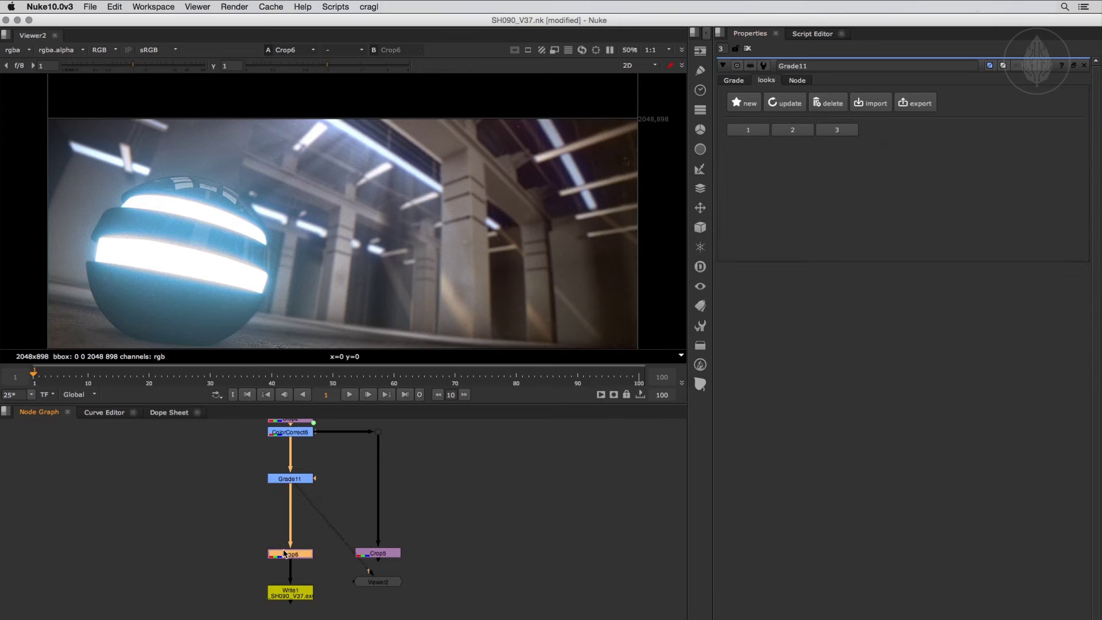
left_click(733, 80)
left_click(1055, 184)
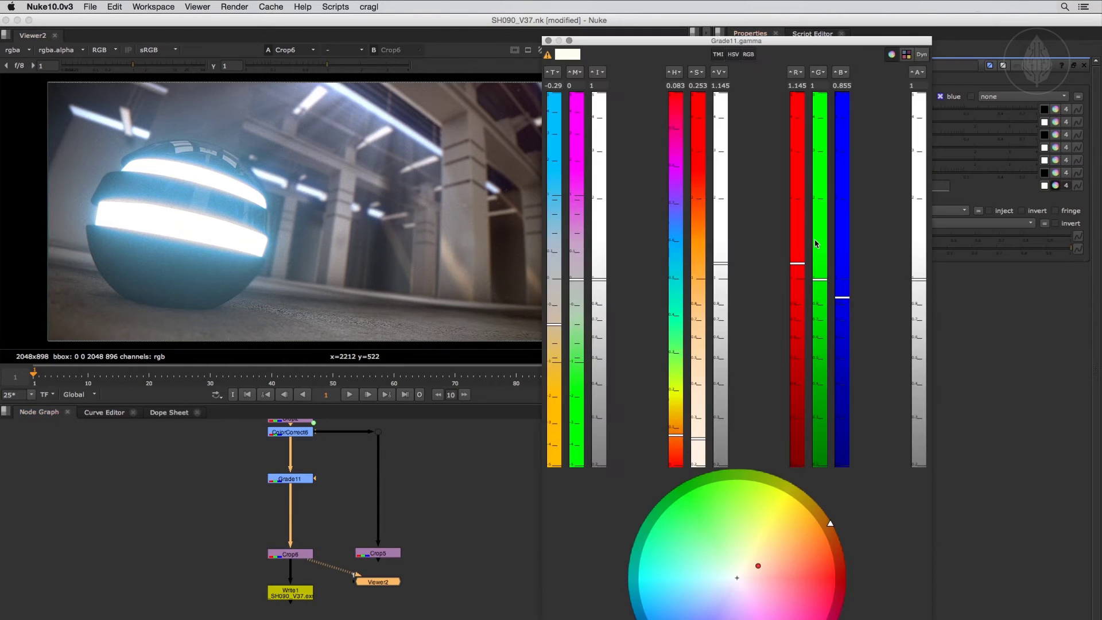
left_click_drag(821, 282, 820, 276)
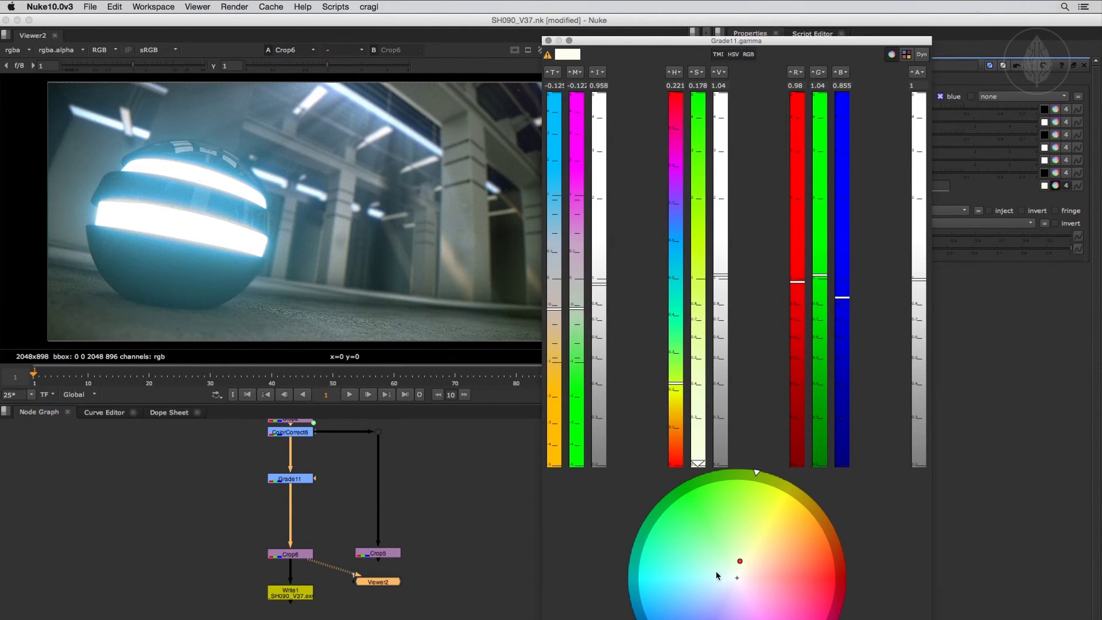
left_click_drag(718, 574, 735, 563)
left_click_drag(969, 161, 913, 160)
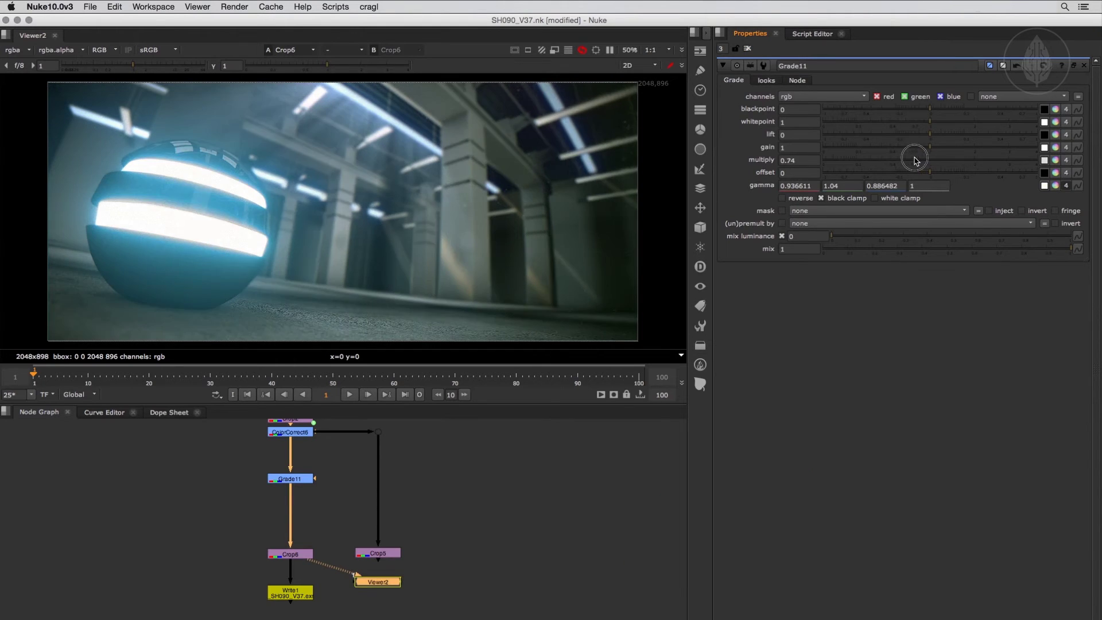
Update look preset 1 of Grade11 with the current grade values.
left_click(769, 81)
left_click(789, 104)
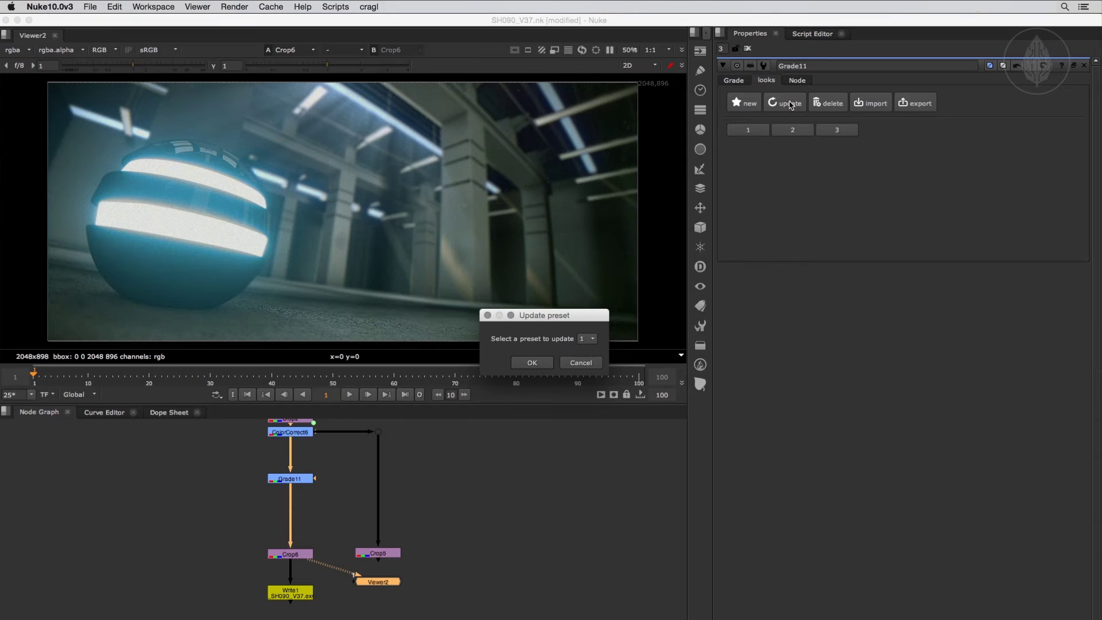
left_click(587, 339)
left_click(591, 339)
left_click(532, 362)
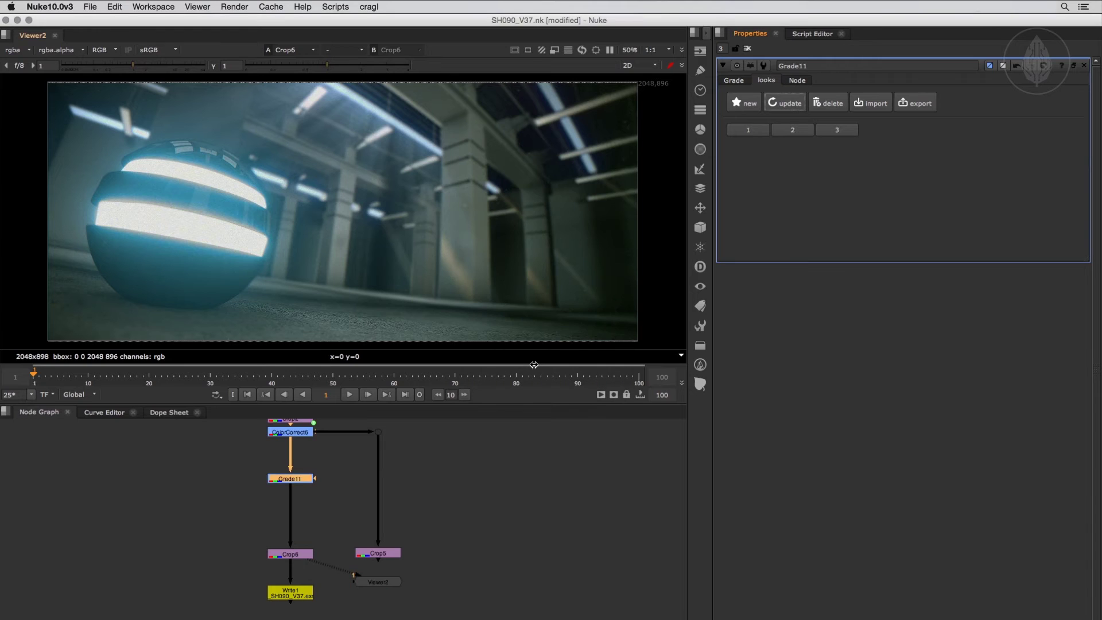
left_click_drag(534, 365, 540, 365)
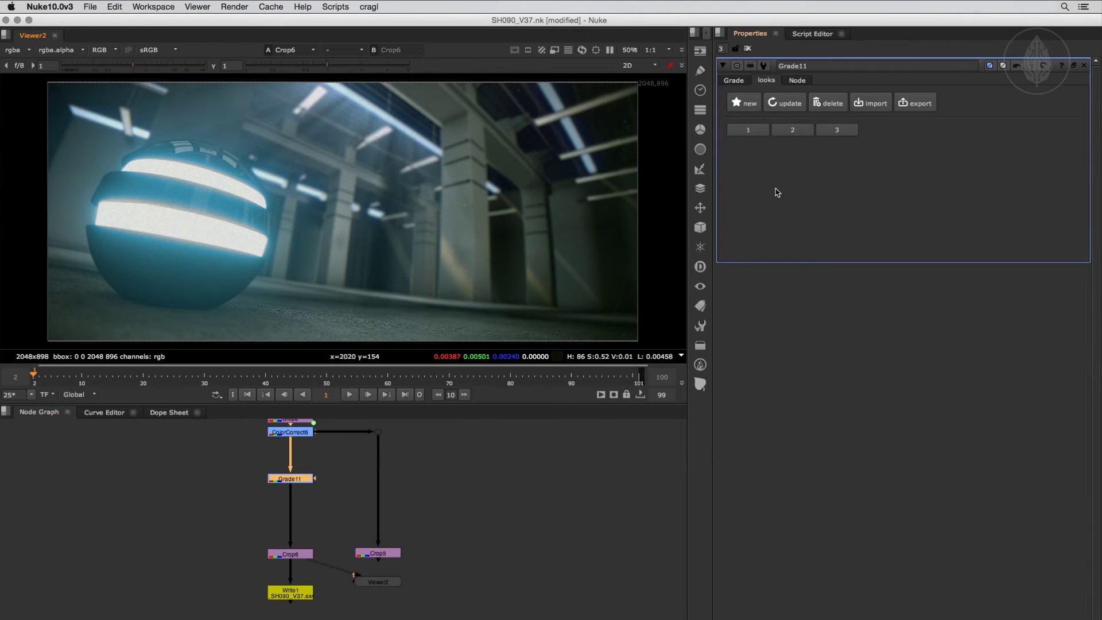
left_click(829, 109)
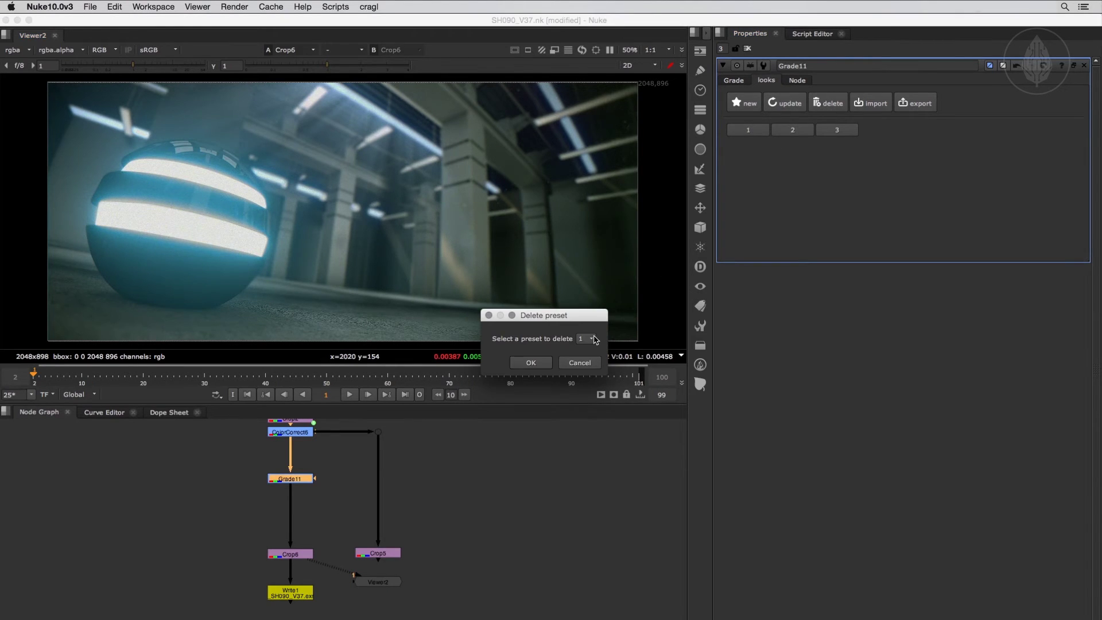
left_click(593, 340)
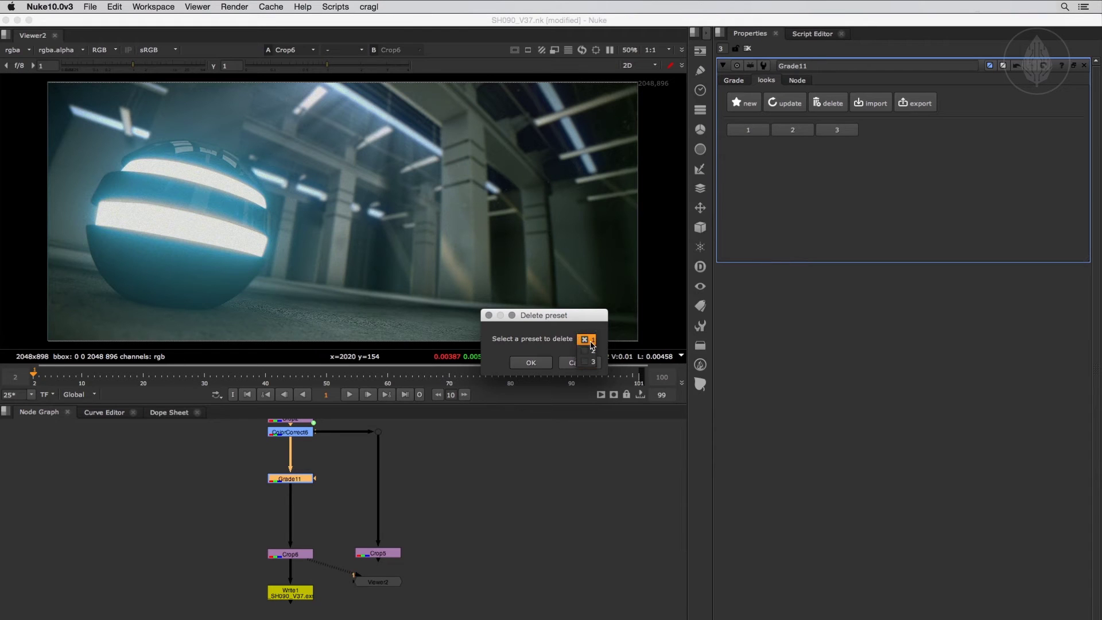
left_click(591, 347)
left_click(590, 362)
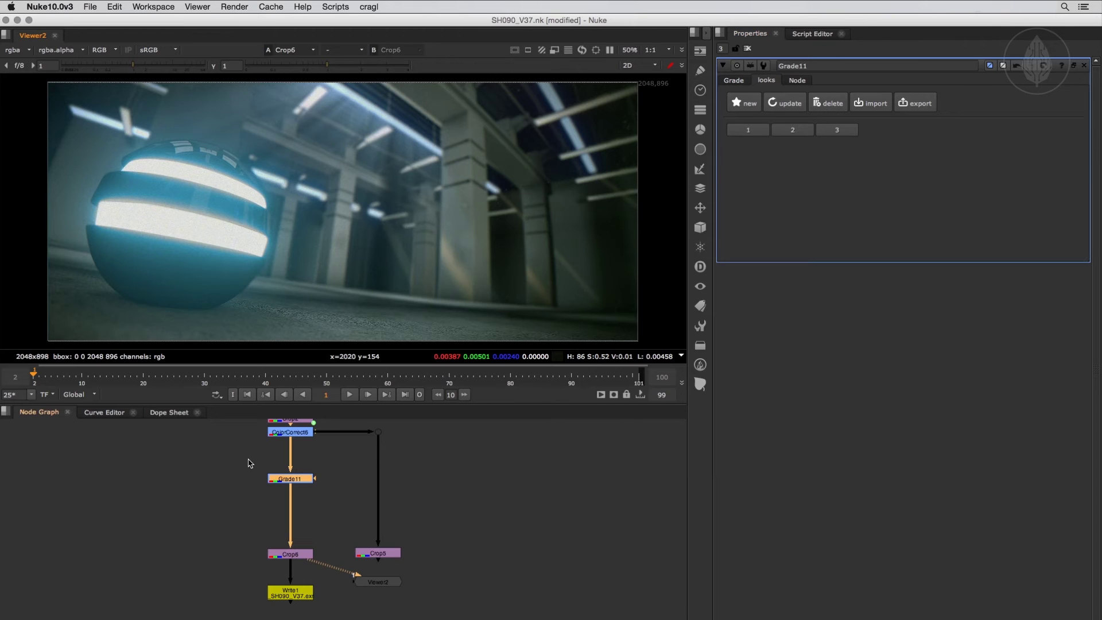
Select Grade11, open the smartLook looks slider and try switching between its stored looks.
left_click_drag(248, 462, 319, 498)
key("e")
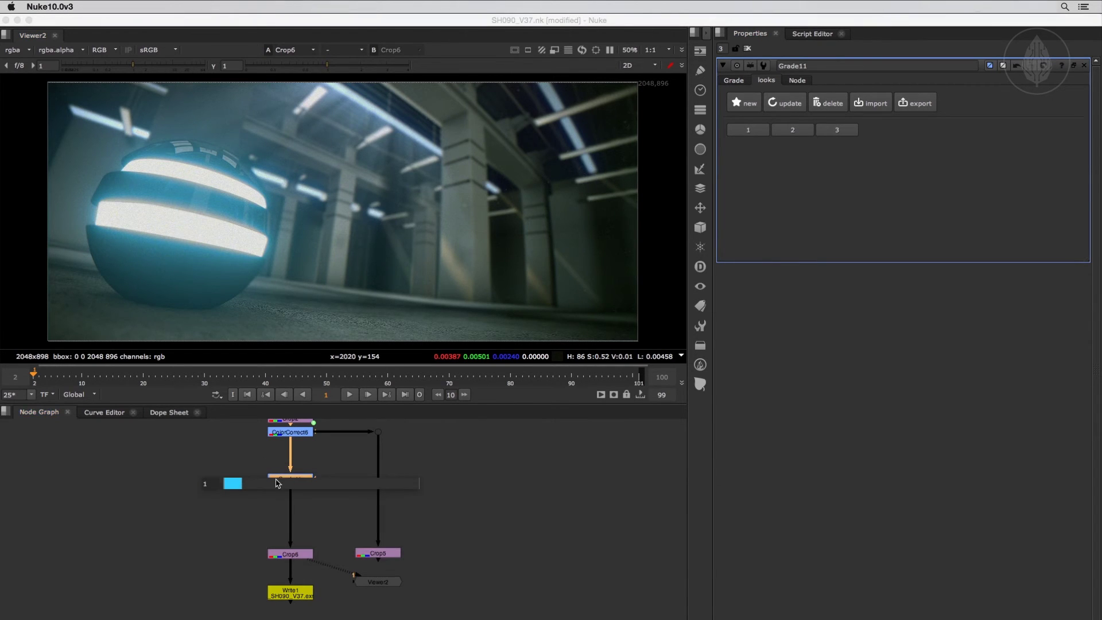
mouse_move(237, 487)
left_mouse_down()
mouse_move(401, 486)
mouse_move(229, 480)
left_mouse_up()
Insert a new Grade node on the branch above Crop5, level with Grade11.
key("g")
left_click_drag(411, 479, 383, 481)
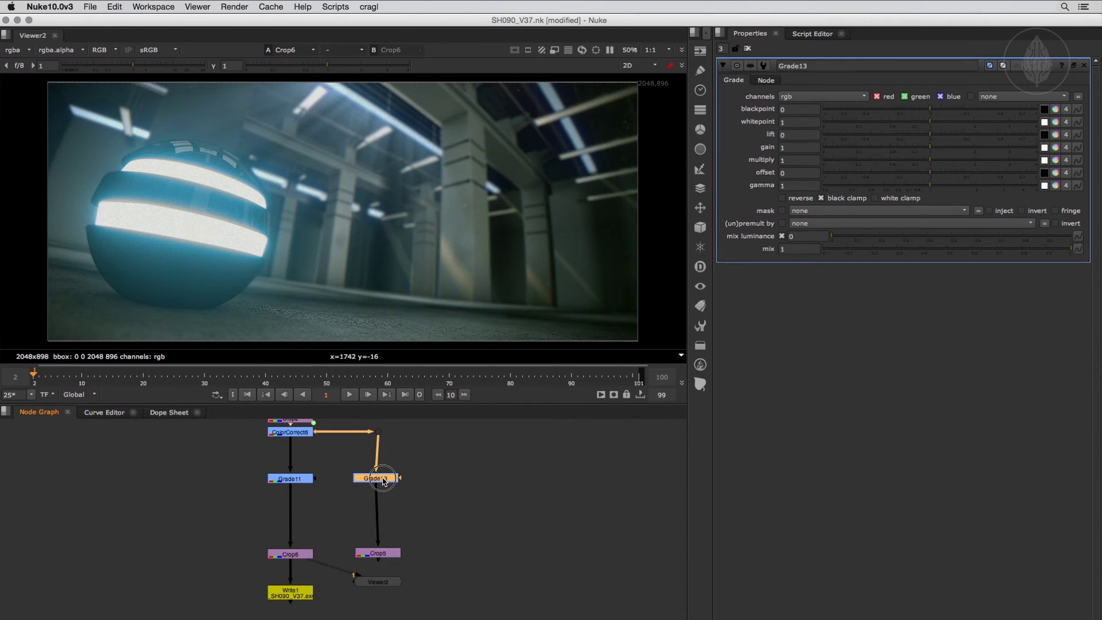
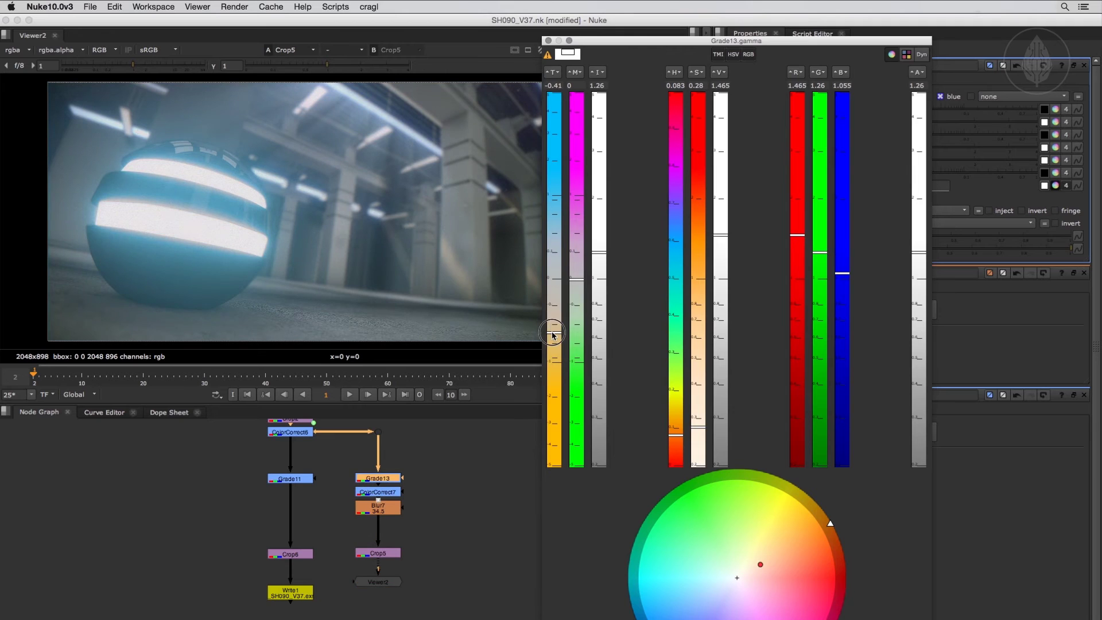
Set ColorCorrect7's midtones gamma to red 1.3 and blue 1.37, and raise its master contrast to 1.36.
left_click(548, 40)
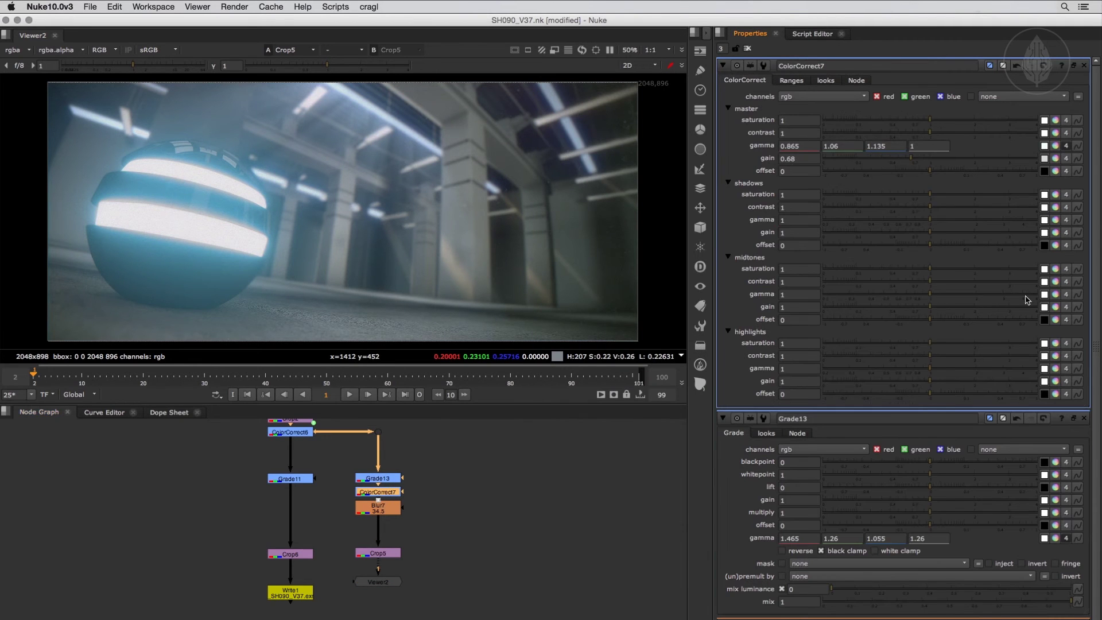
left_click(1055, 294)
left_click_drag(797, 280, 794, 248)
left_click_drag(841, 280, 847, 245)
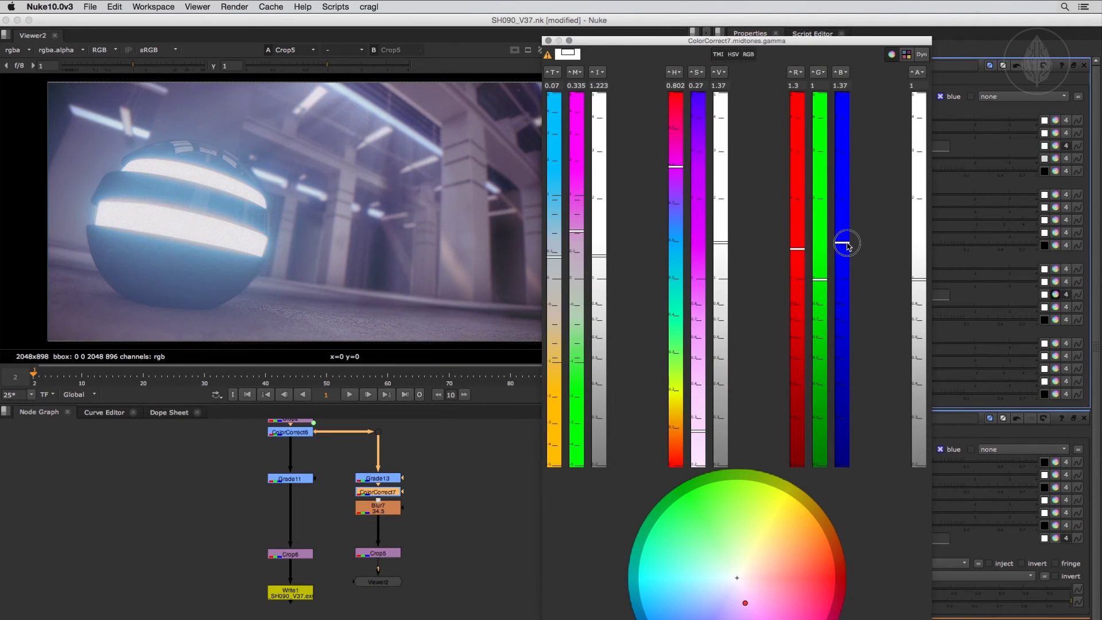
left_click(548, 40)
left_click_drag(935, 133, 905, 149)
Set Blur7's size to 56.5 and mix to 0.385, and save the script.
double_click(379, 508)
left_click(995, 109)
left_click(907, 148)
key("super+s")
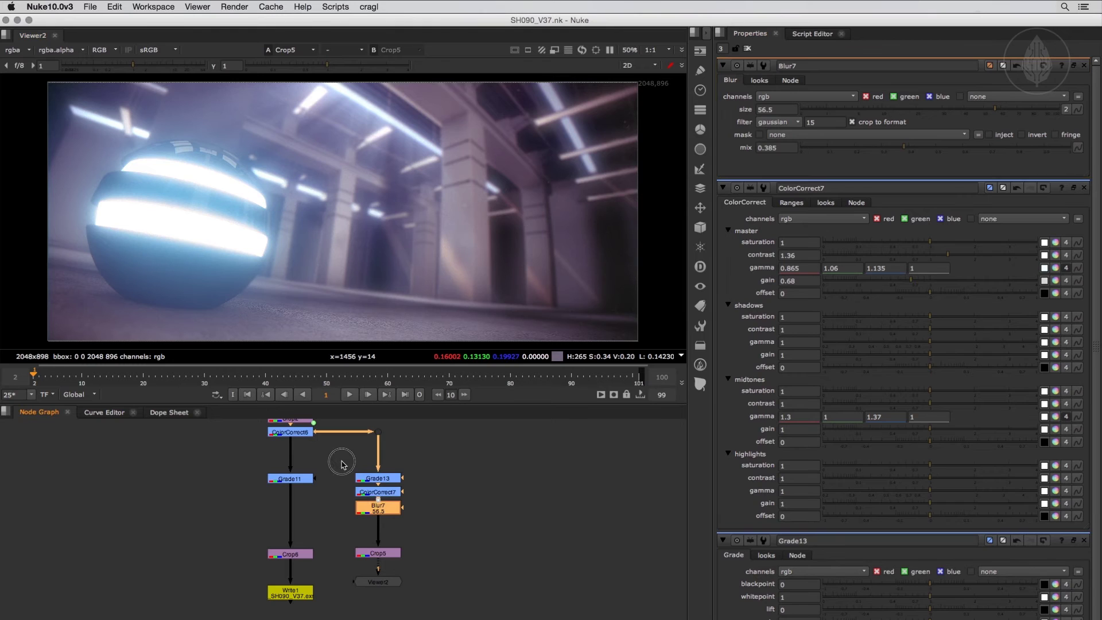
Set looks on the selected Grade13, ColorCorrect7 and Blur7 nodes together with smartLook.
left_click(370, 7)
mouse_move(397, 52)
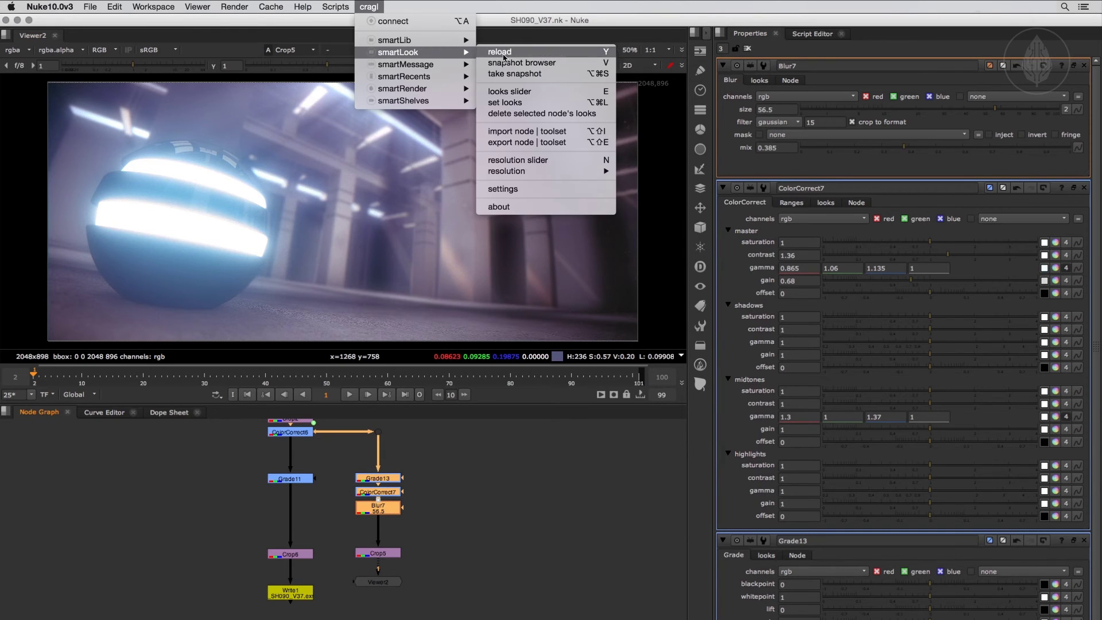
left_click(539, 106)
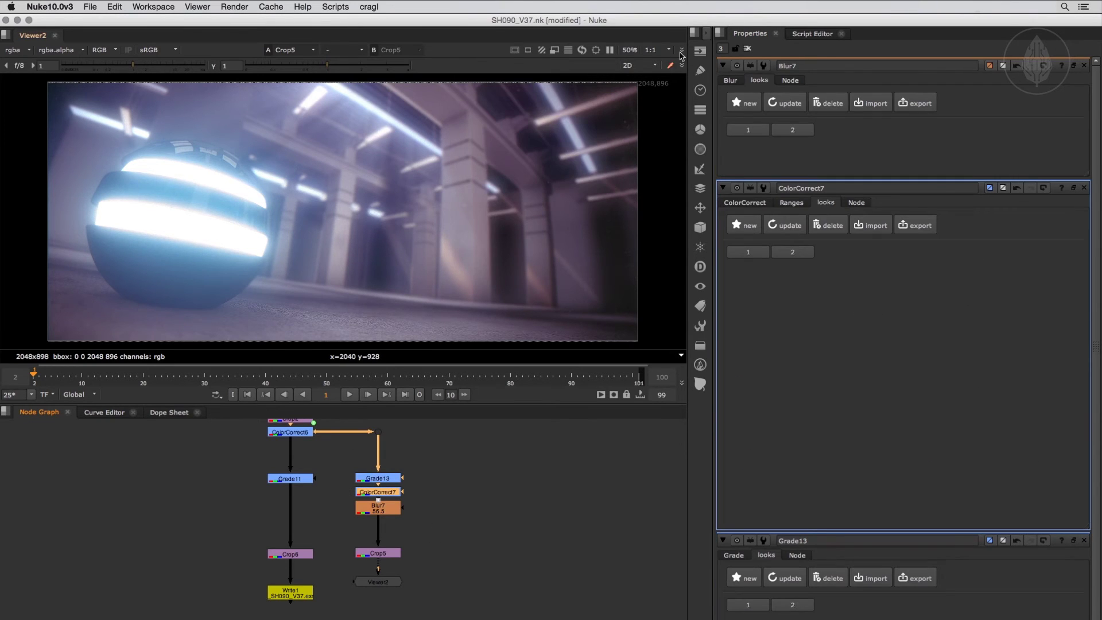
Change ColorCorrect7's master gamma to 0.999, 1.06, 1.001 in the color picker.
left_click(744, 203)
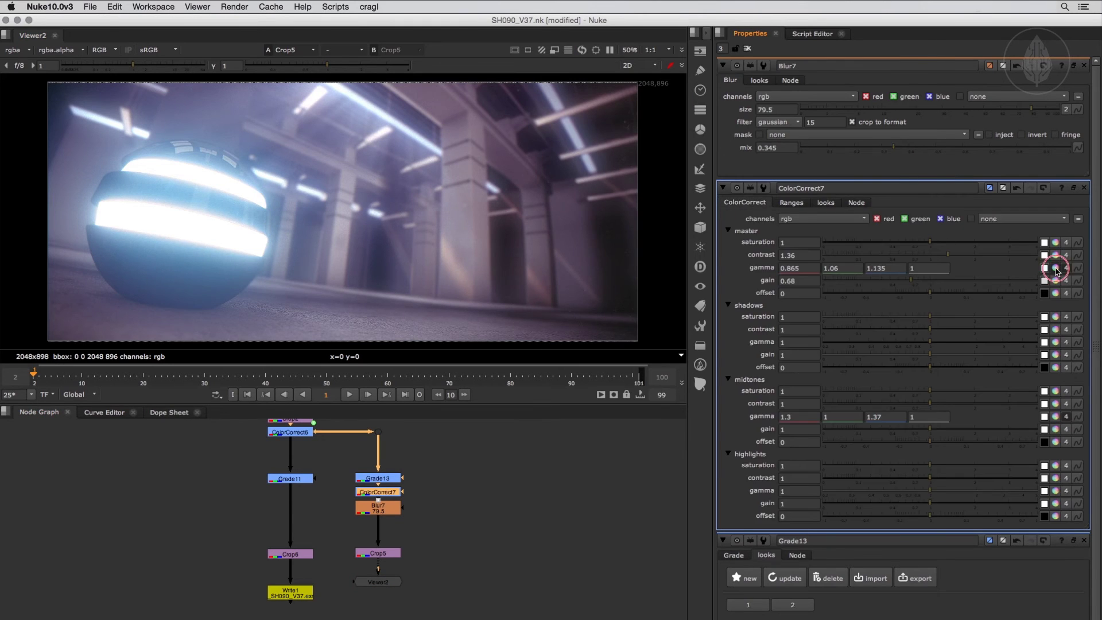
left_click(1055, 267)
left_click(548, 40)
Cool and darken Grade13's gamma to 0.78629, 0.880645, 0.975.
double_click(378, 478)
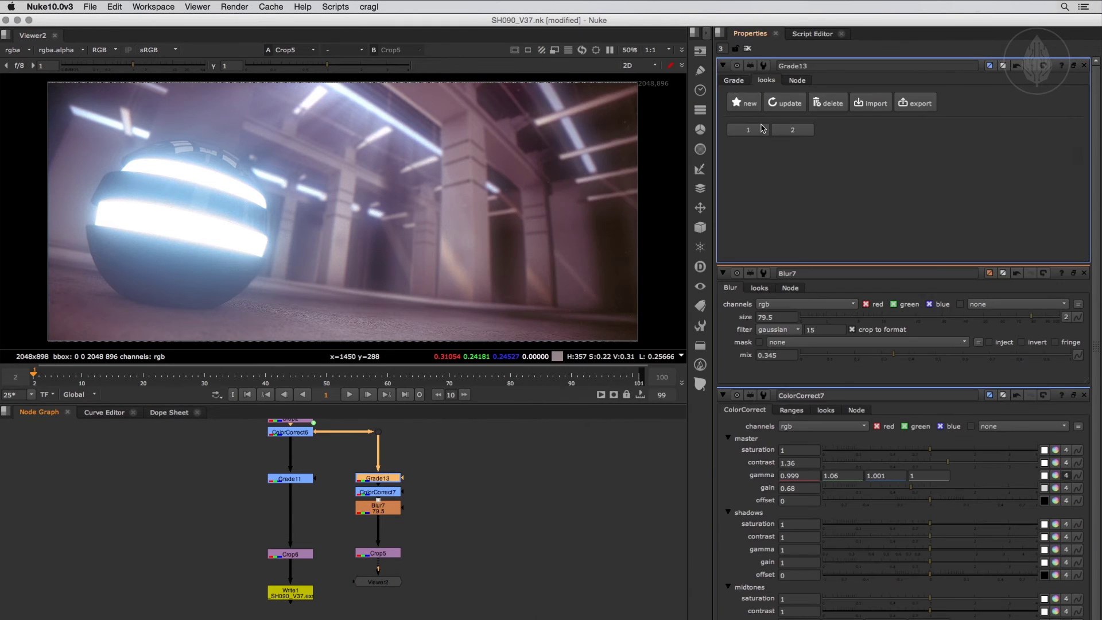
left_click(740, 88)
left_click(1055, 185)
left_click_drag(561, 280, 554, 244)
left_click_drag(720, 255, 723, 285)
left_click(548, 40)
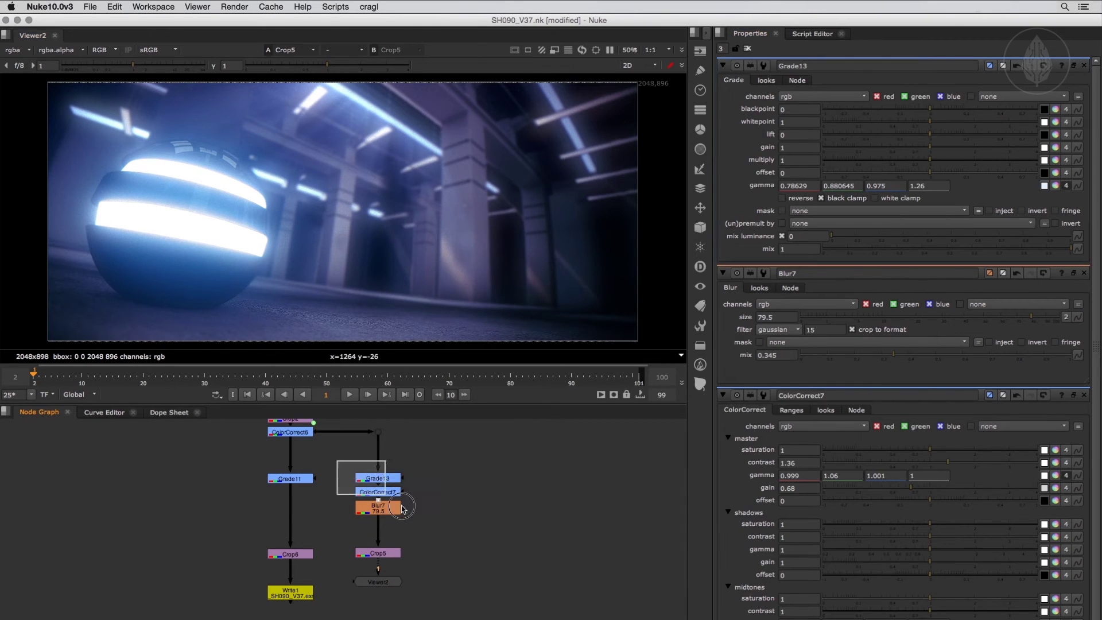
Set looks on Grade13, ColorCorrect7 and Blur7 together with smartLook, and save the script.
left_click(379, 507)
left_click(369, 6)
mouse_move(401, 52)
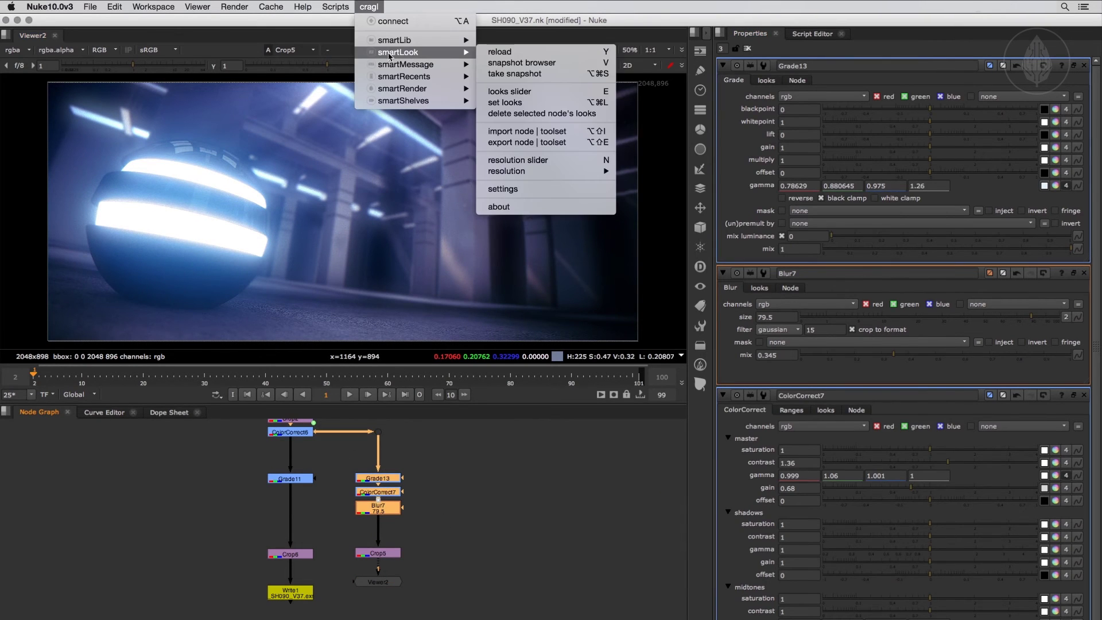
left_click(528, 103)
key("ctrl+s")
left_click_drag(339, 445, 458, 530)
key("alt+b")
left_click_drag(357, 541, 536, 528)
key("super+s")
Delete the looks of the Grade13, ColorCorrect7 and Blur7 nodes, close all their properties, and save the script.
left_click_drag(333, 463, 432, 526)
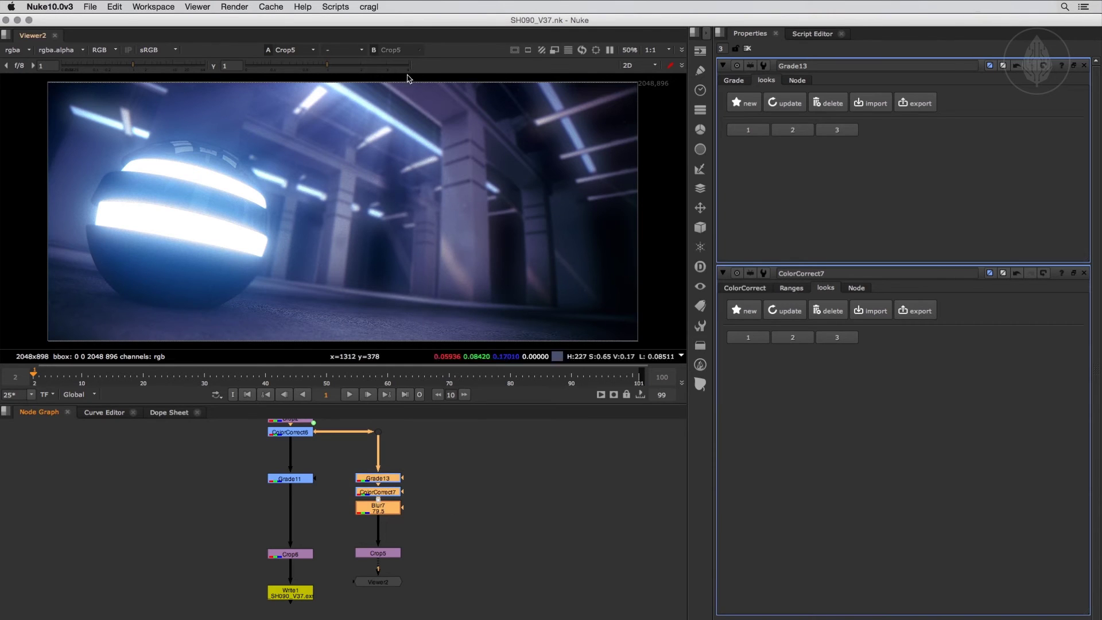
left_click(368, 6)
mouse_move(400, 54)
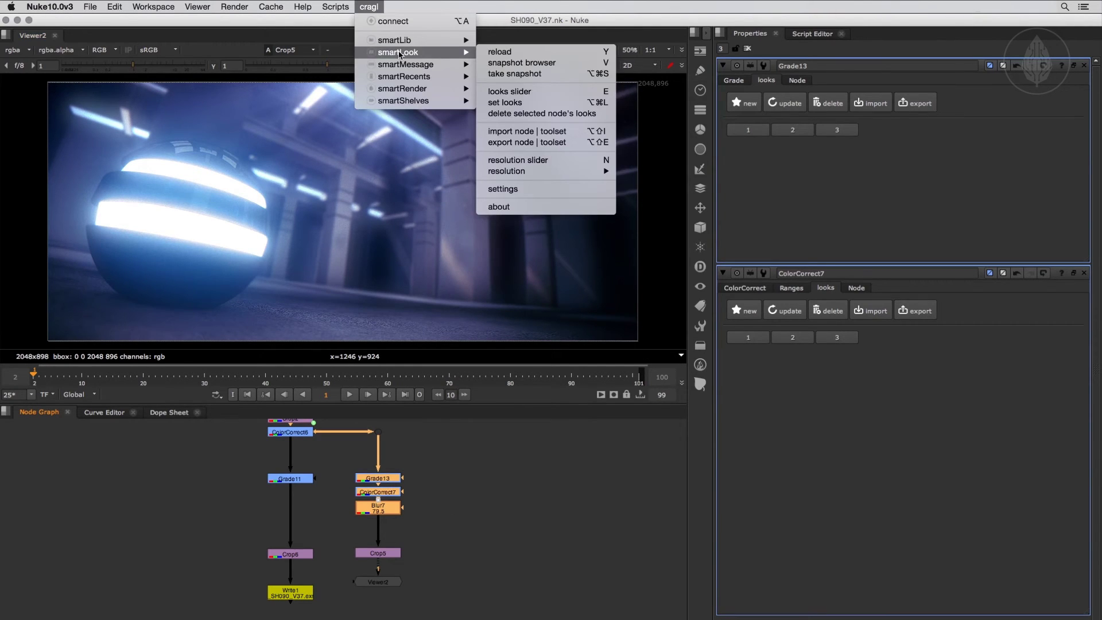
left_click(556, 114)
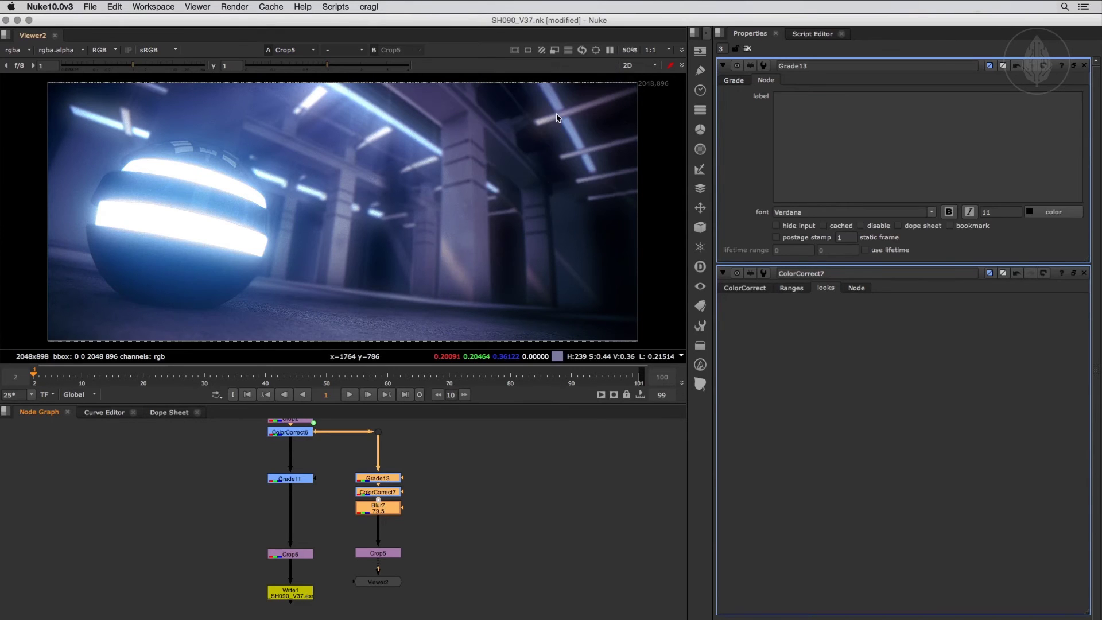
left_click(747, 48)
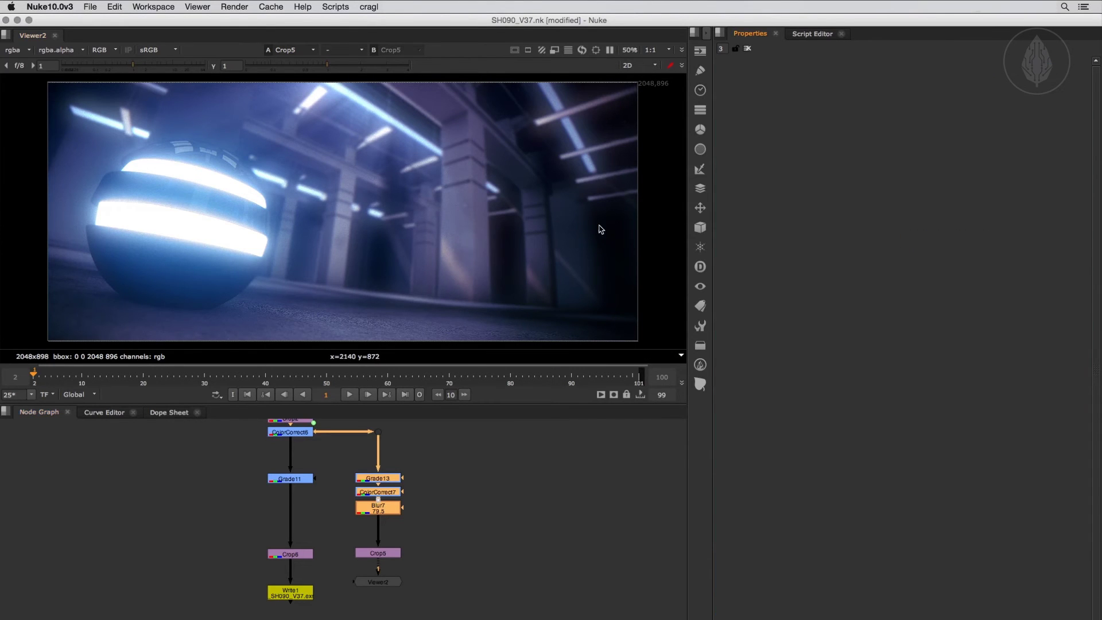
left_click(496, 469)
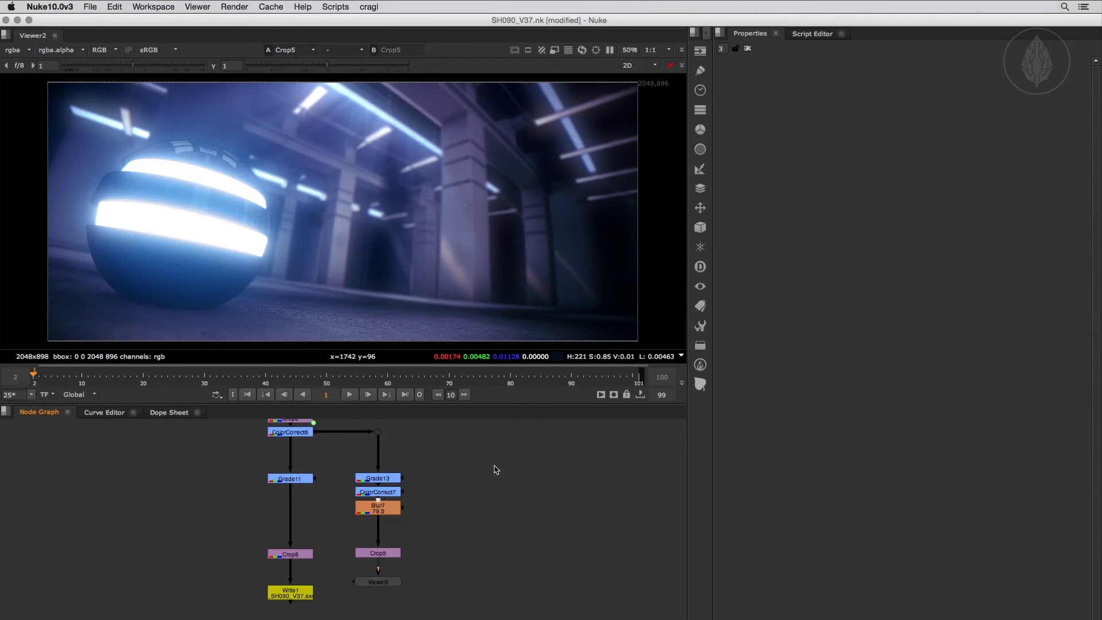
key("ctrl+s")
Export the Grade11 node with smartLook as myGradeNode into the Grade folder under nodes in the globals pool.
left_click_drag(241, 447, 334, 511)
left_click(368, 6)
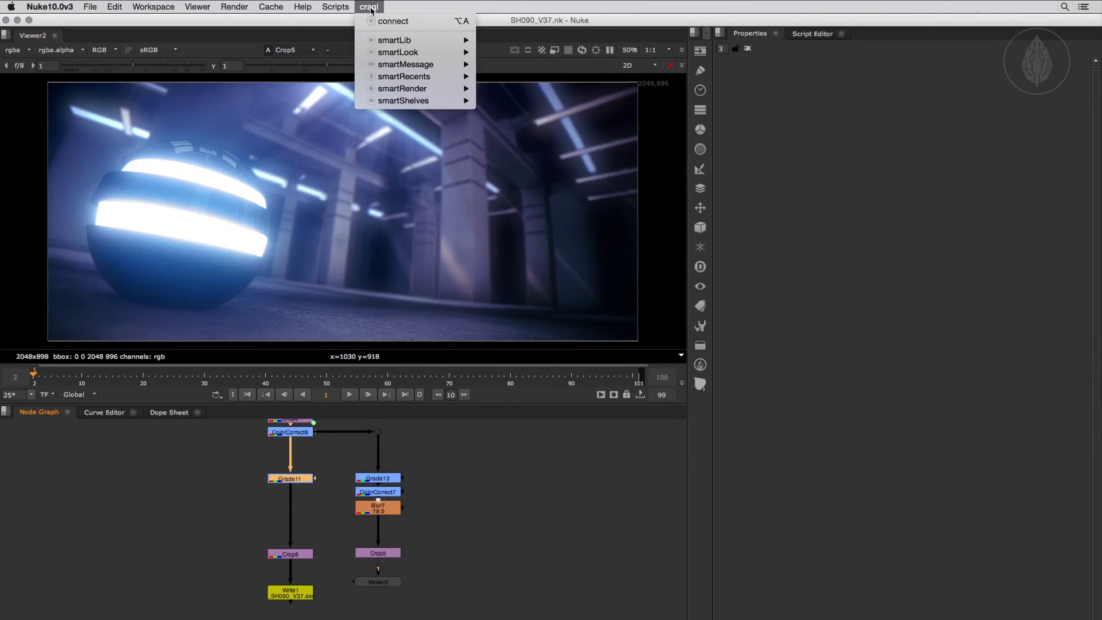
mouse_move(401, 52)
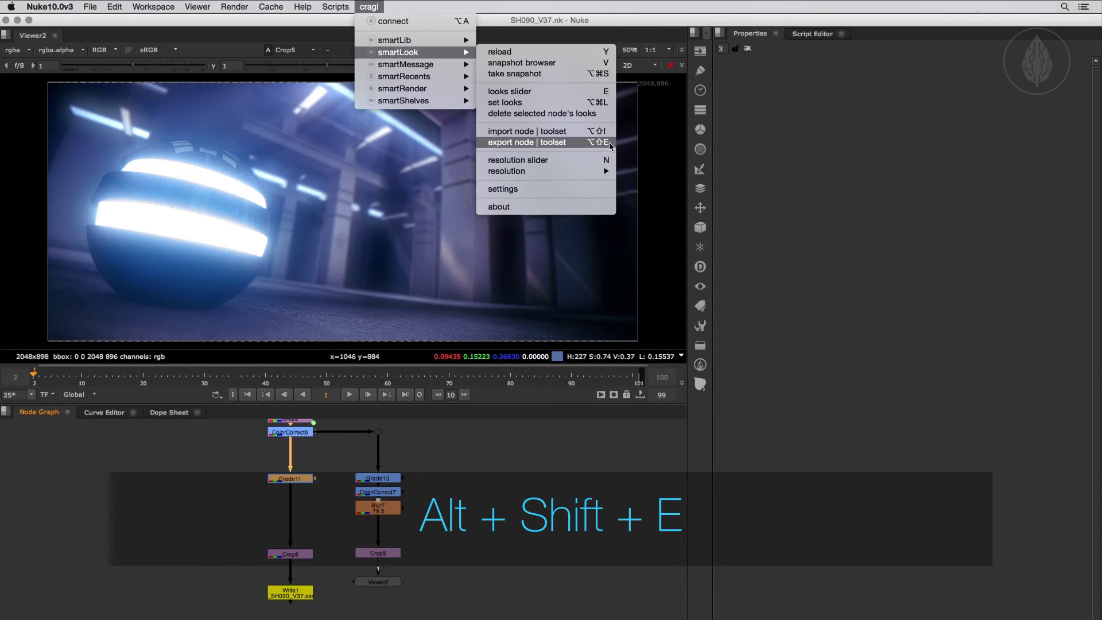
left_click(576, 142)
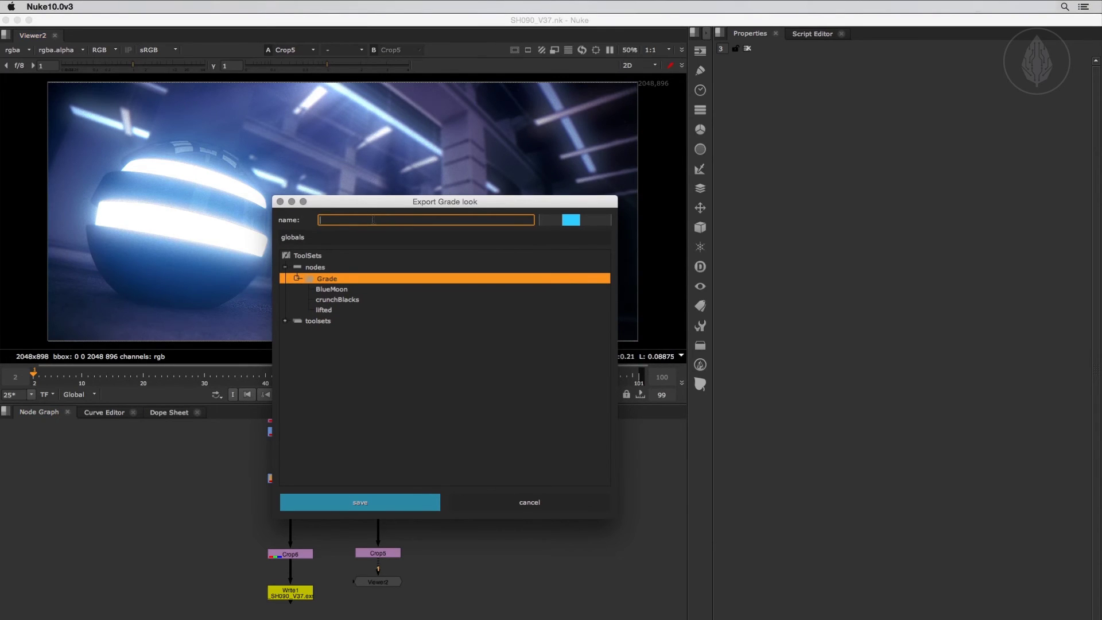
left_click(569, 221)
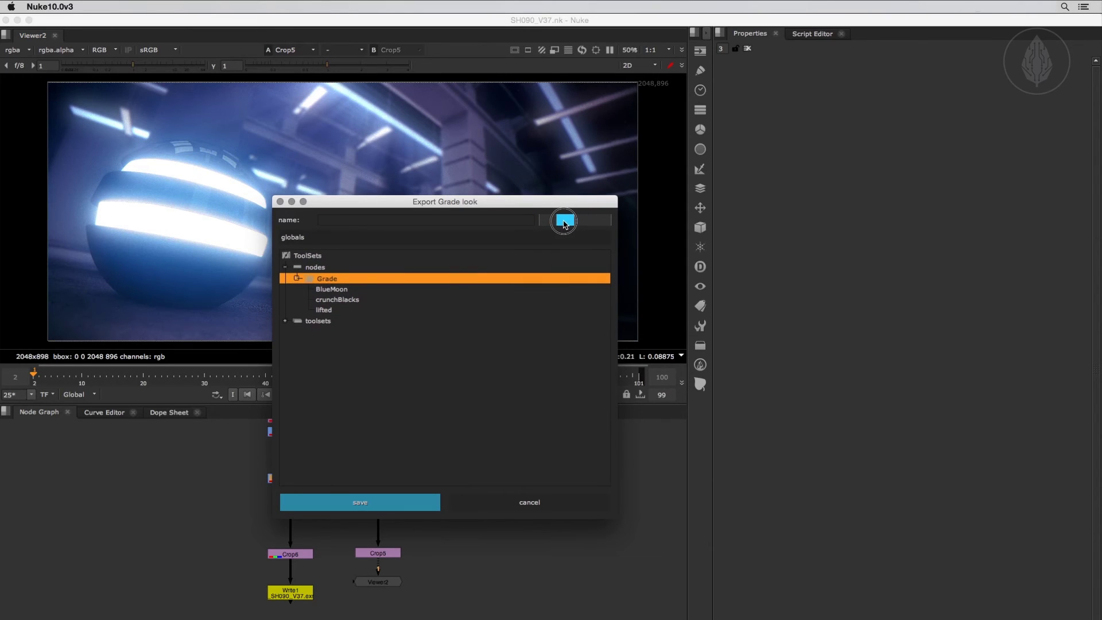
left_click(318, 268)
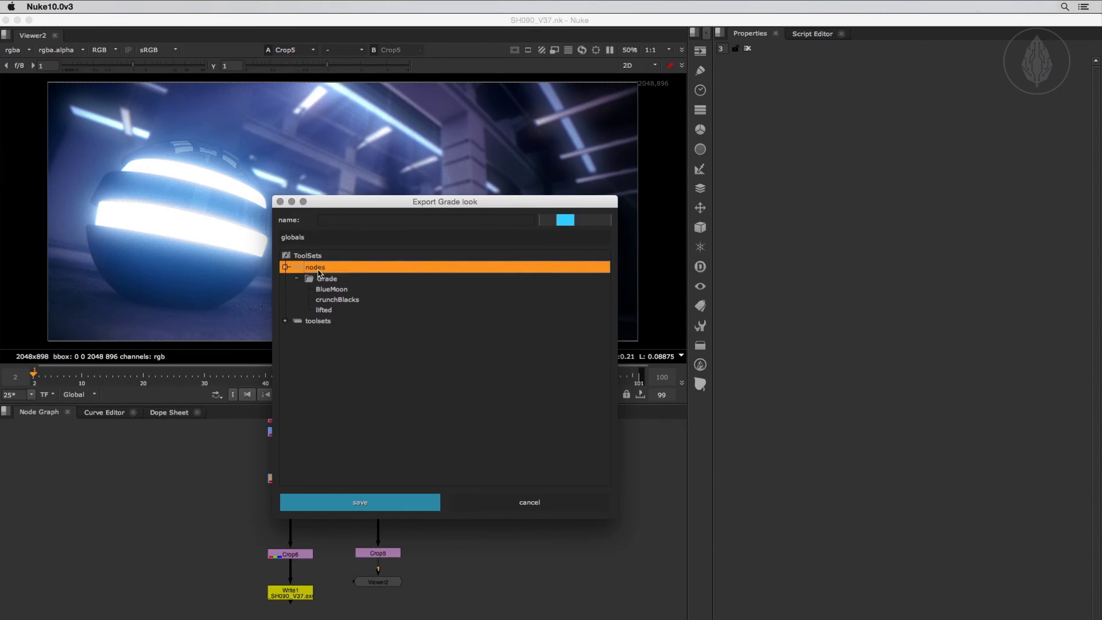
left_click(318, 322)
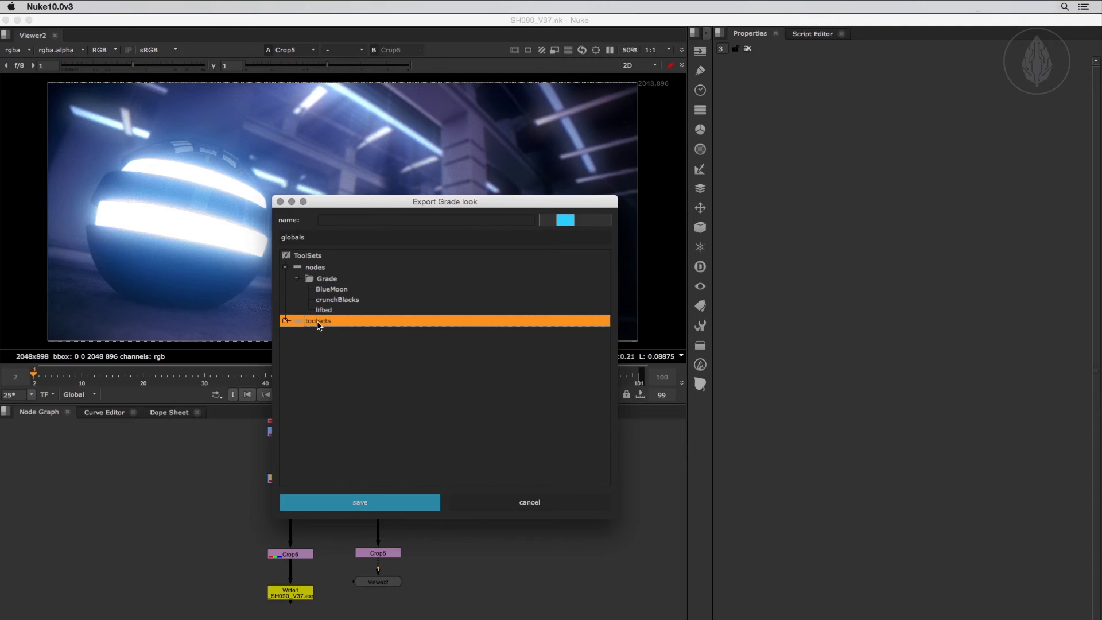
left_click(330, 281)
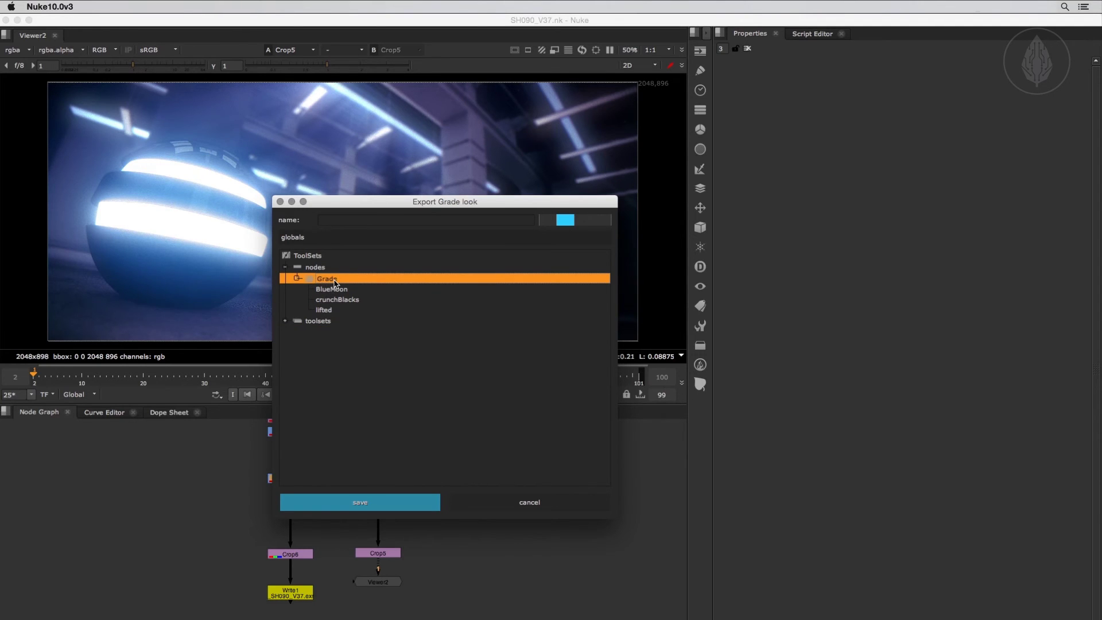
left_click(343, 221)
type("myGradeNode")
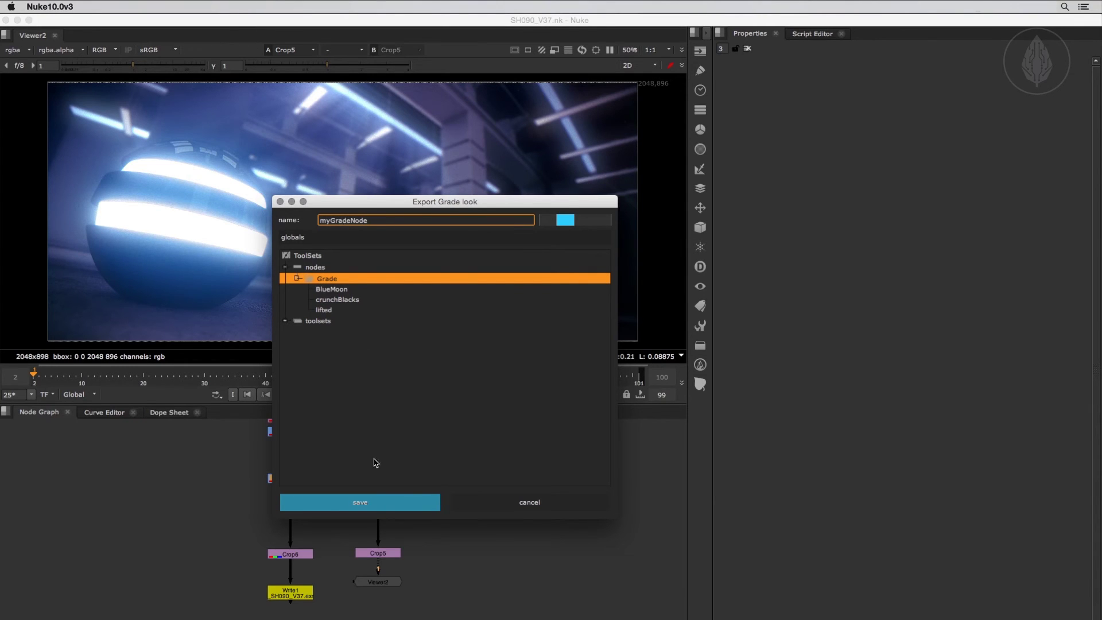
left_click(378, 502)
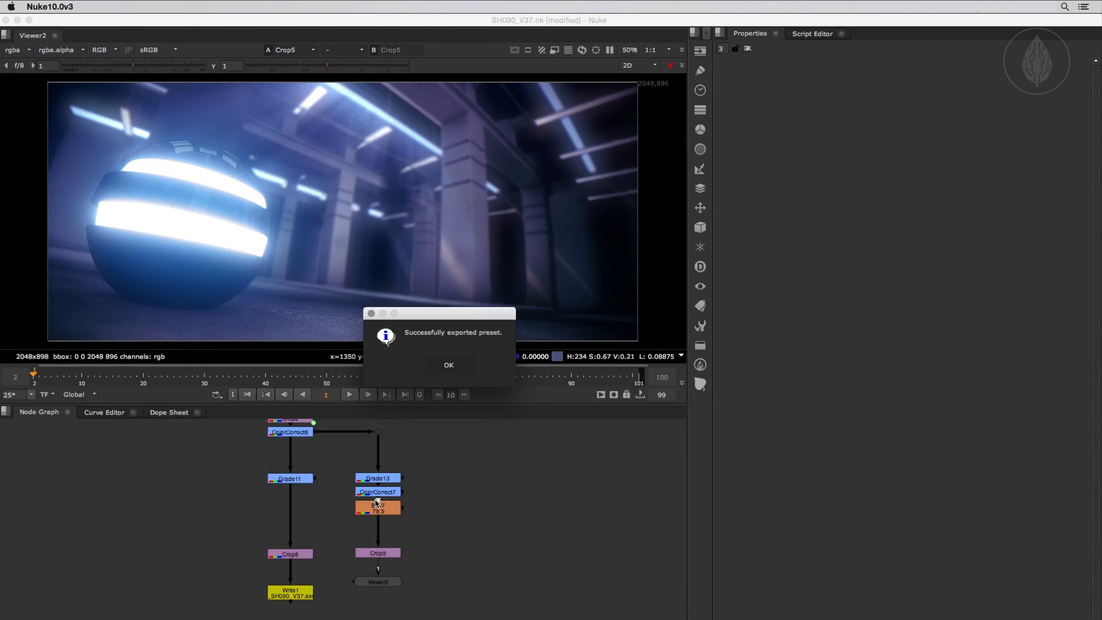
left_click(450, 366)
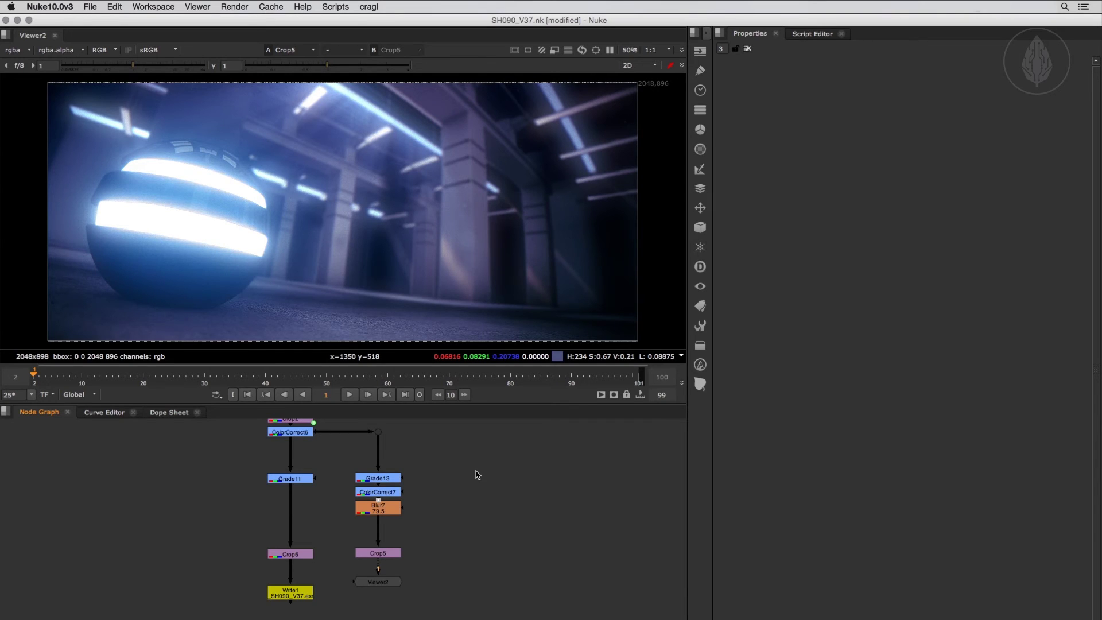
Start a toolset export of Grade13, ColorCorrect7 and Blur7, and create a toolsets category named helpers.
left_click_drag(337, 453, 431, 528)
key("alt+shift+e")
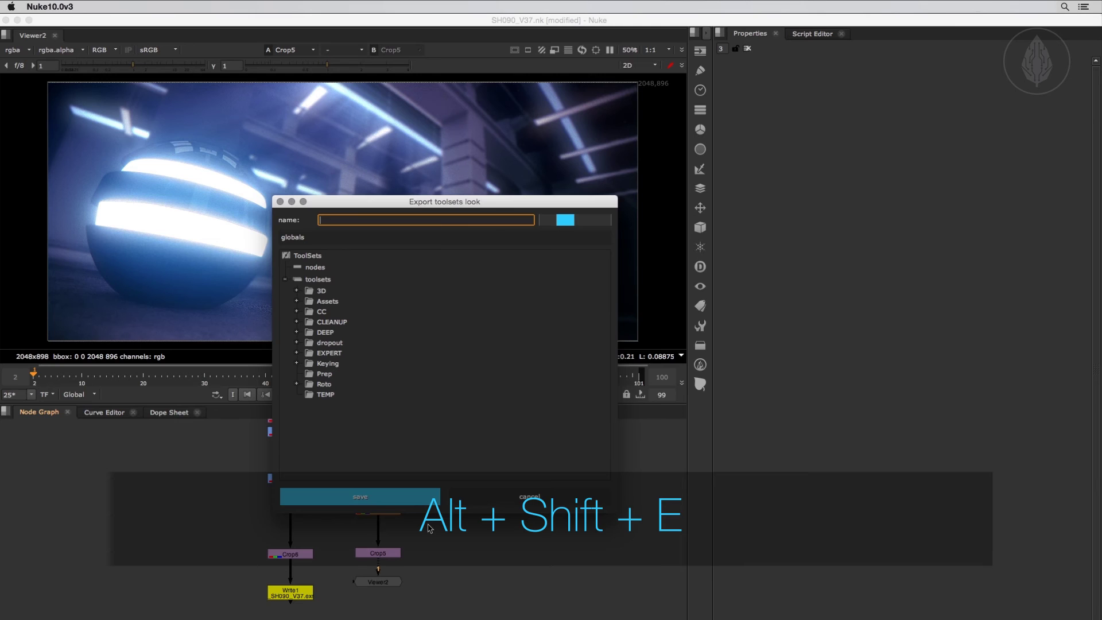
left_click(322, 279)
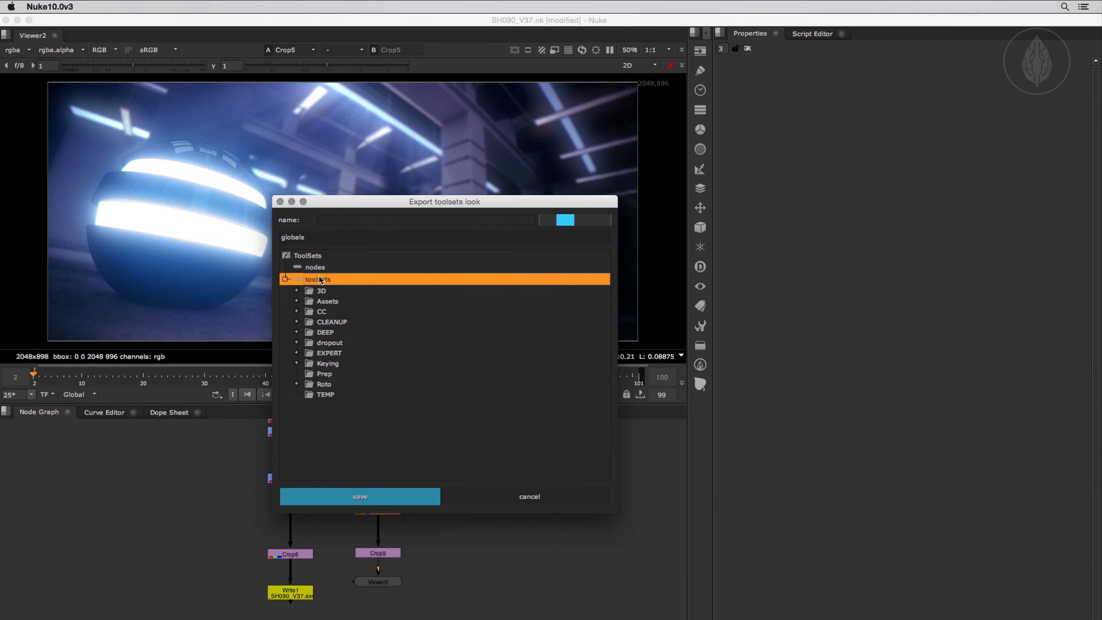
right_click(323, 282)
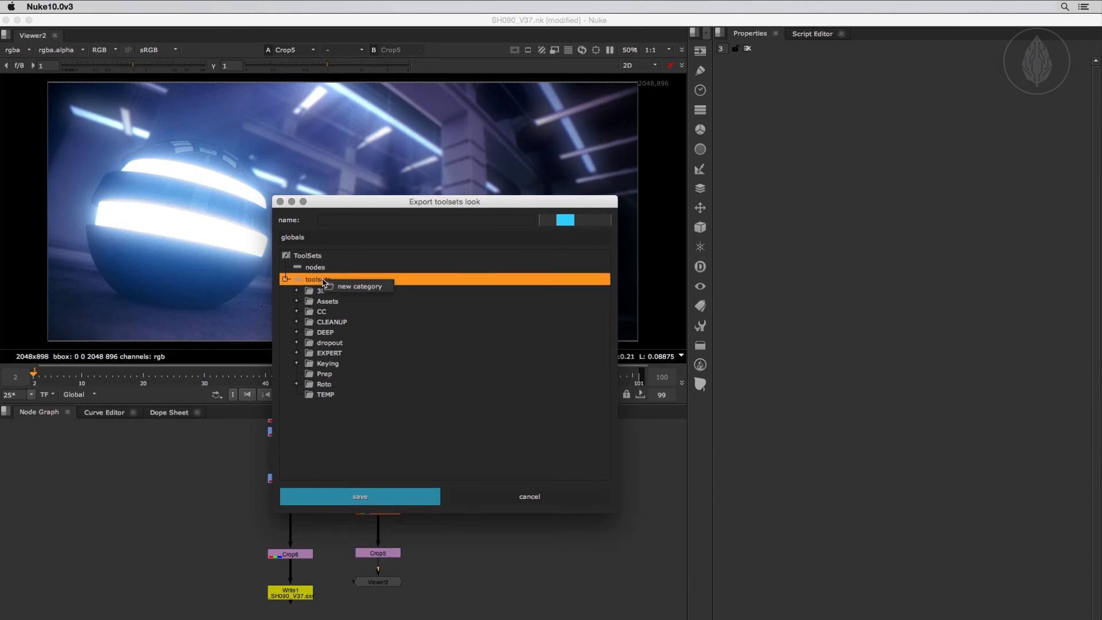
left_click(362, 289)
type("helpers")
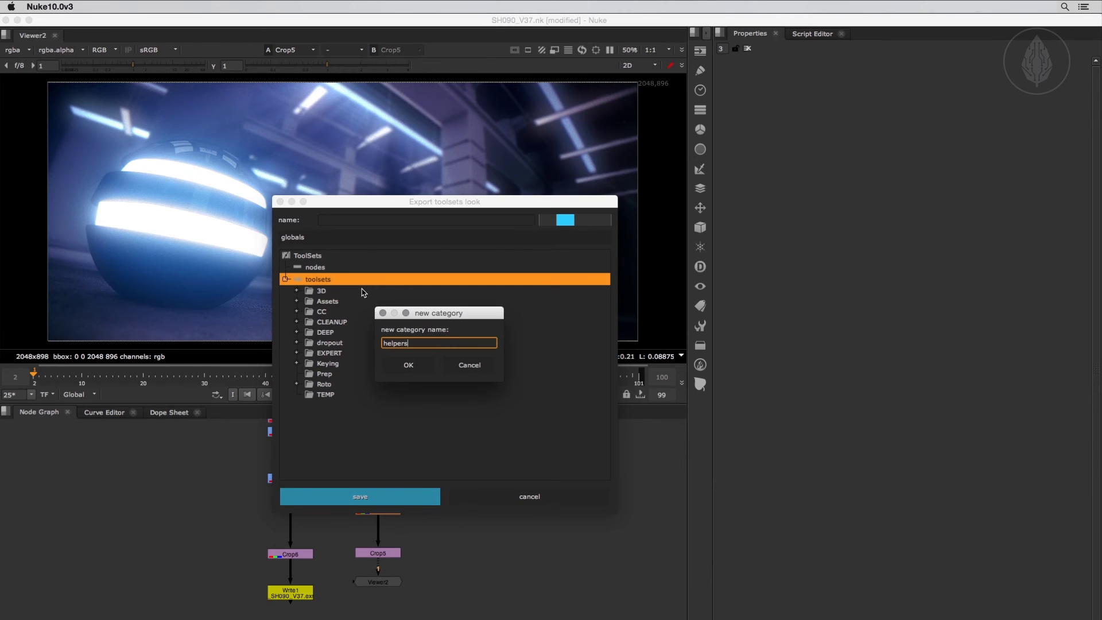
key("Return")
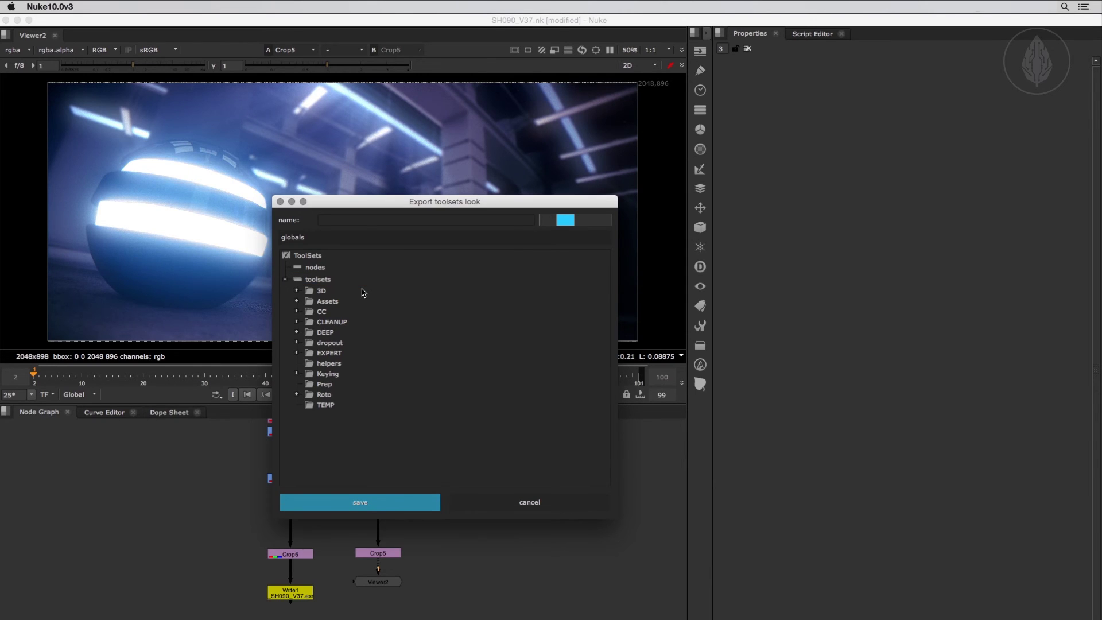
Choose the helpers category and name the toolset blueTint_dreamlook.
left_click(337, 365)
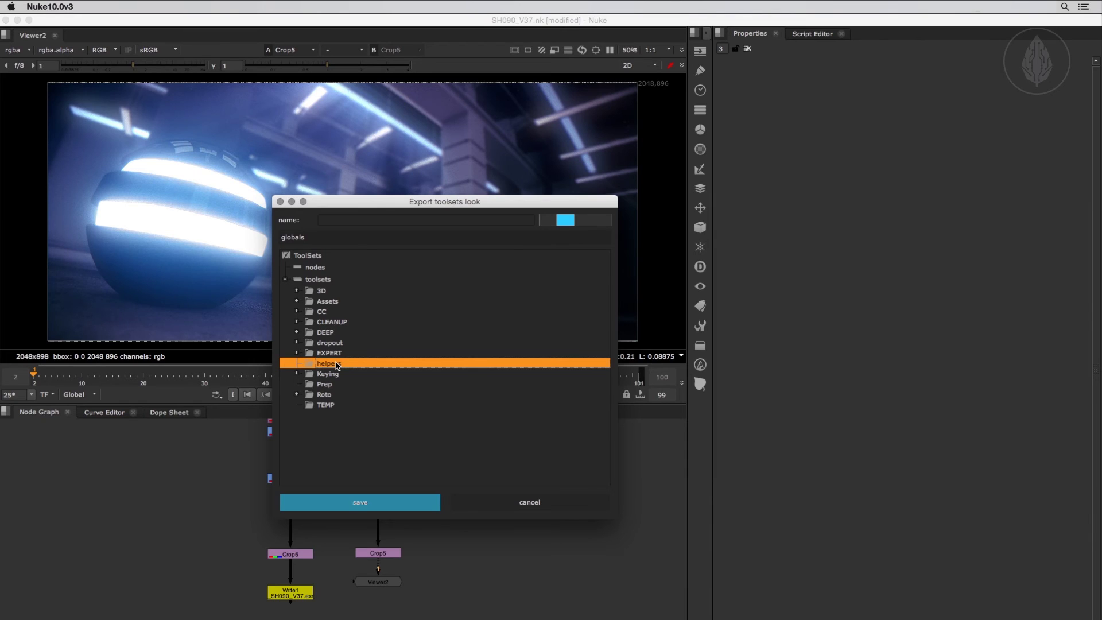
left_click(351, 219)
type("blue")
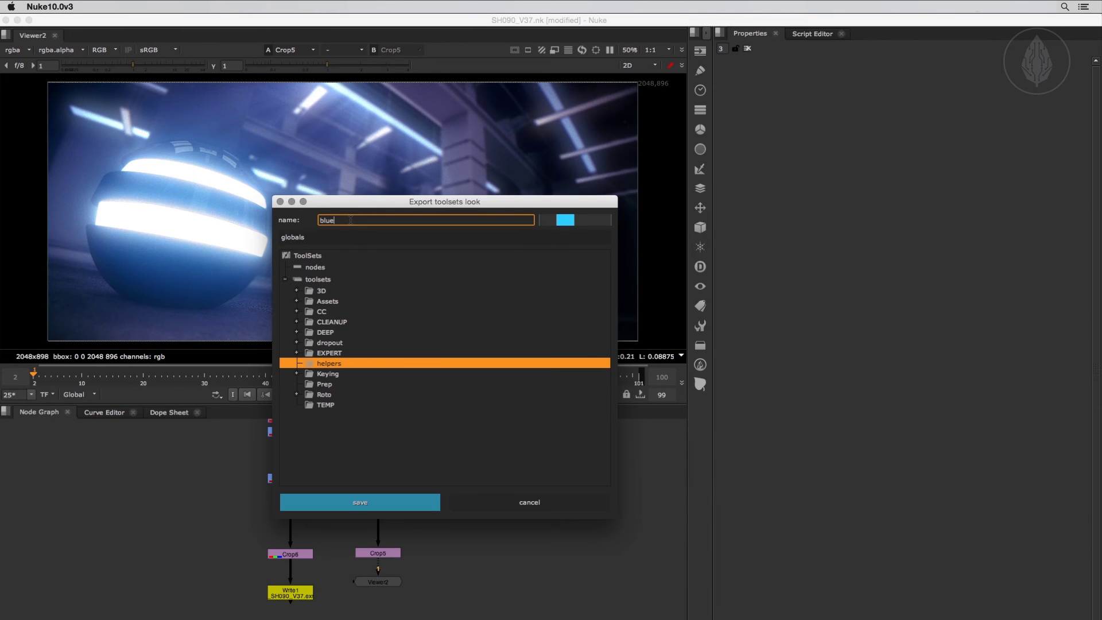
type("Tint_dreamlook")
left_click(376, 237)
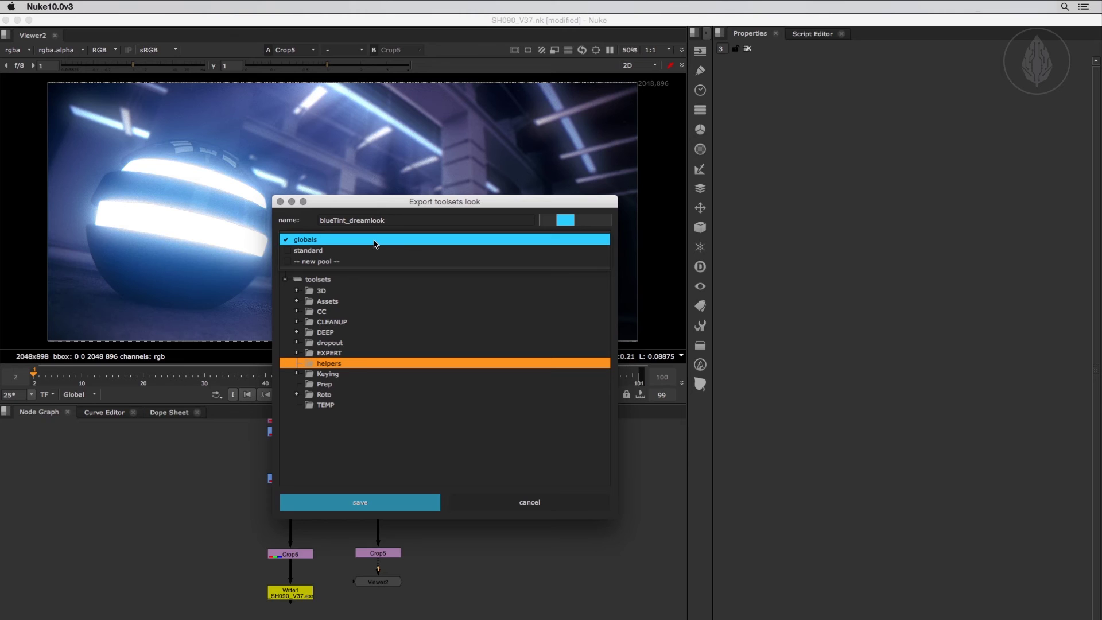
left_click(393, 263)
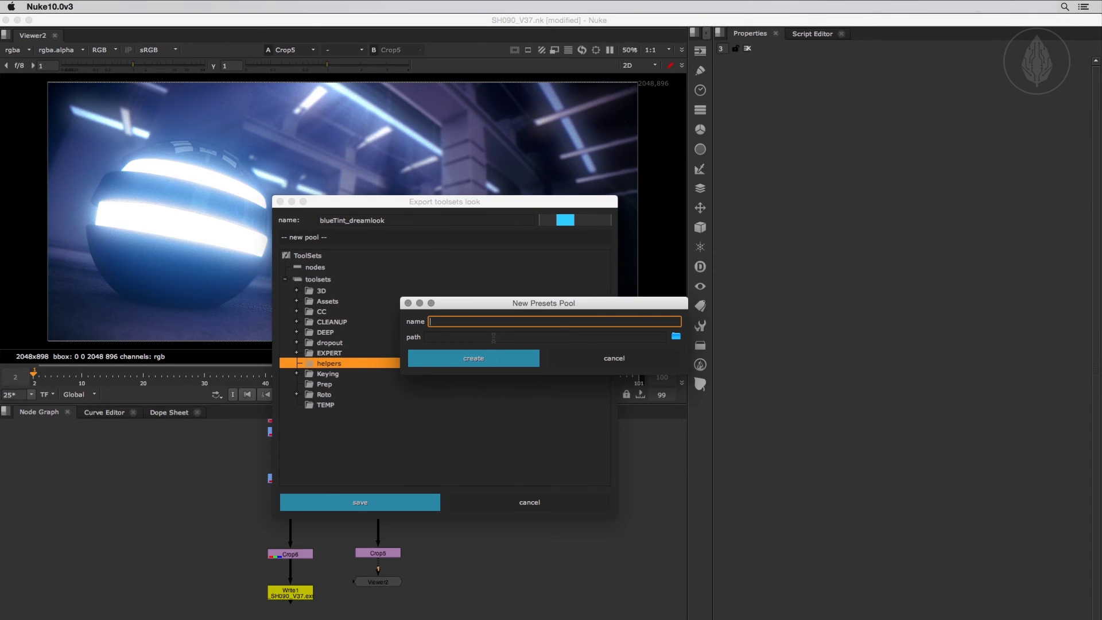
left_click(581, 354)
left_click(419, 238)
left_click(407, 218)
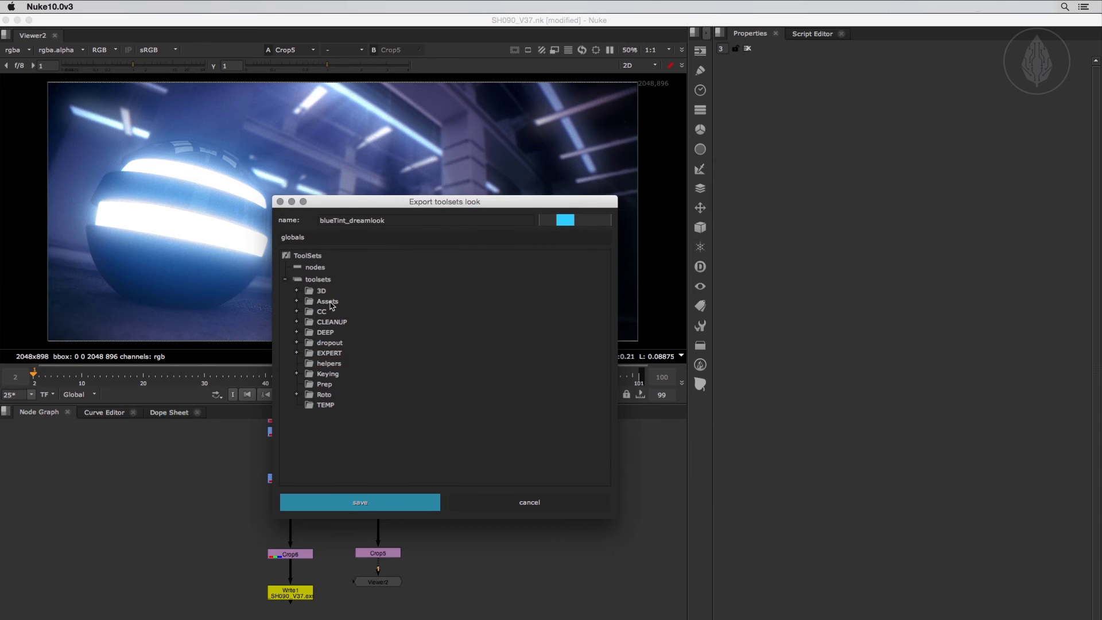
Save the named toolset into the helpers category of the globals pool.
left_click(329, 363)
left_click(383, 502)
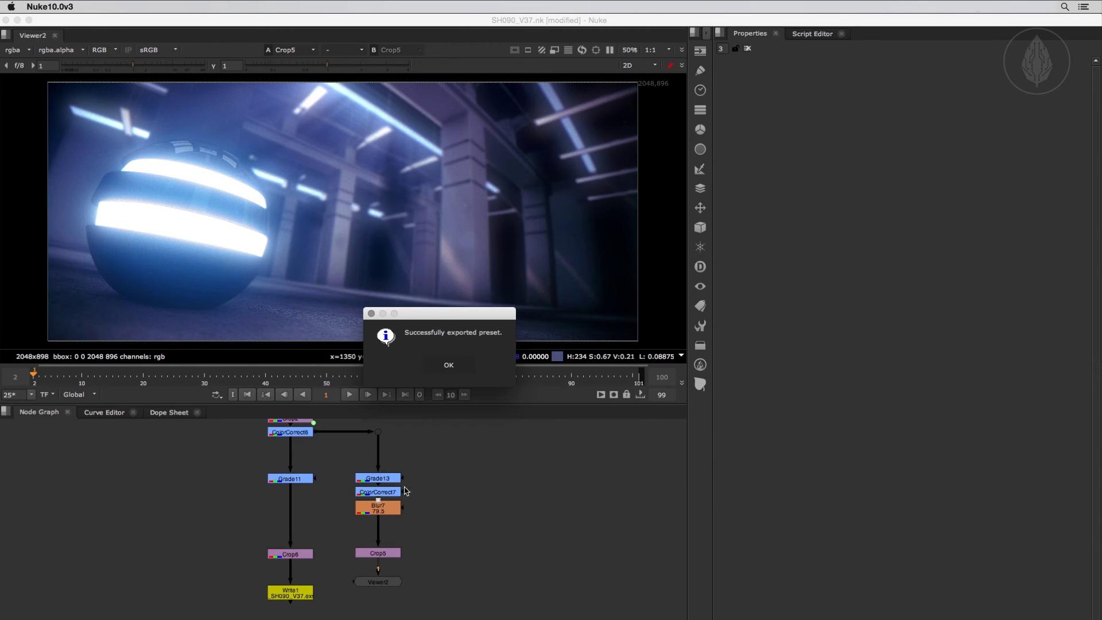
left_click(447, 367)
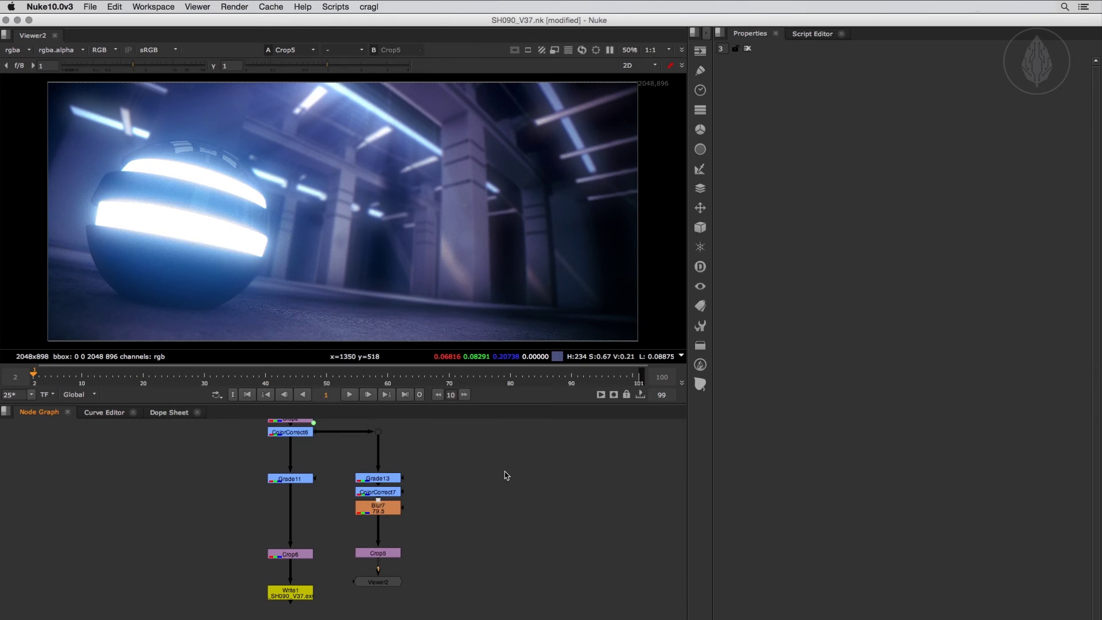
Import the myGradeNode preset from the Grade folder into the node graph with smartLook.
left_click(369, 7)
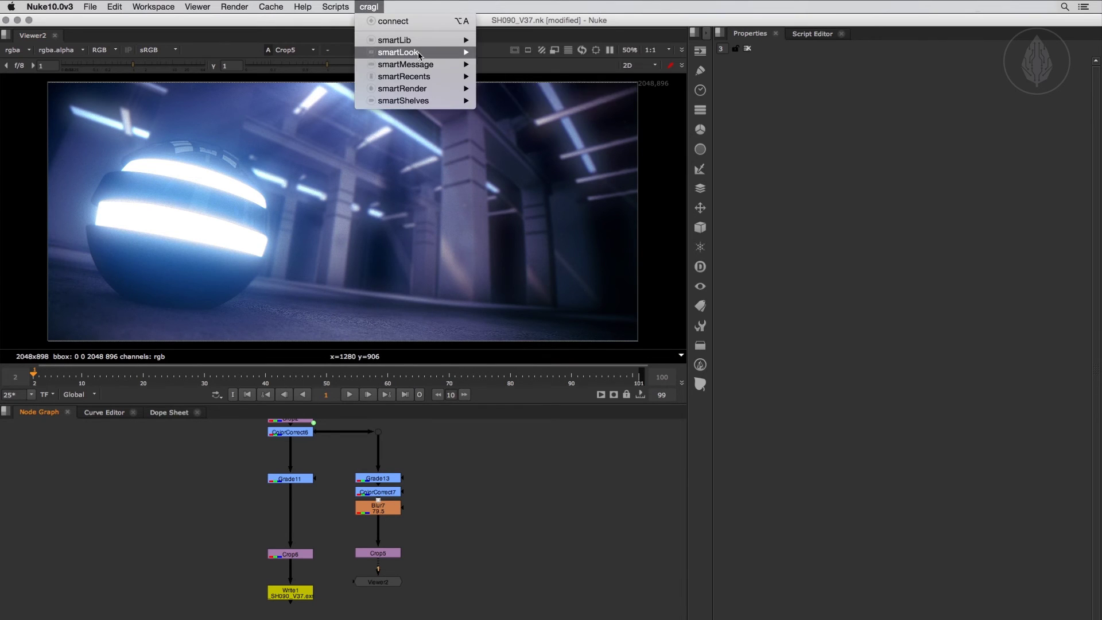
mouse_move(419, 55)
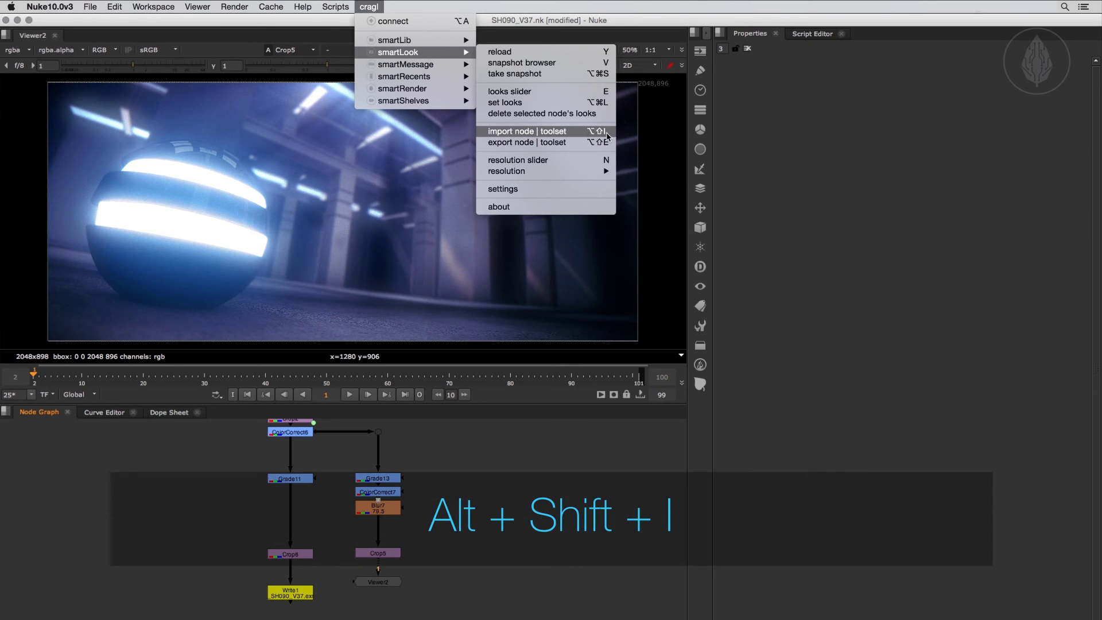
left_click(580, 133)
left_click_drag(492, 202, 847, 162)
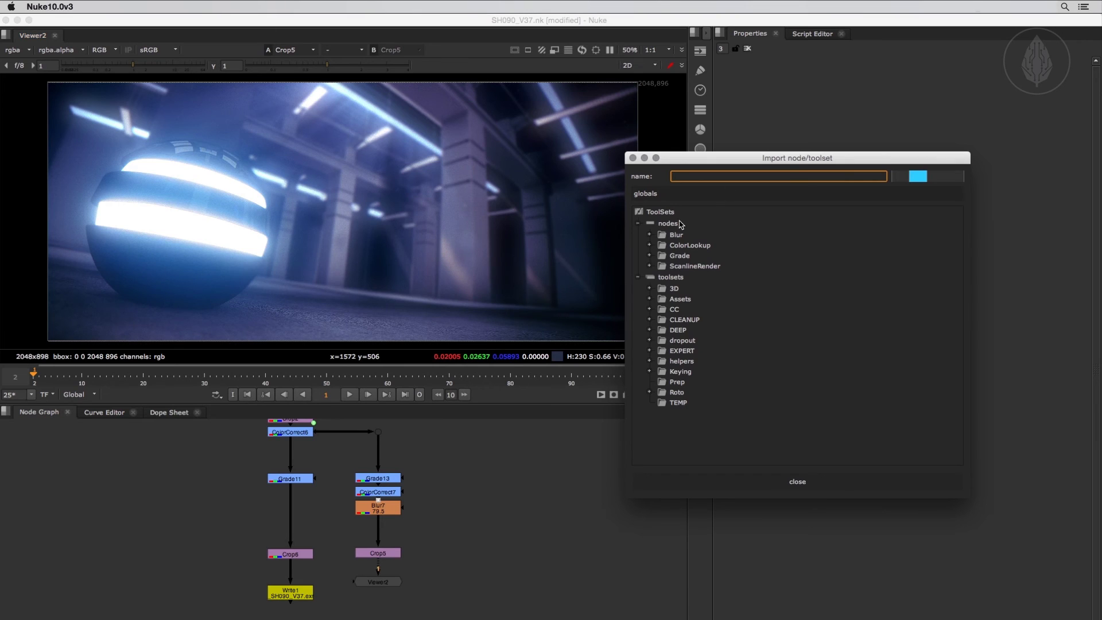
left_click(651, 256)
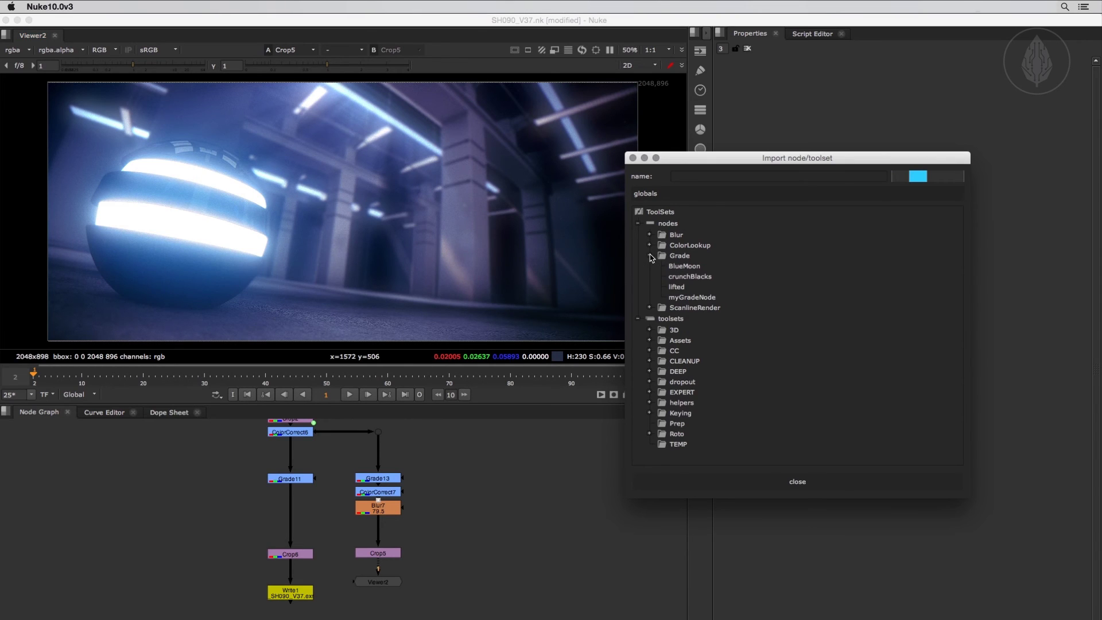
double_click(700, 298)
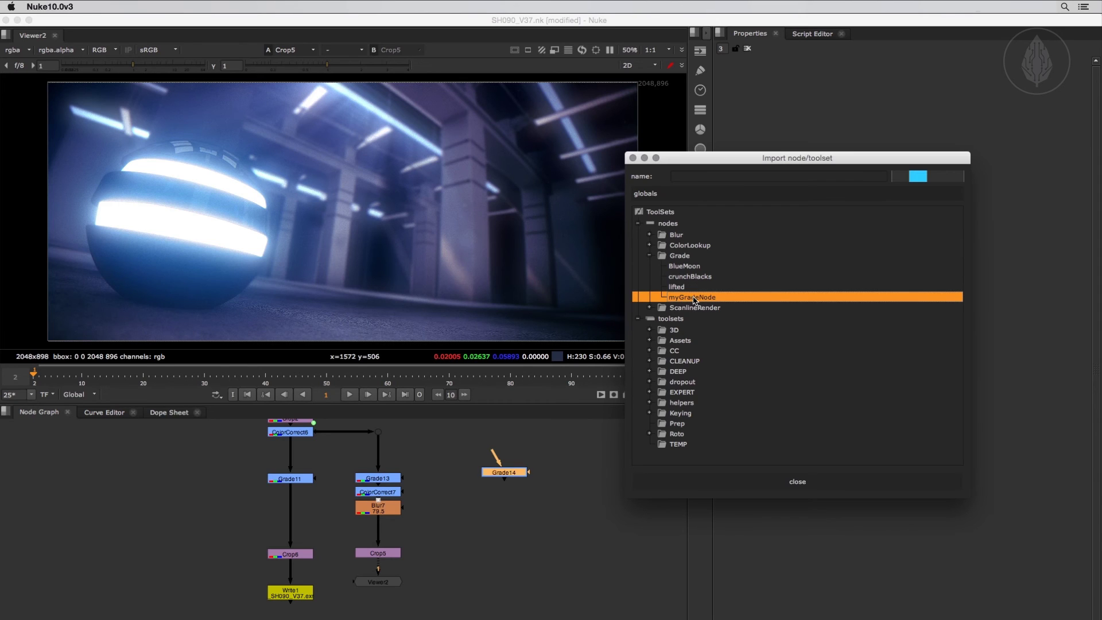
left_click(556, 475)
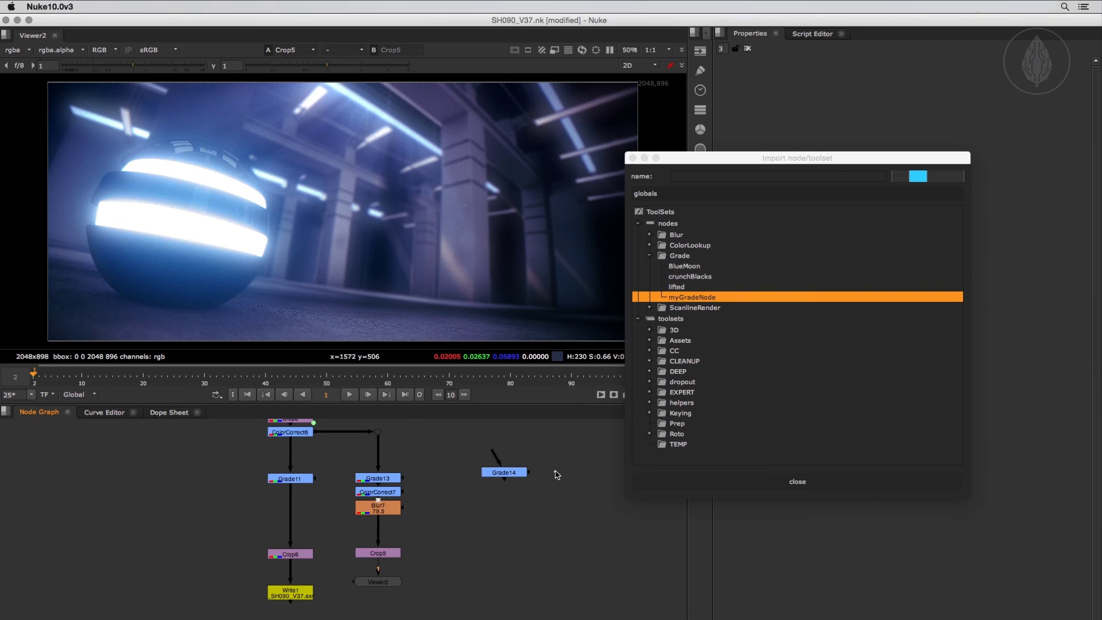
middle_click_drag(556, 475, 425, 485)
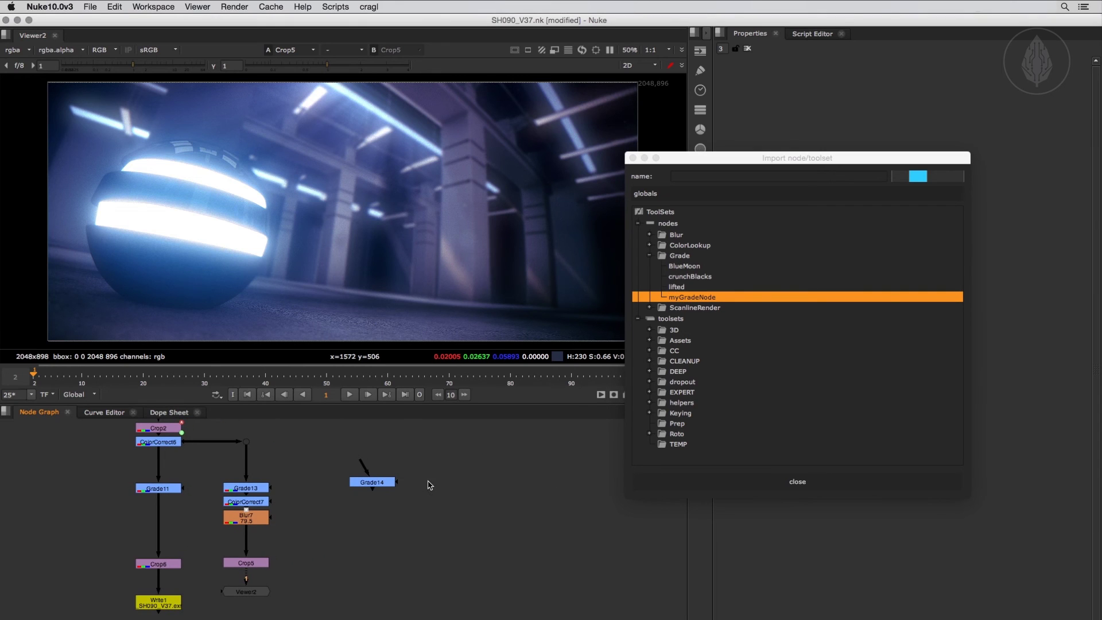
Import the blueTint_dreamlook toolset from the helpers category and place its nodes beside Grade14 in the node graph.
left_click(649, 255)
left_click(638, 223)
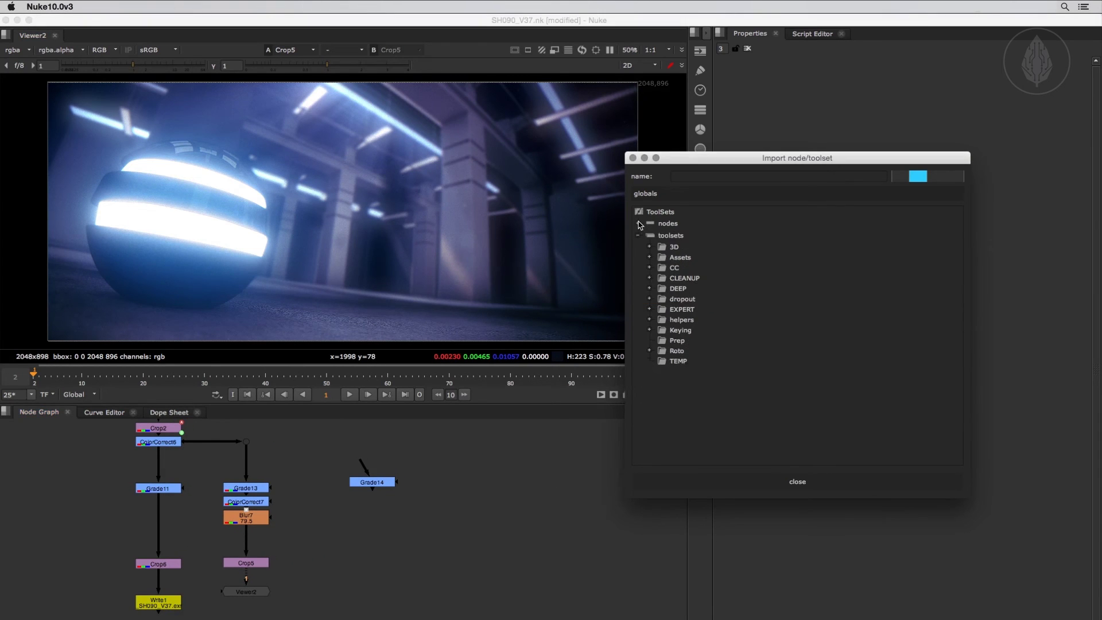
left_click(682, 321)
left_click(649, 319)
left_click(687, 331)
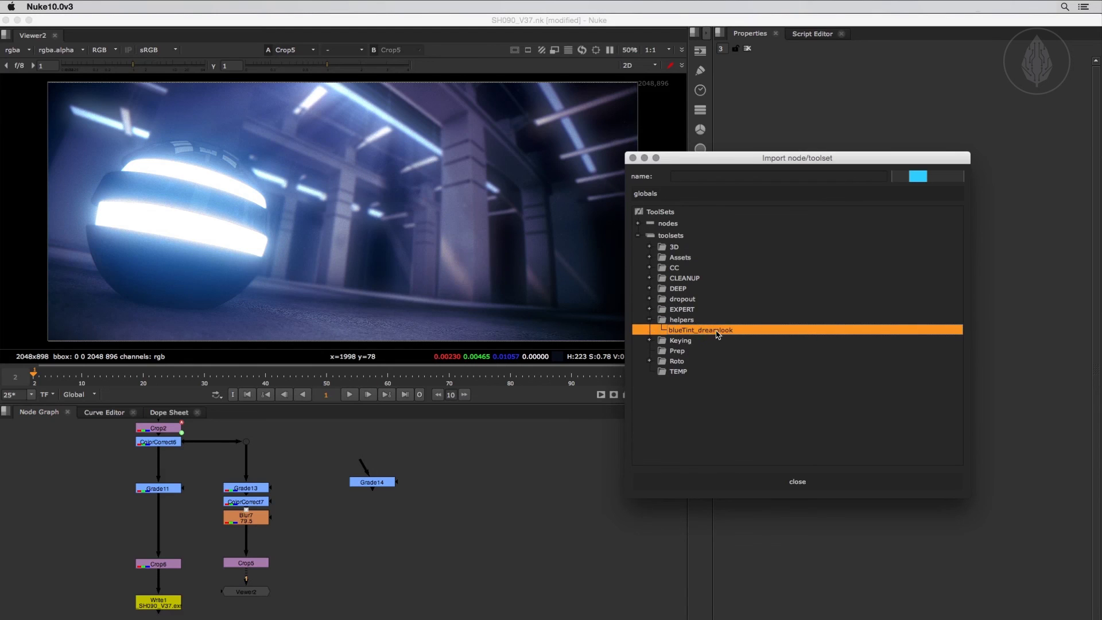
double_click(704, 331)
left_click_drag(426, 509, 459, 522)
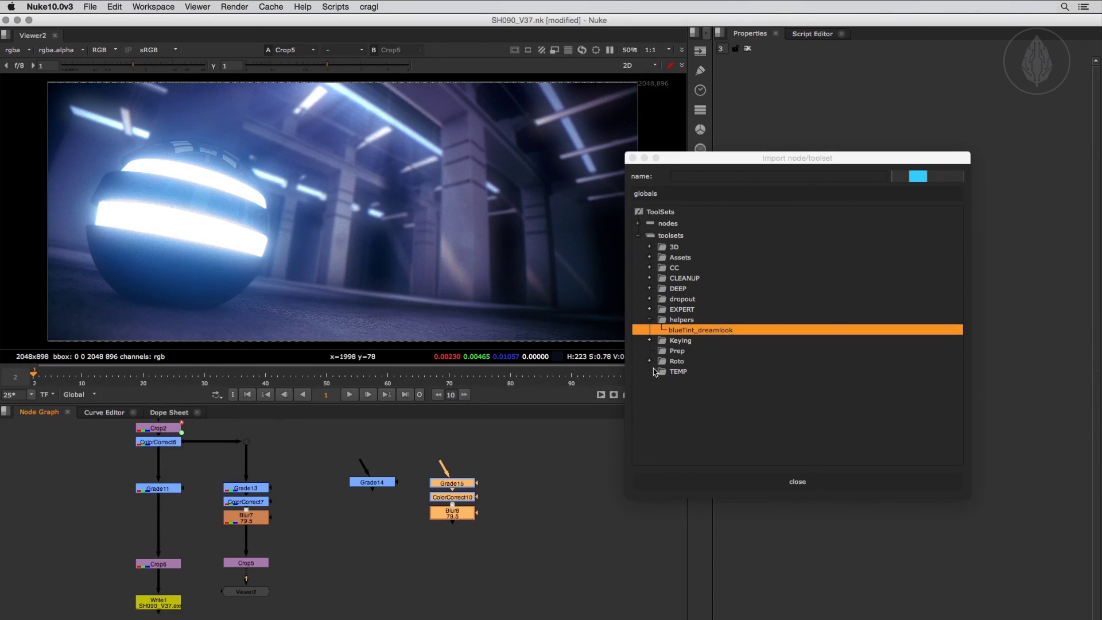
Check the available actions for blueTint_dreamlook, filter the presets by "3D", clear the filter and close the import window.
right_click(686, 331)
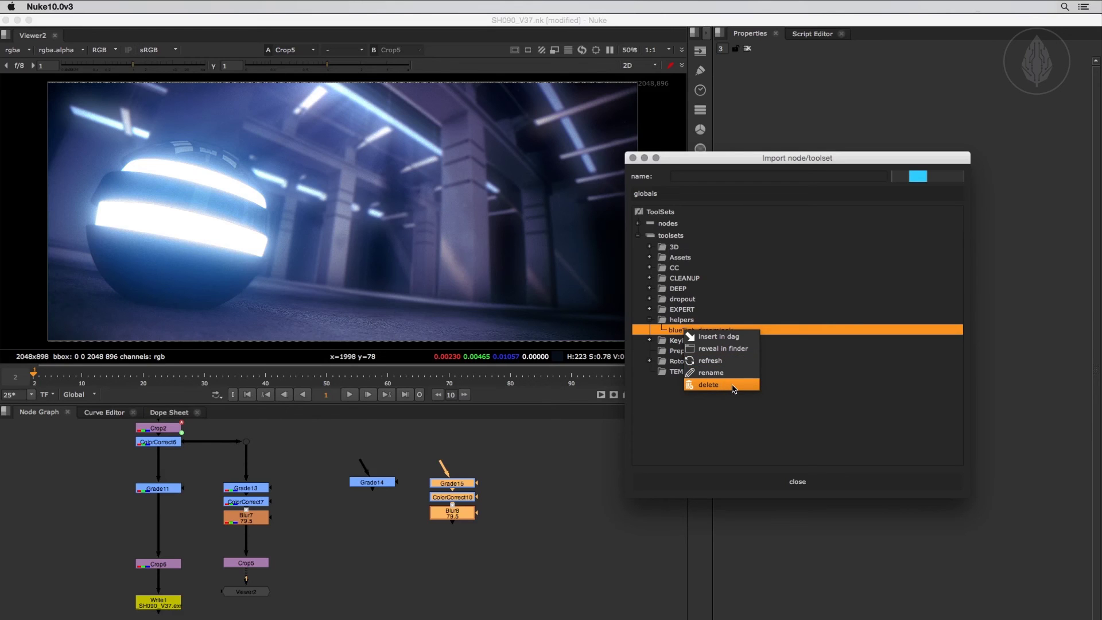
left_click(731, 404)
left_click(696, 176)
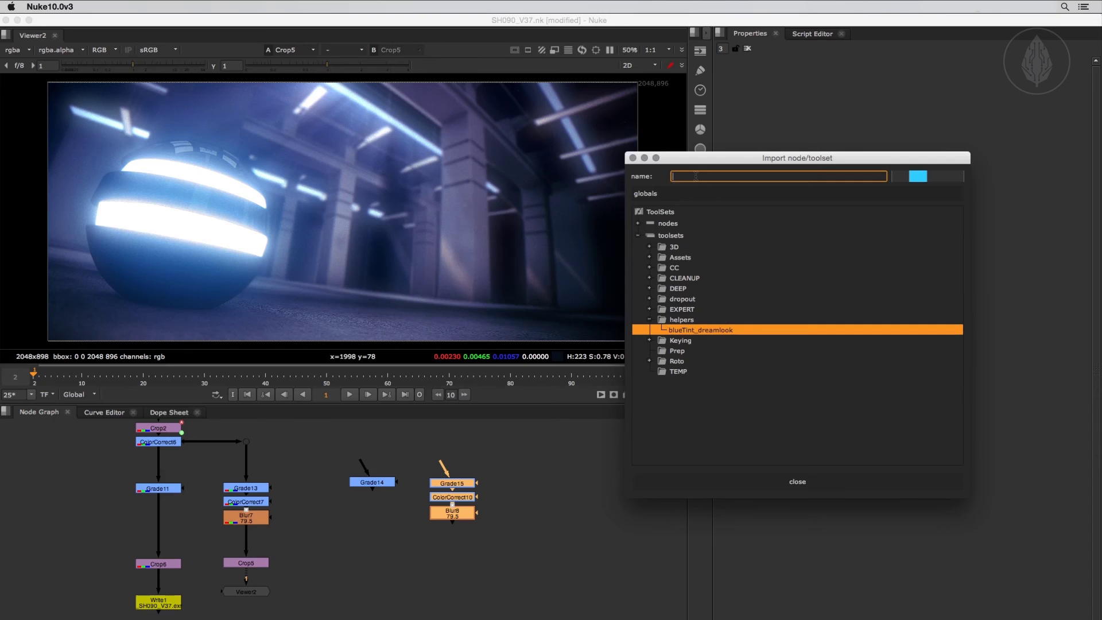
type("grai")
key("BackSpace")
key("BackSpace")
key("BackSpace")
key("BackSpace")
type("3D")
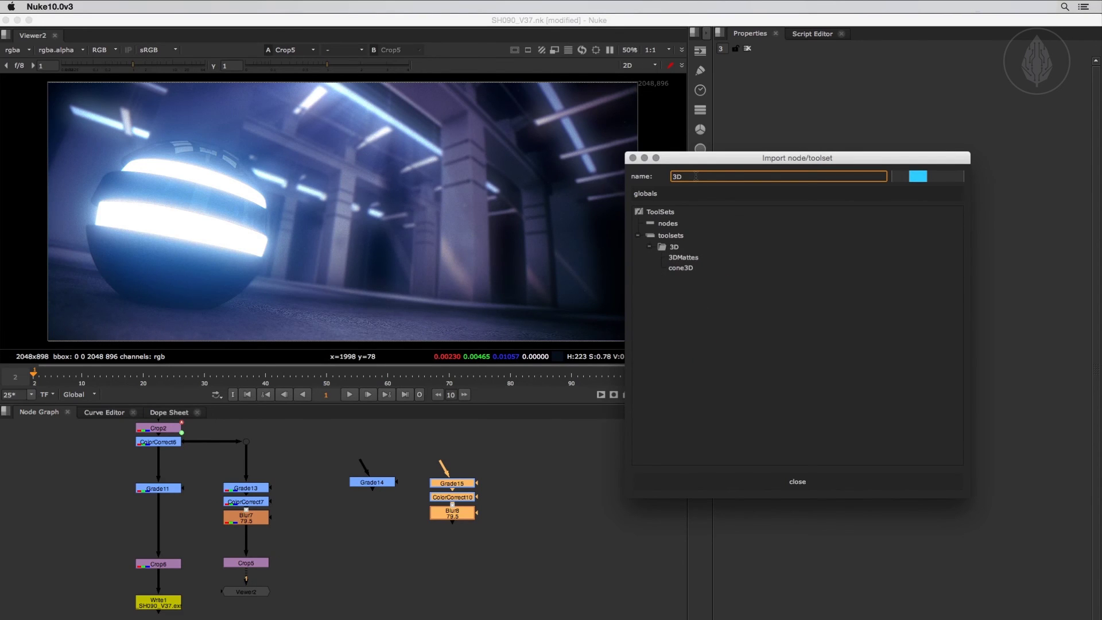
key("BackSpace")
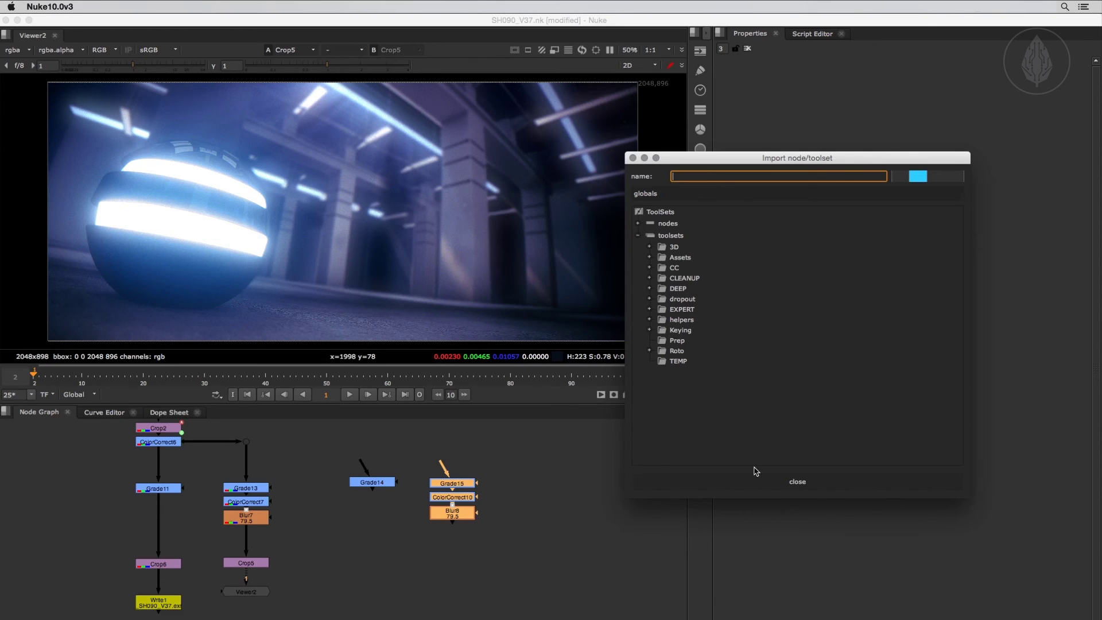
left_click(740, 486)
left_click(543, 497)
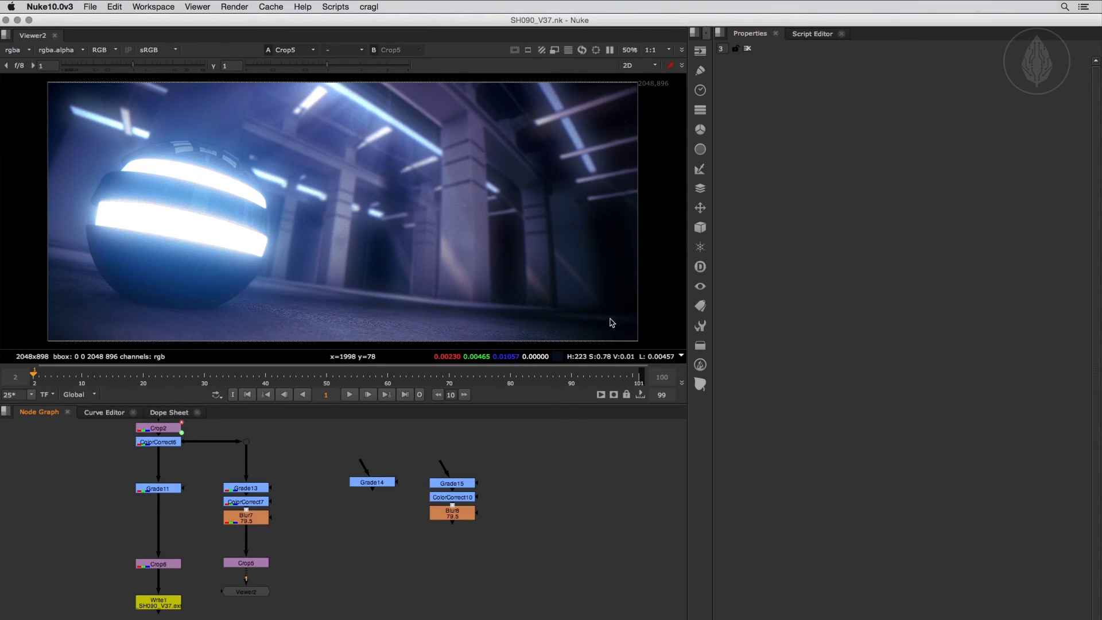
Lower the viewer's resolution ratio to 1:16 and raise it to 1:4.
left_click(652, 49)
left_click(660, 105)
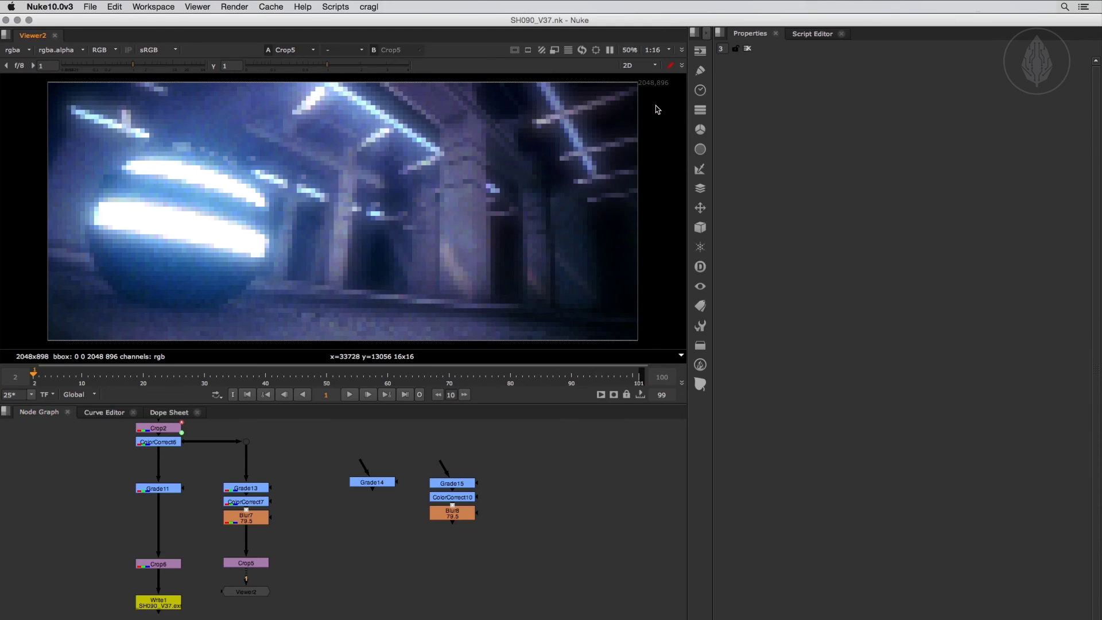
left_click(653, 51)
left_click(654, 82)
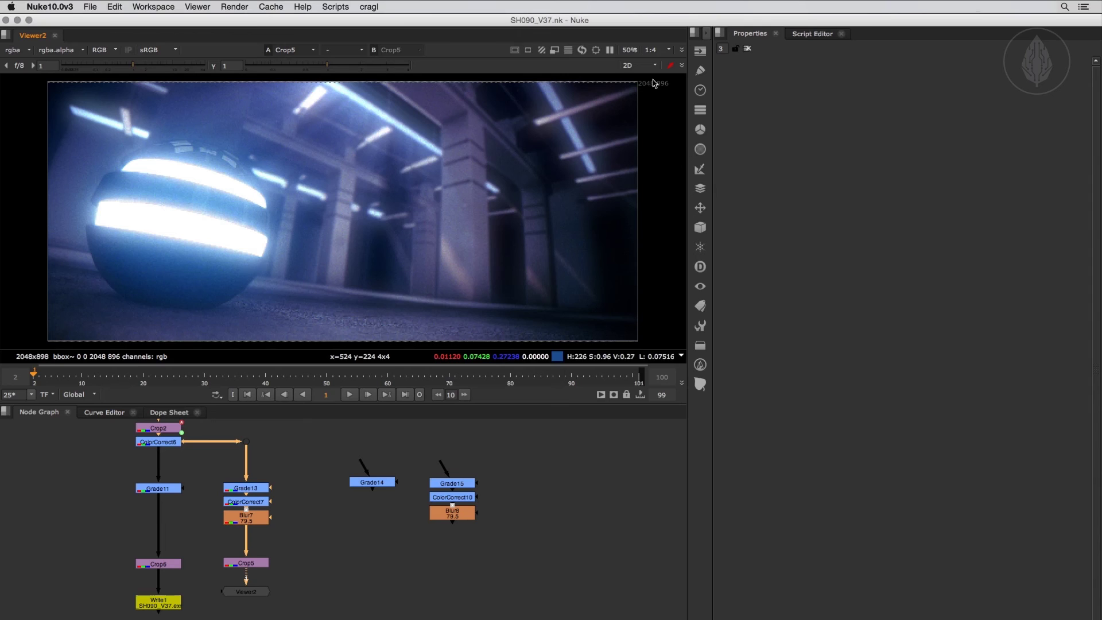
Return the viewer's resolution ratio to 1:1 with smartLook's resolution slider.
left_click(652, 50)
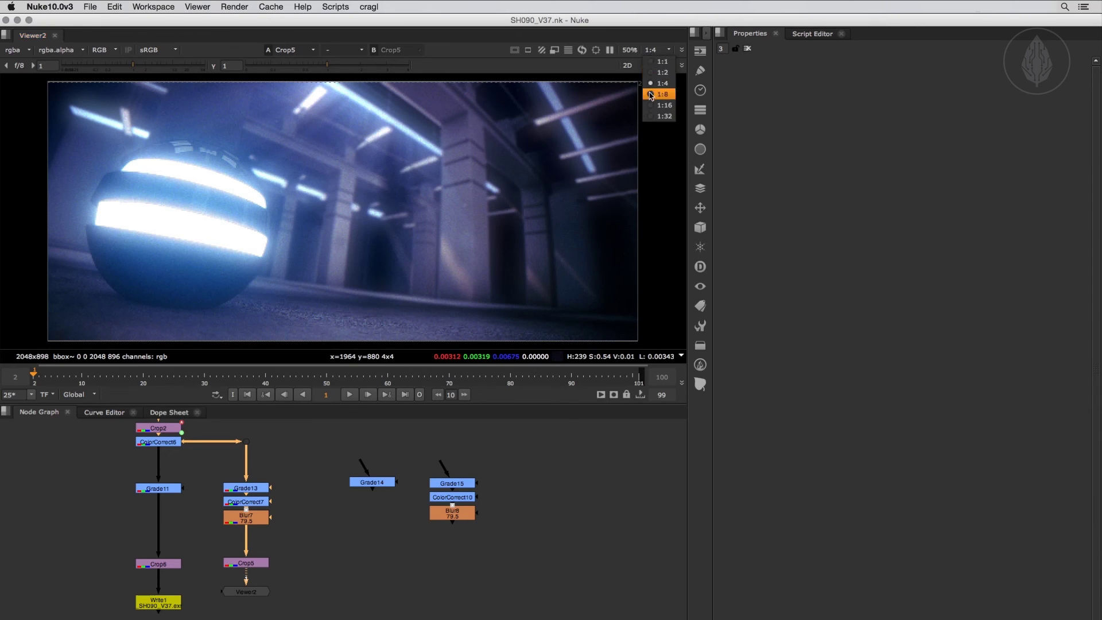
left_click(651, 51)
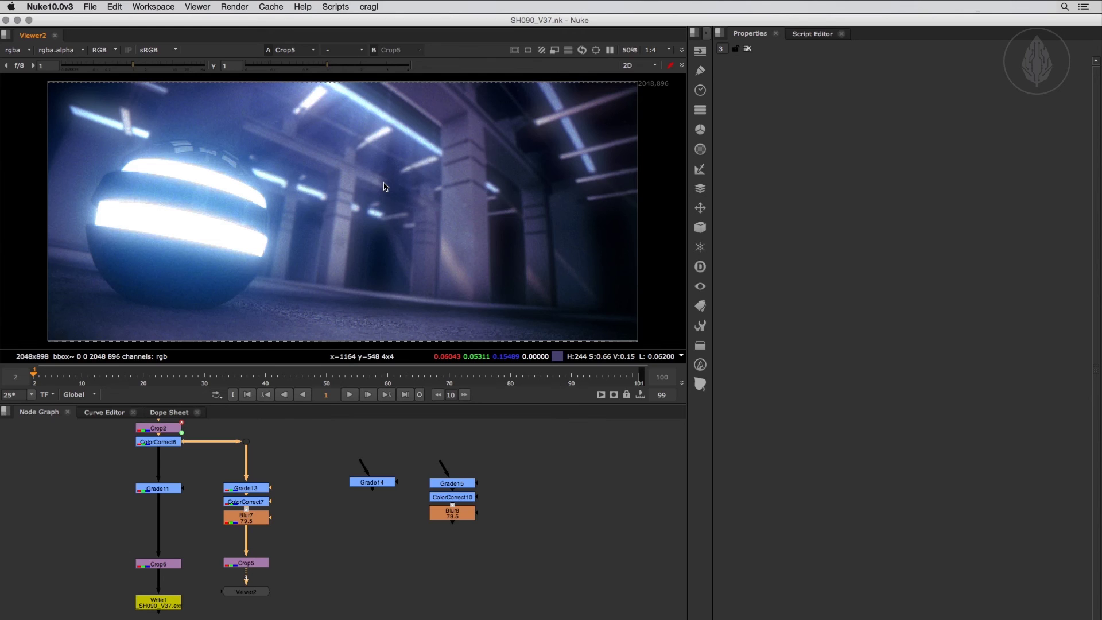
key("n")
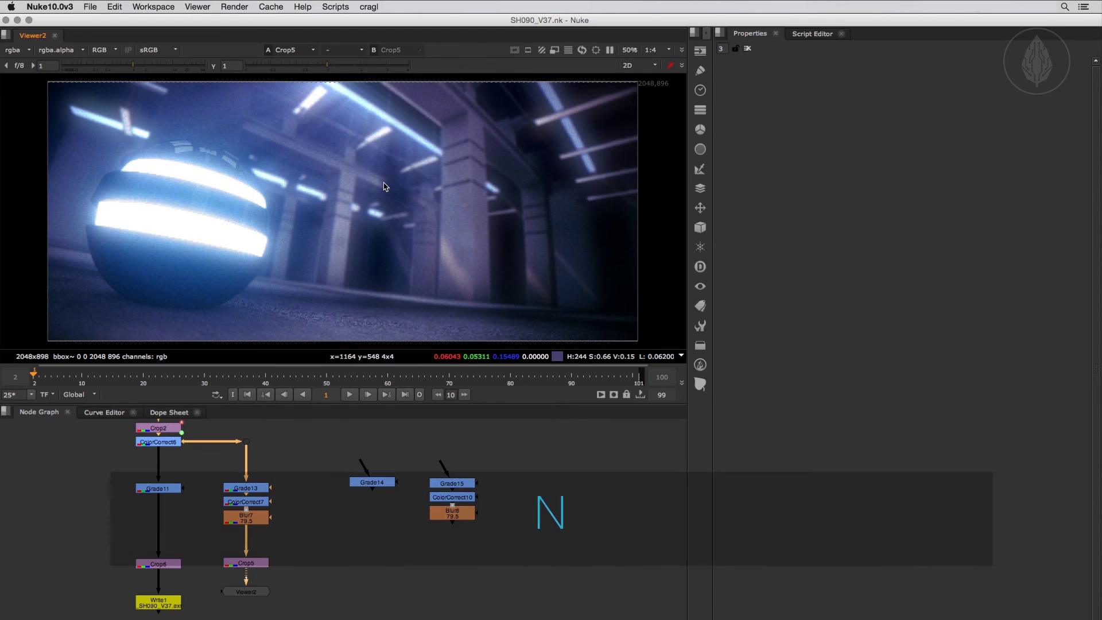
left_click_drag(384, 186, 314, 194)
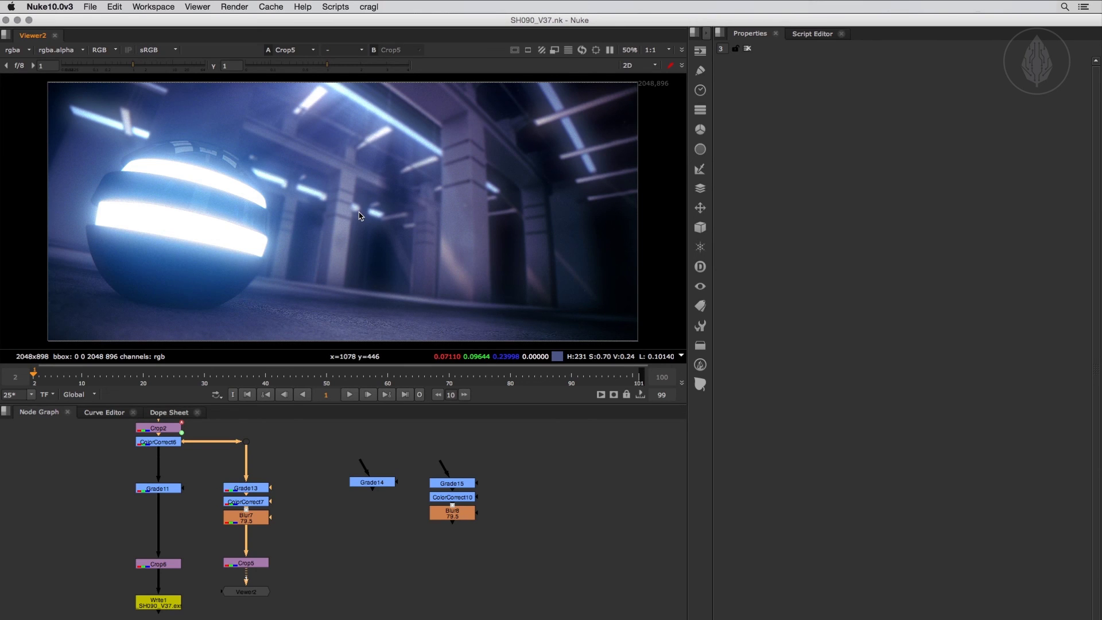
Open the smartLook settings and examine the general options, including the node classes ignored for presets.
left_click(369, 6)
mouse_move(387, 53)
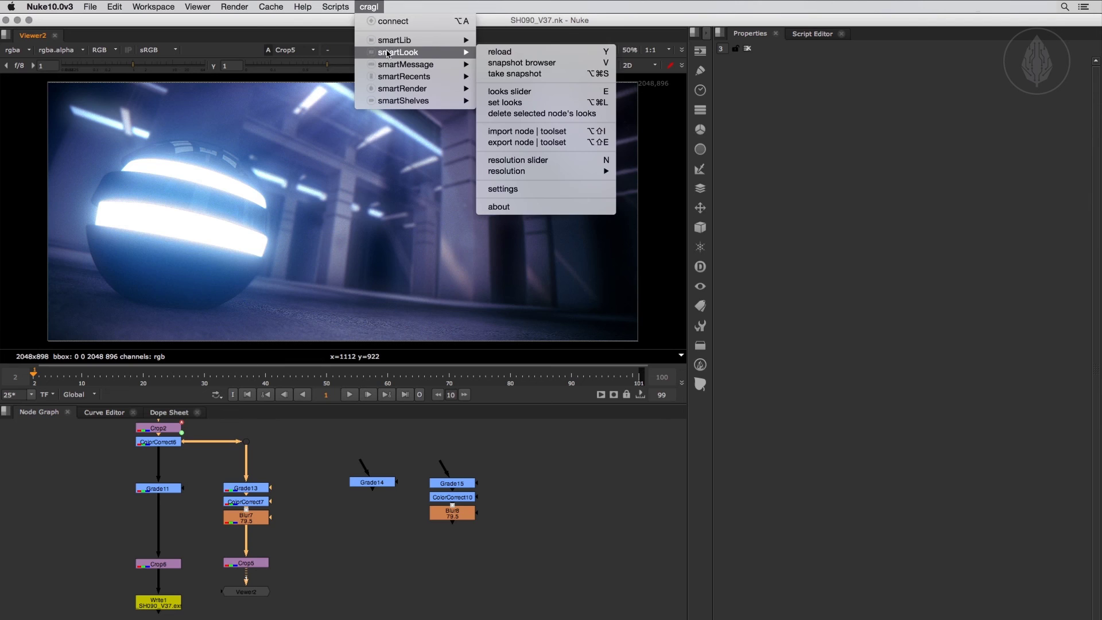
left_click(518, 189)
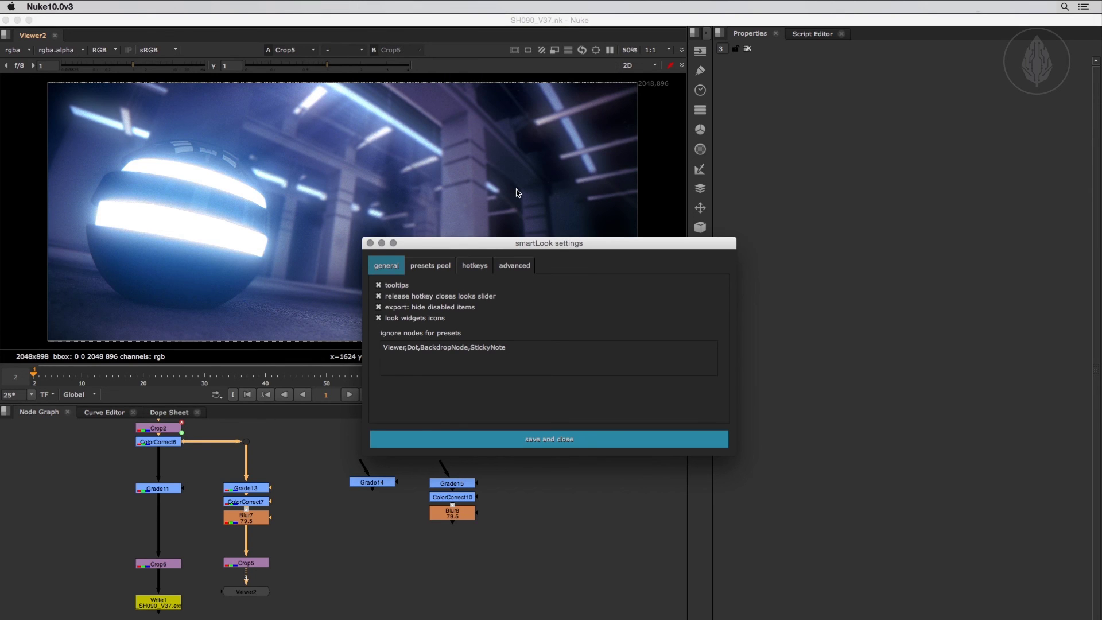
mouse_move(471, 291)
mouse_move(403, 361)
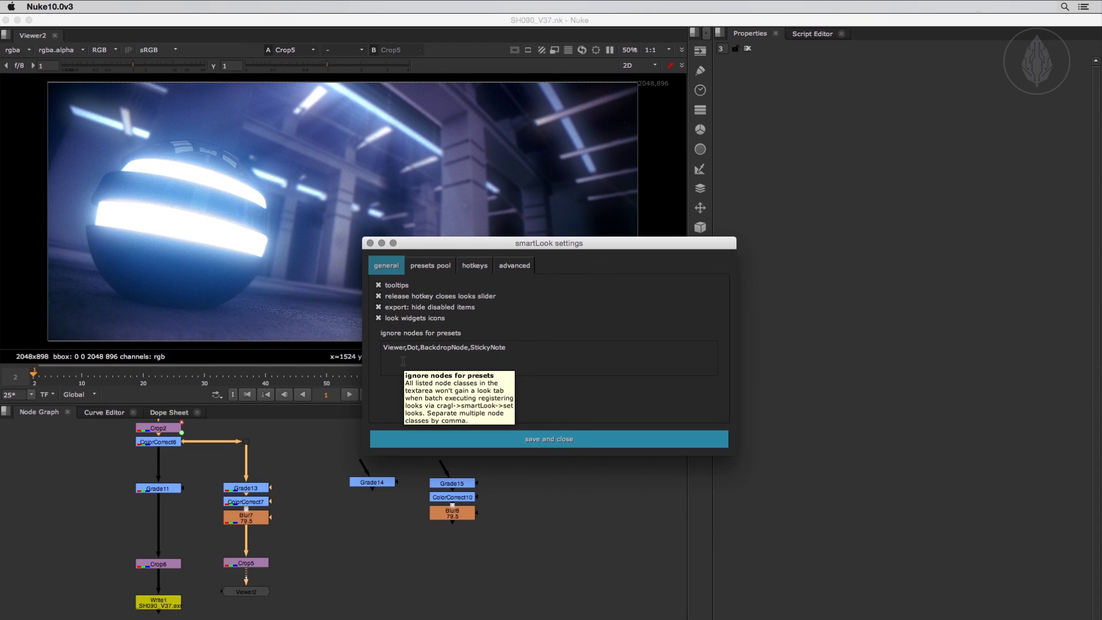
left_click_drag(508, 347, 373, 347)
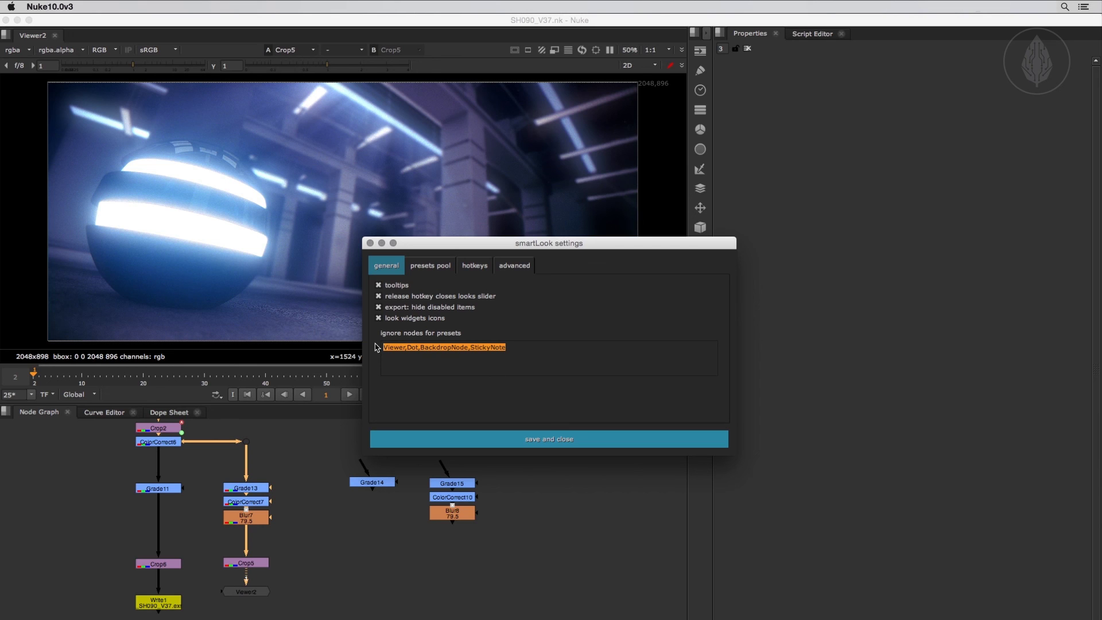
Look up the class of Grade14 in its node info and close the info window.
left_click(381, 485)
key("i")
double_click(446, 308)
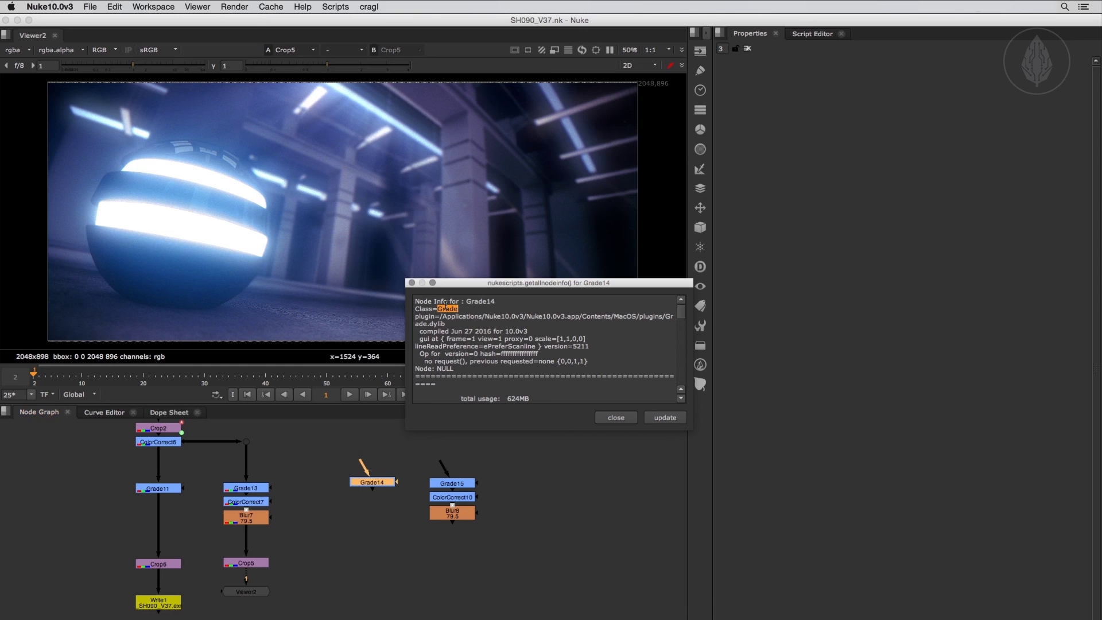
left_click(411, 282)
Reopen the smartLook settings and examine the presets pool paths and the actions available for pools.
left_click(369, 6)
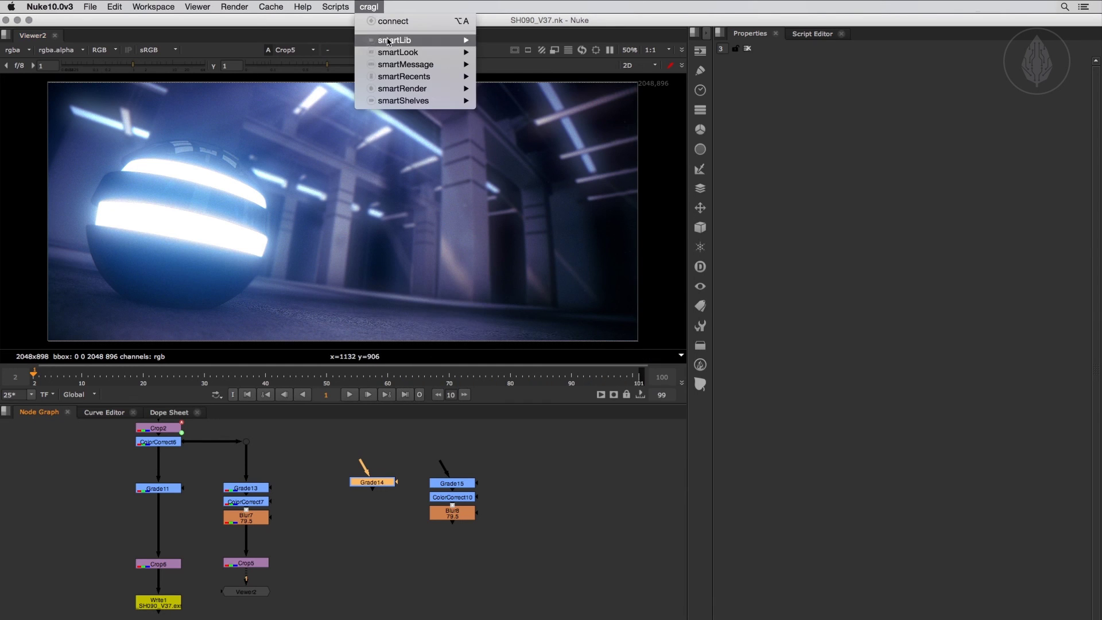
mouse_move(402, 52)
left_click(519, 187)
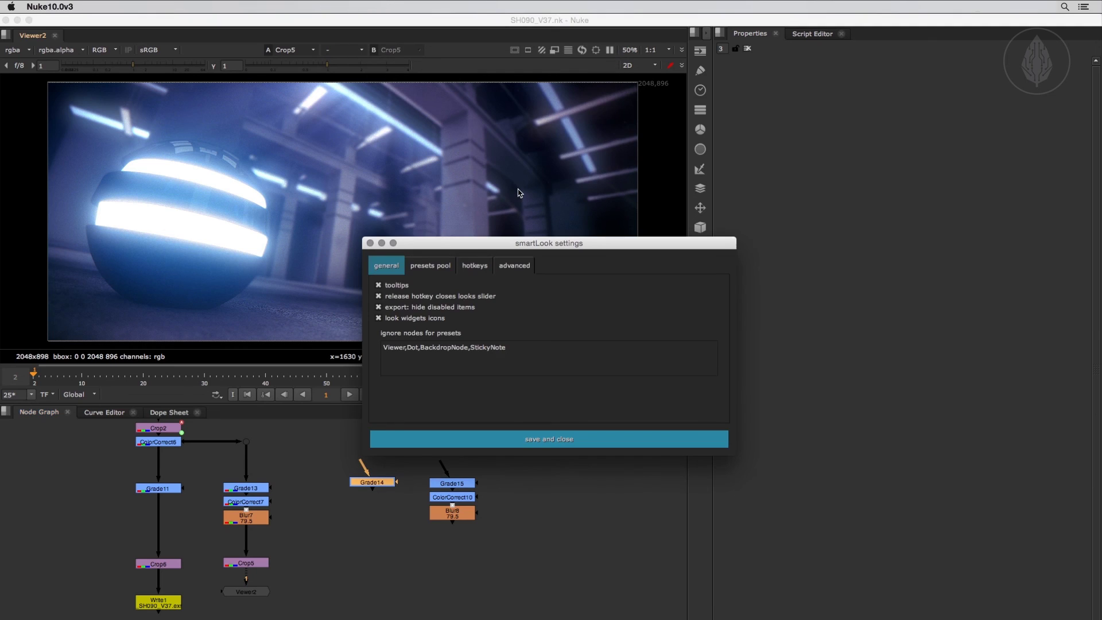
left_click(434, 266)
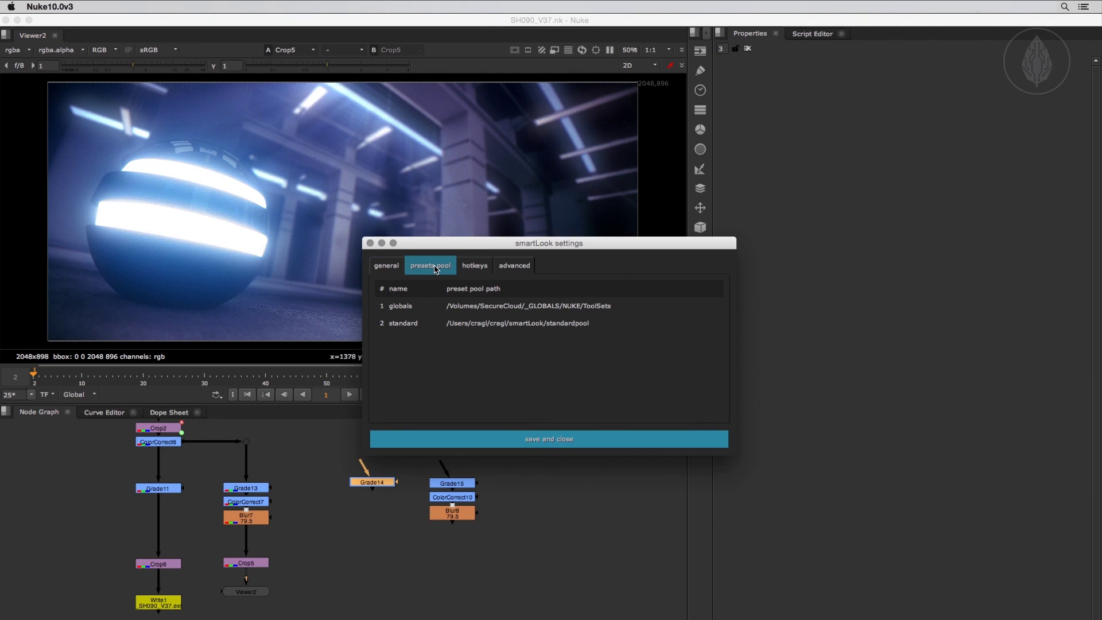
right_click(519, 345)
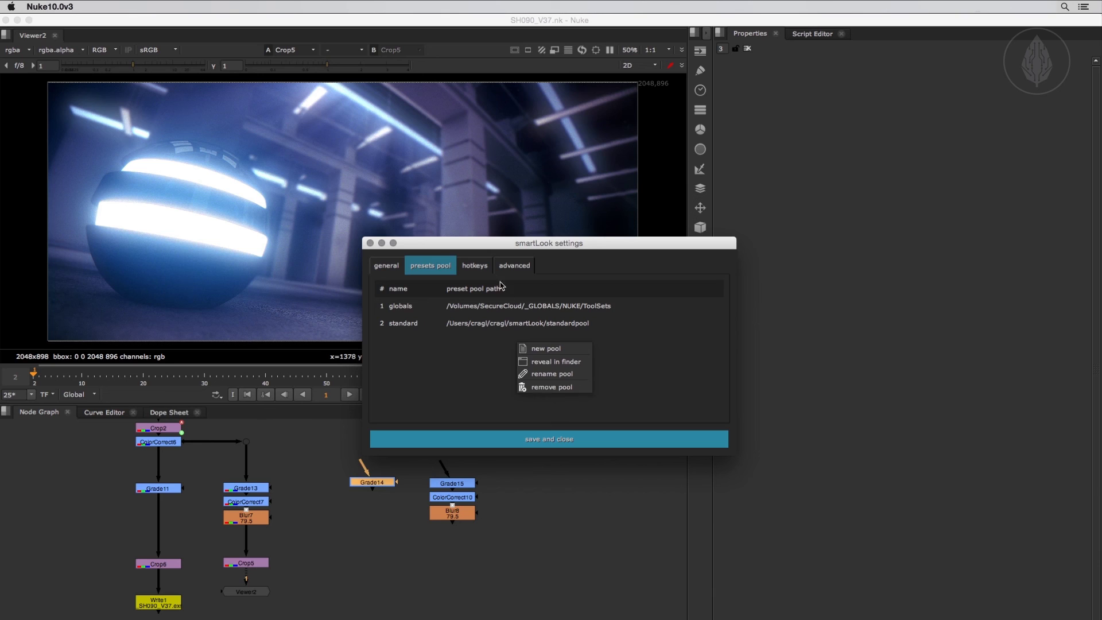
left_click(484, 270)
Review smartLook's hotkeys and advanced settings, then save and close the settings and deselect all nodes.
left_click(484, 270)
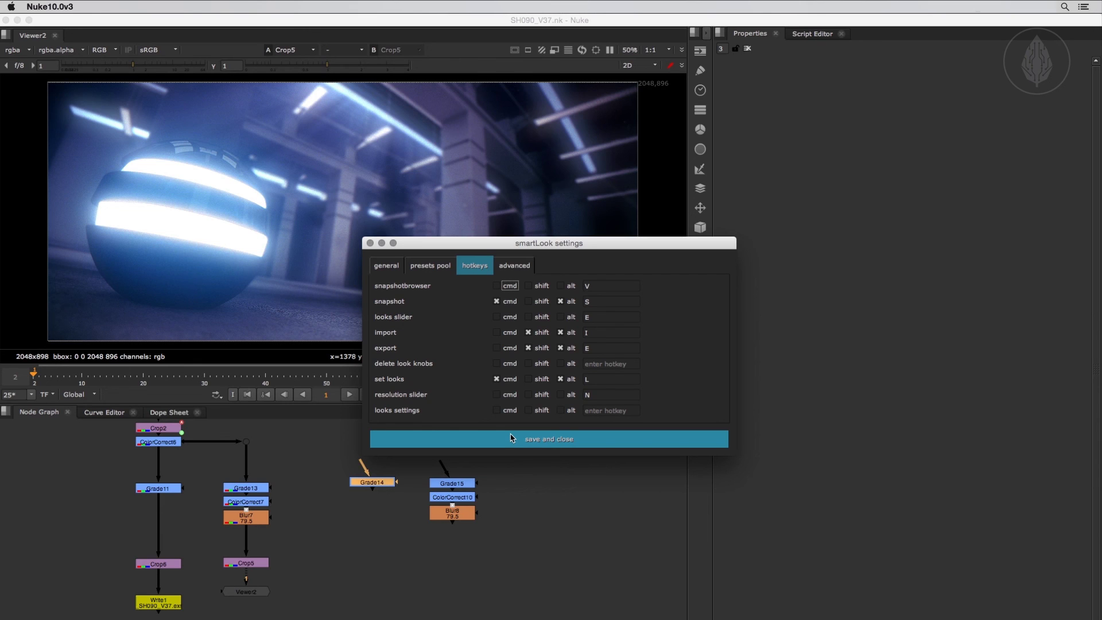
left_click(523, 265)
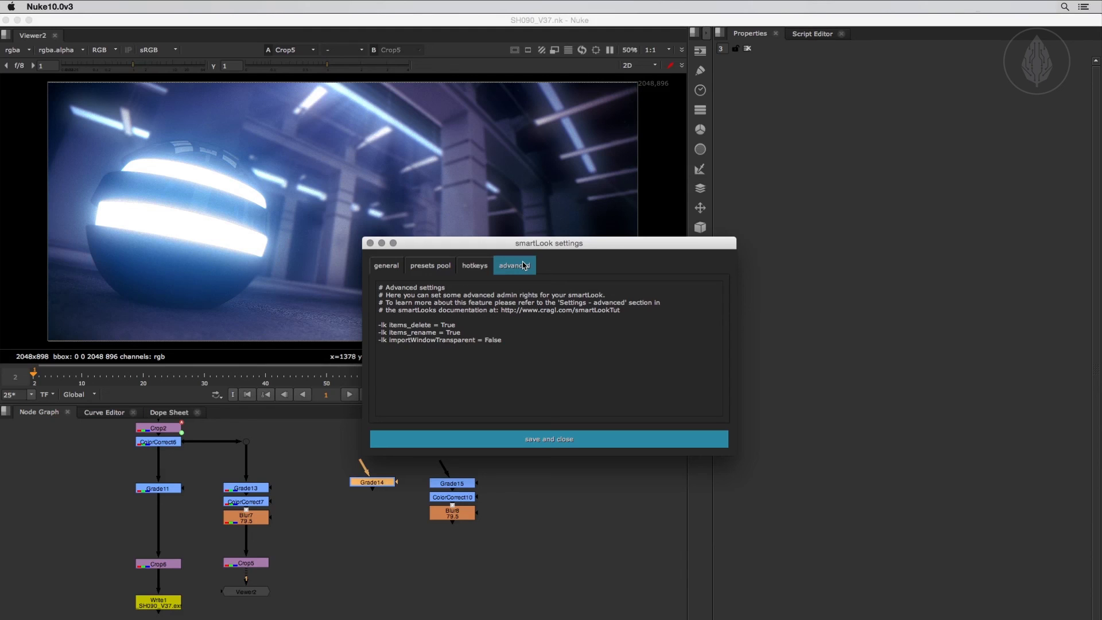
left_click(566, 441)
left_click(564, 453)
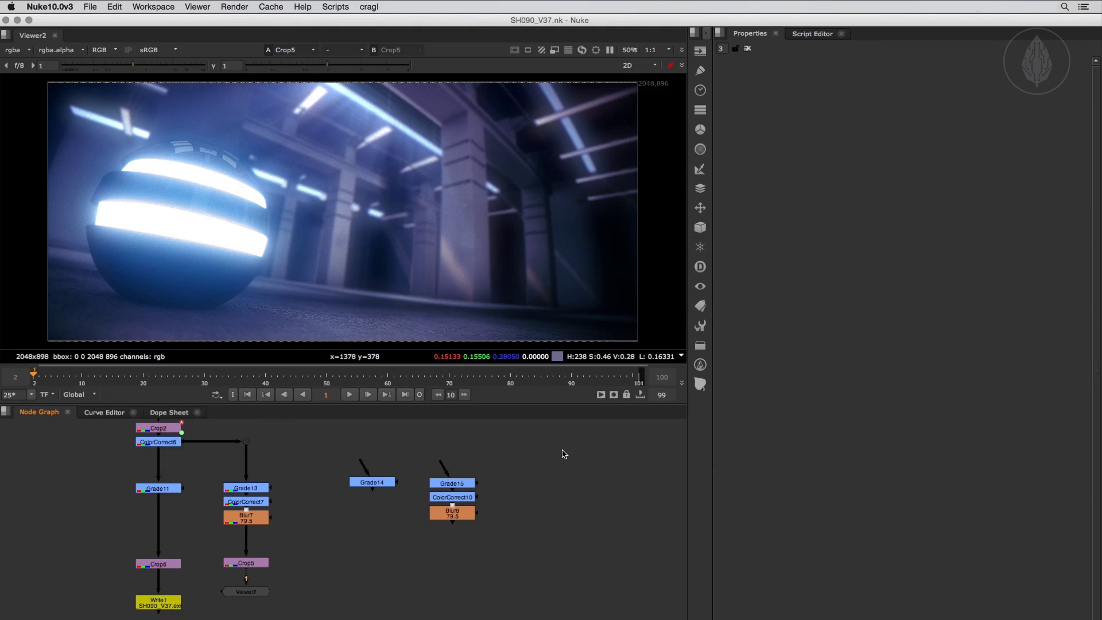